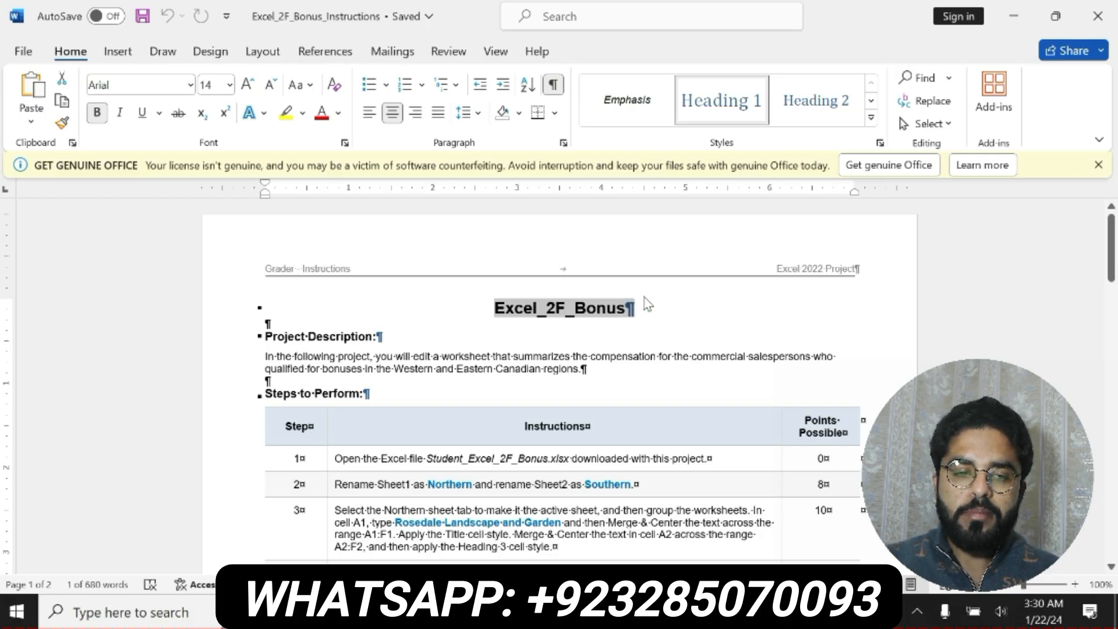
Highlight the Excel_2F_Bonus title and the Project Description heading with its paragraph in yellow
left_click(286, 112)
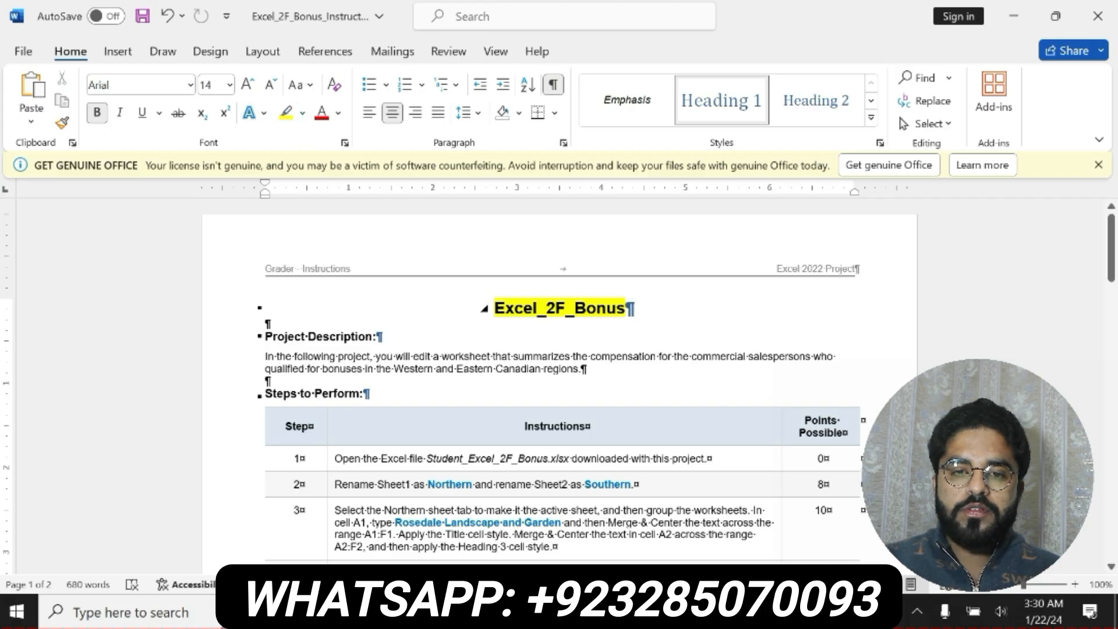
double_click(495, 308)
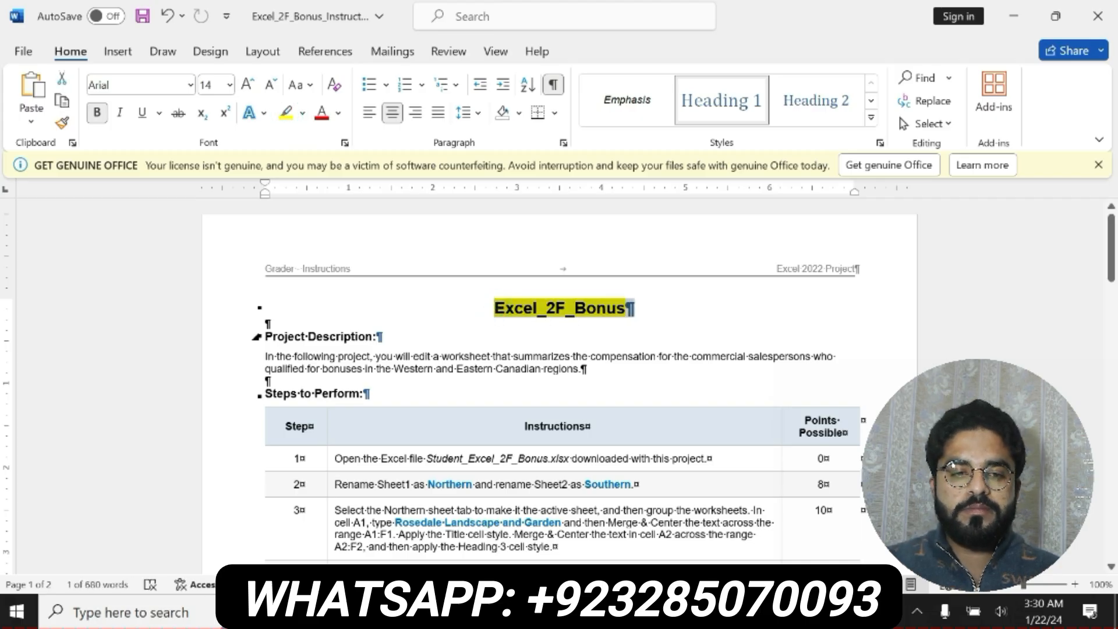
left_click_drag(256, 337, 580, 369)
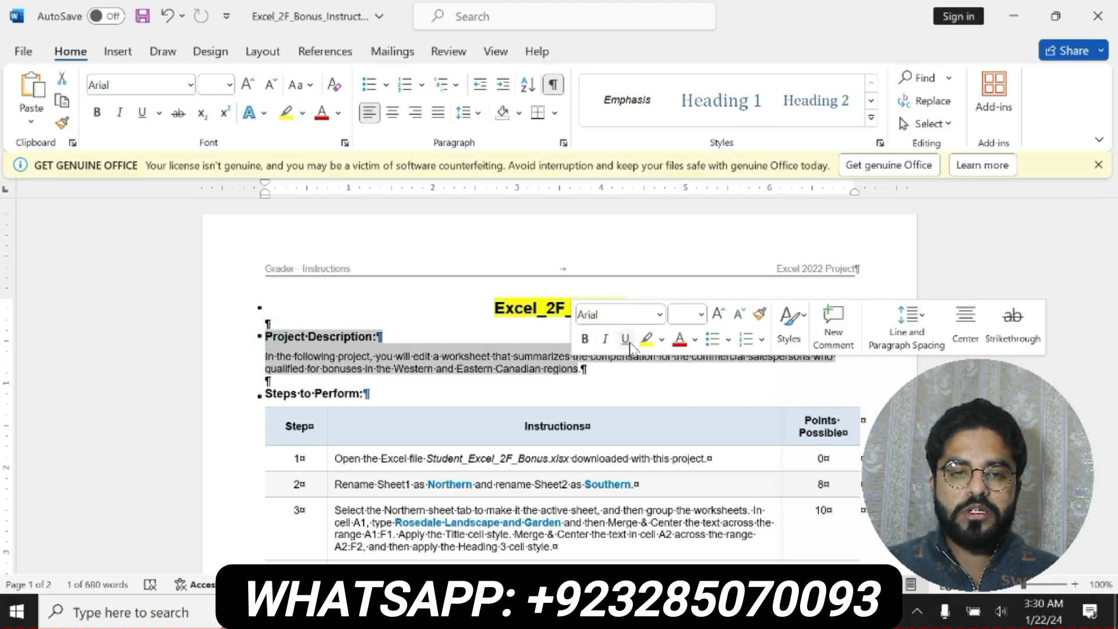
left_click(646, 339)
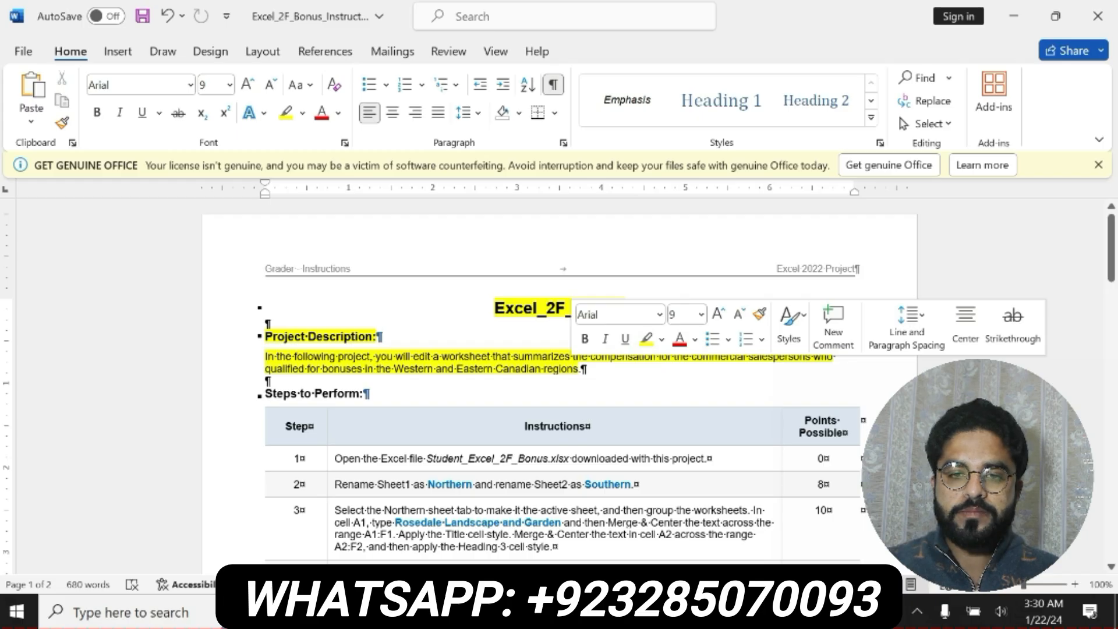
left_click(496, 351)
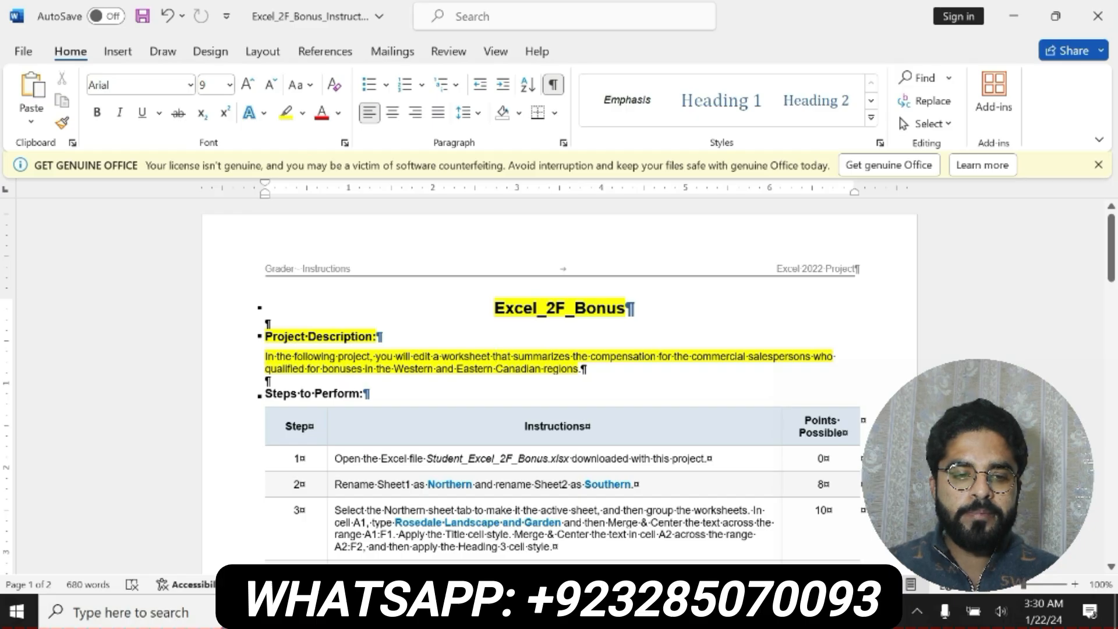
Undo the yellow highlighting on the document title and the project description
left_click(266, 337, "shift")
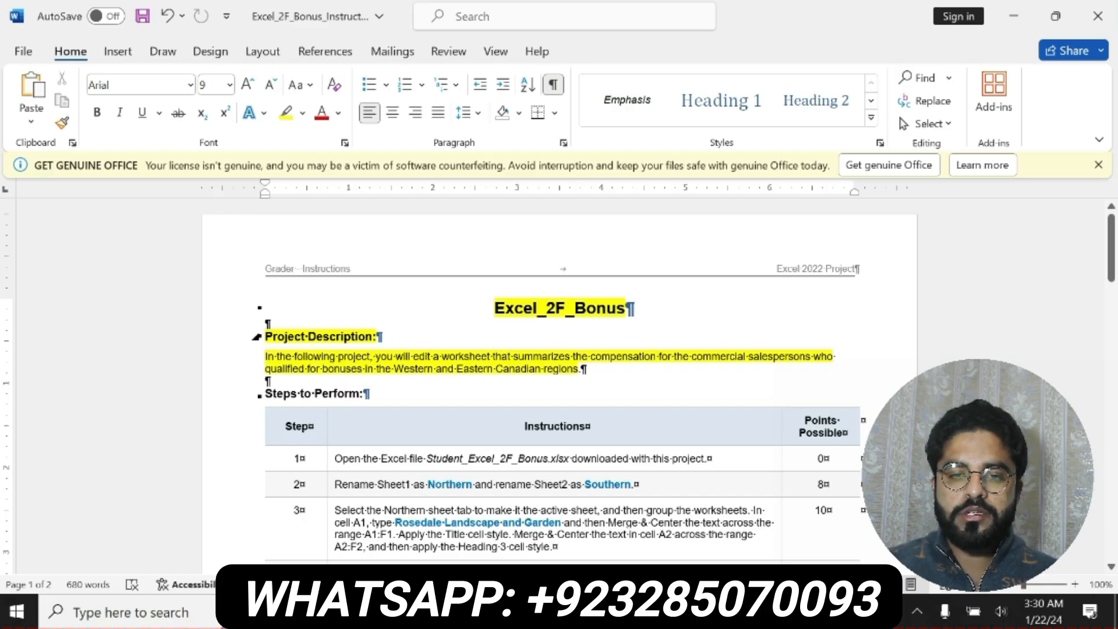
left_click_drag(269, 337, 585, 370)
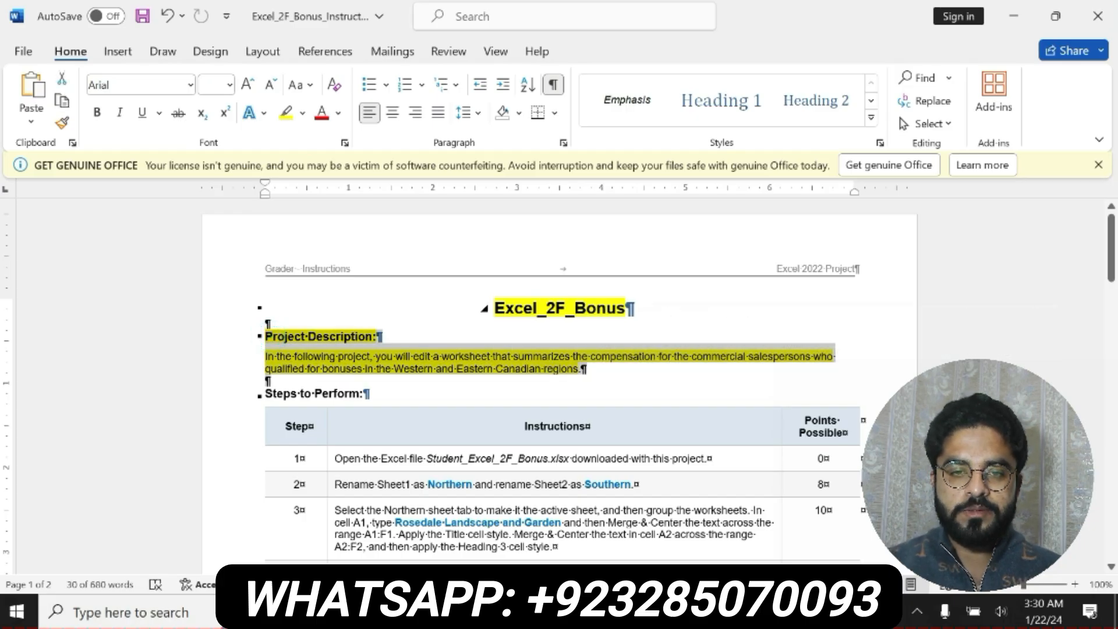
left_click_drag(497, 308, 635, 321)
key("ctrl+z")
key("ctrl+z")
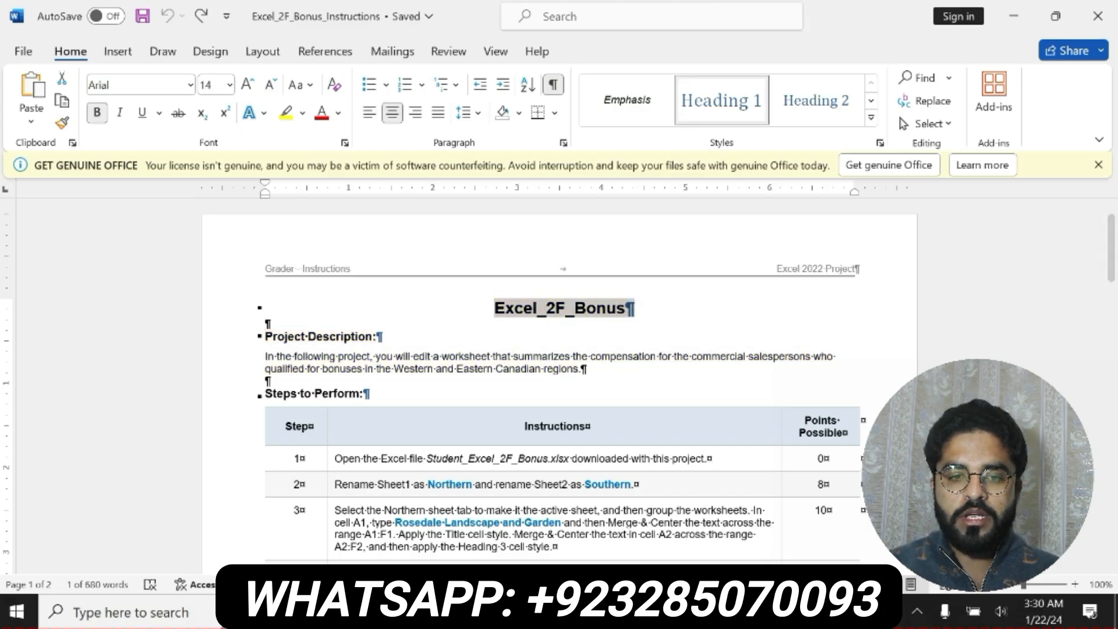
Try bold and yellow highlighting on the step 1 instruction about opening the Excel file, and undo both
key("alt+Tab")
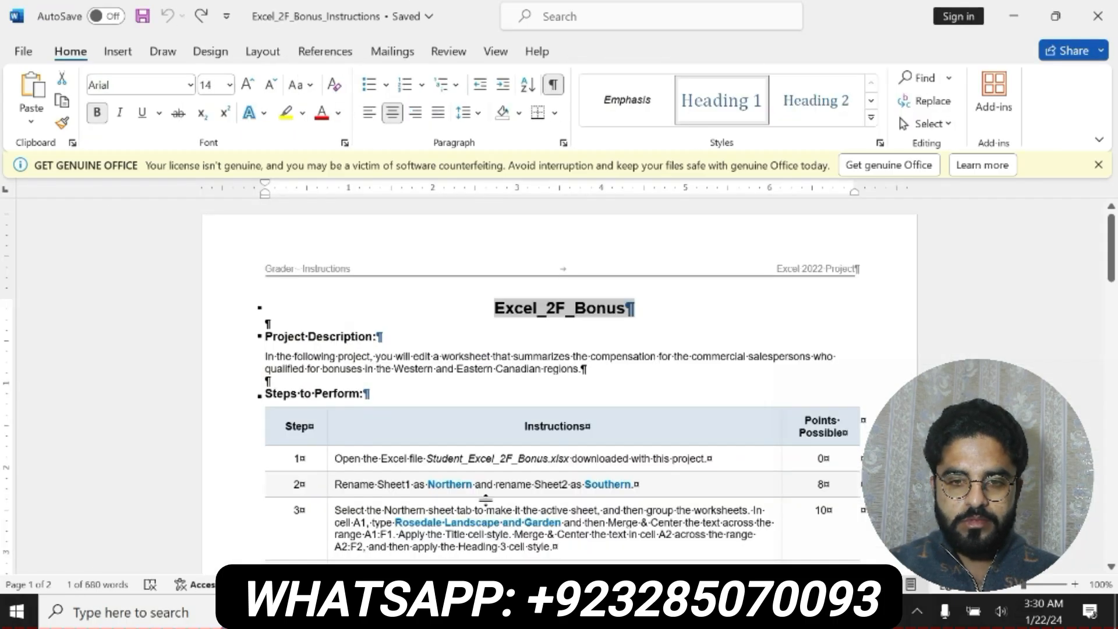
key("alt+Tab")
left_click(330, 459)
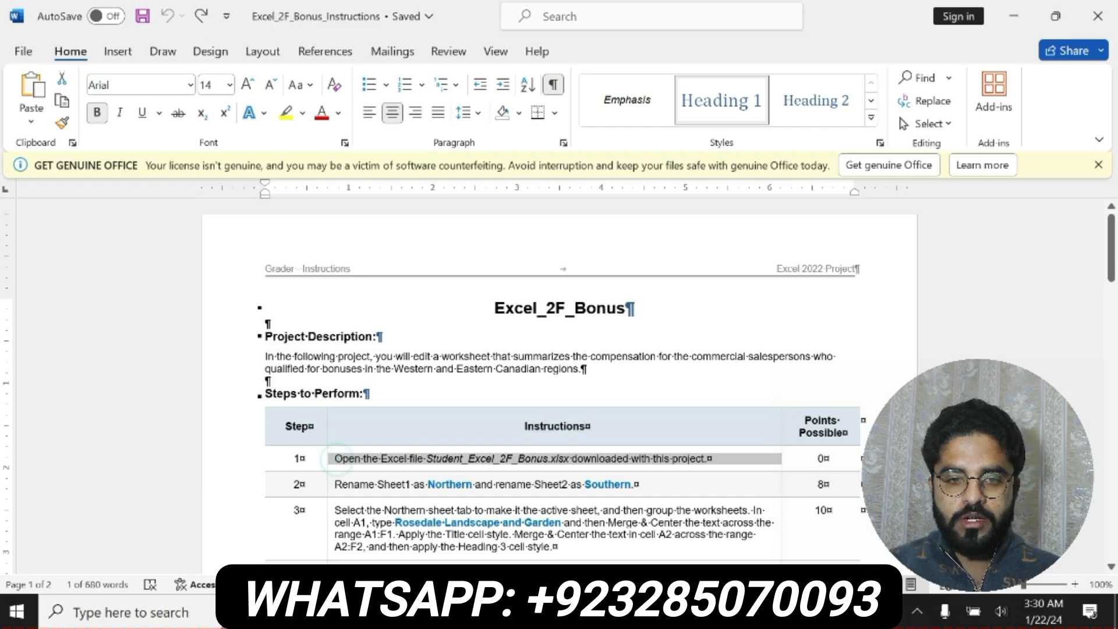
left_click(635, 428)
left_click(696, 428)
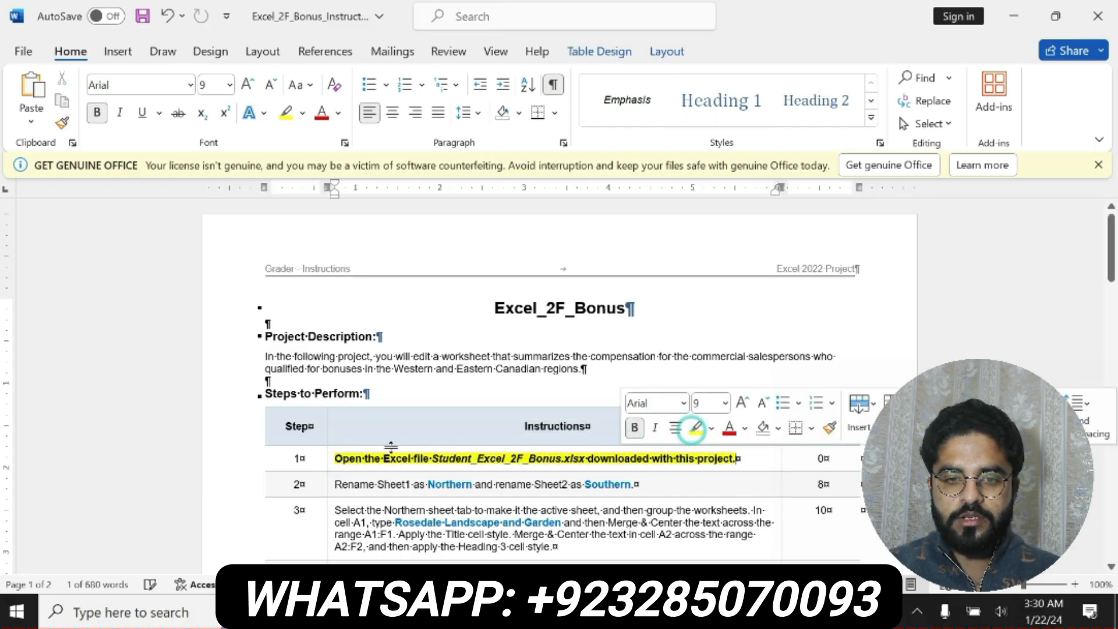
left_click(384, 457)
left_click_drag(540, 449, 551, 450)
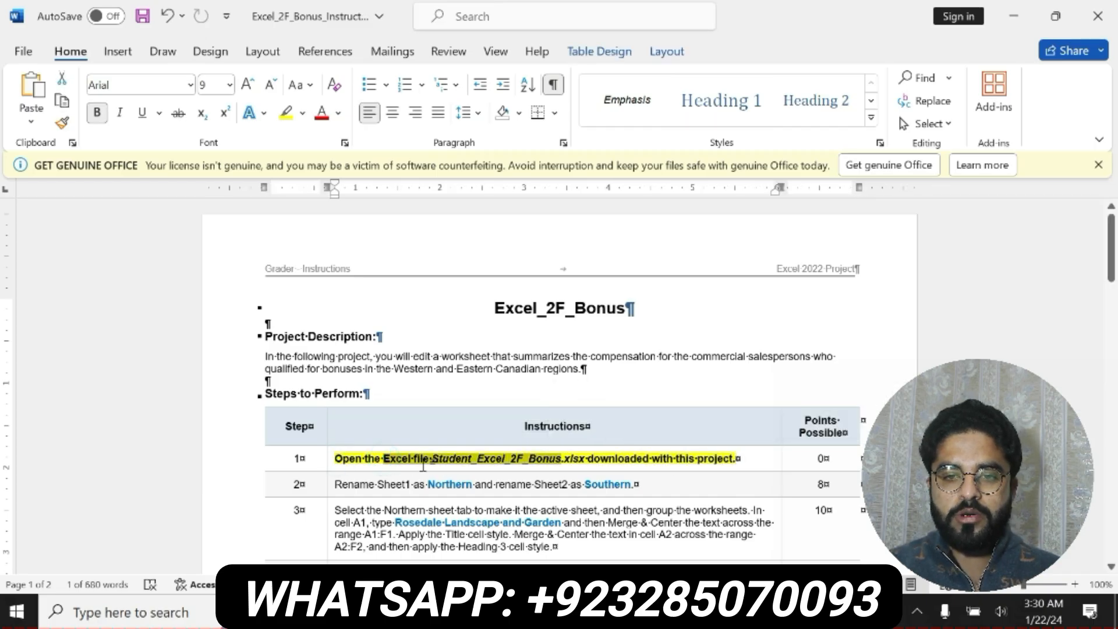
key("ctrl+z")
key("ctrl+z")
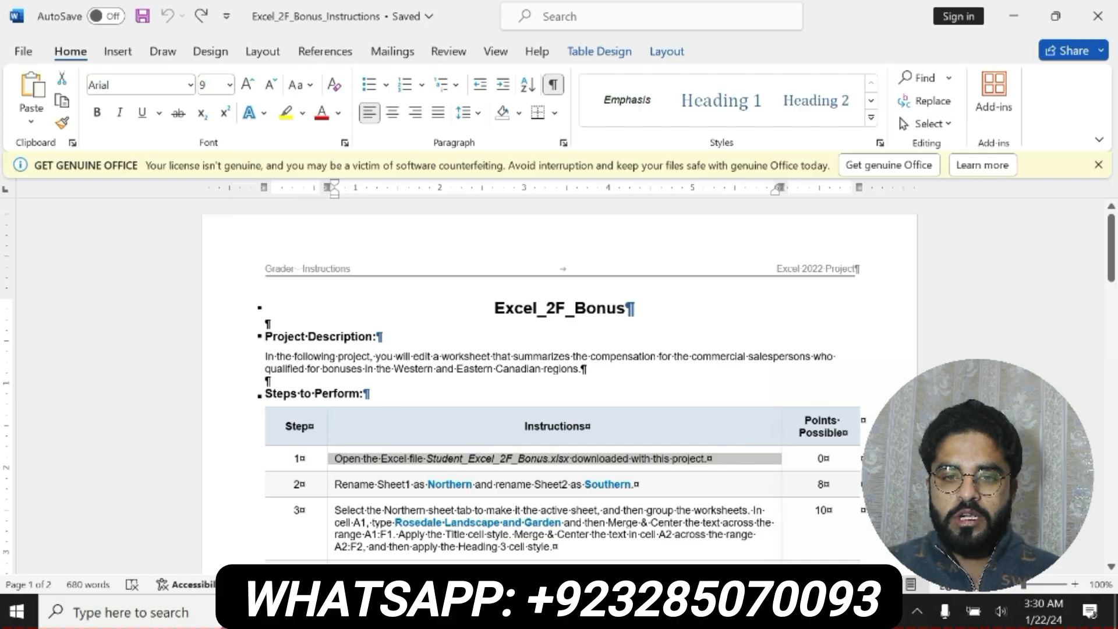
Highlight the step 2 instruction about renaming Sheet1 and Sheet2 in yellow
left_click(331, 484)
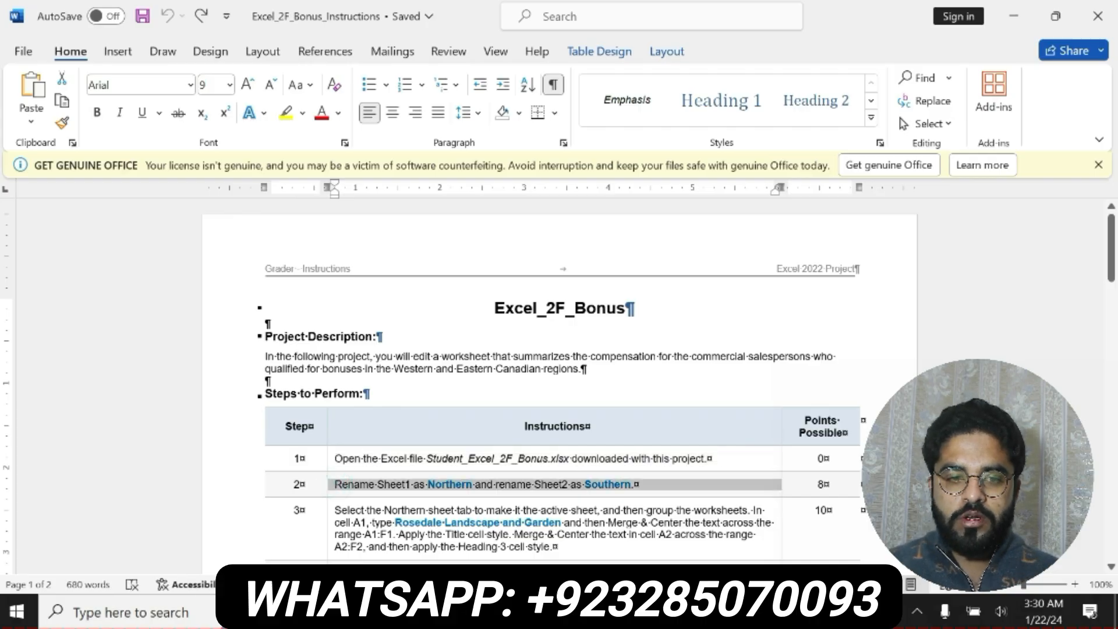
left_click(688, 462)
left_click(635, 459)
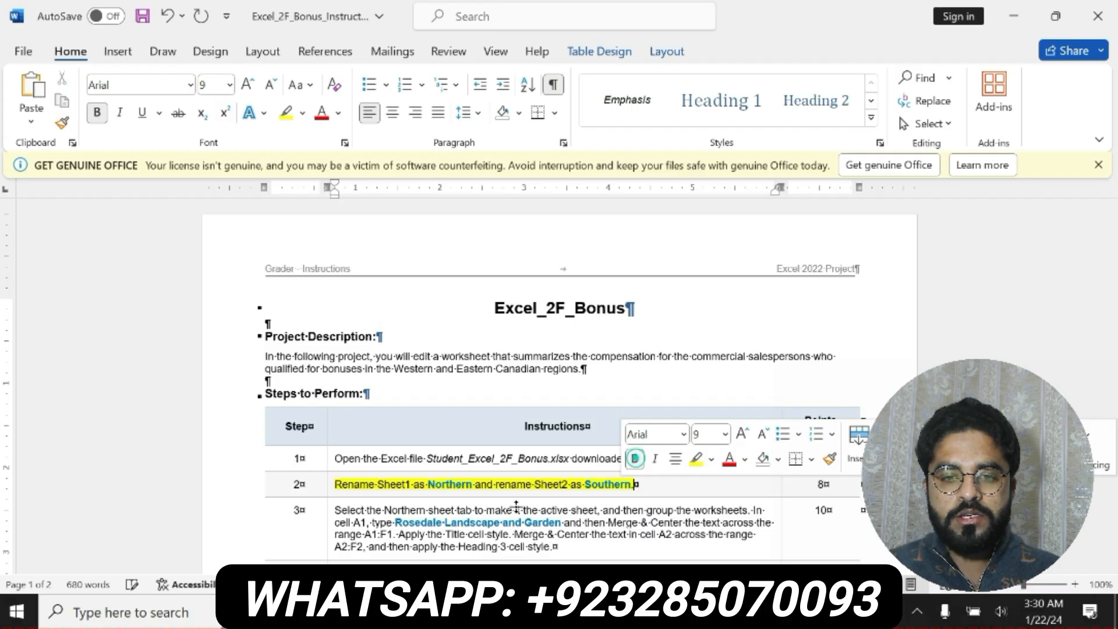
double_click(343, 485)
left_click_drag(343, 485, 635, 485)
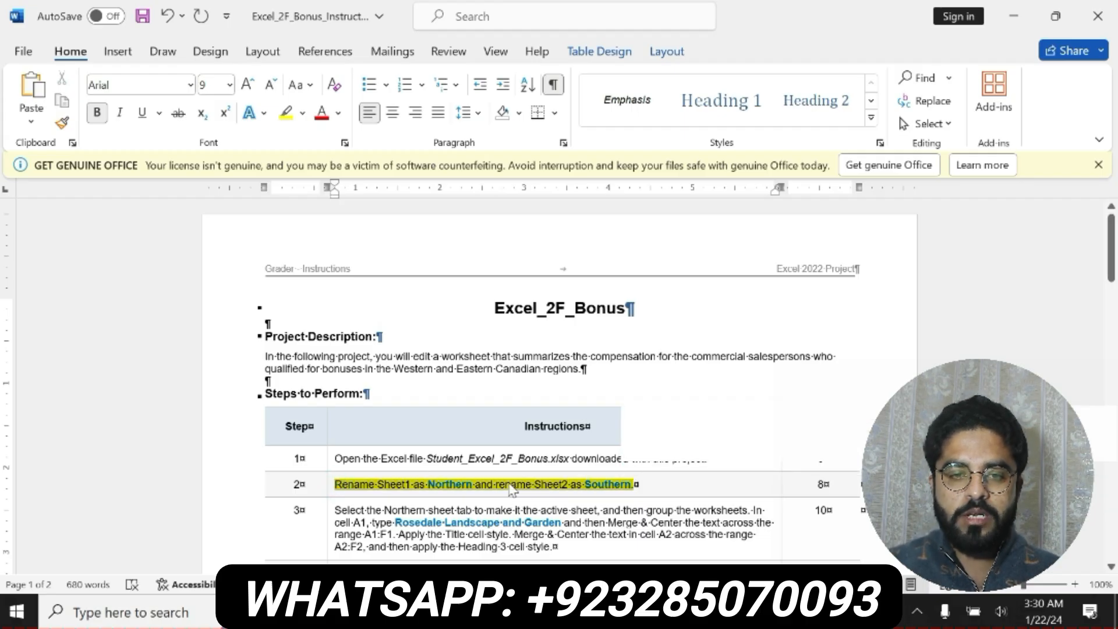
Copy the name Northern from the step 2 instruction and rename Sheet1 as Northern in the Excel workbook
left_click(424, 495)
left_click_drag(428, 484, 472, 486)
key("ctrl+c")
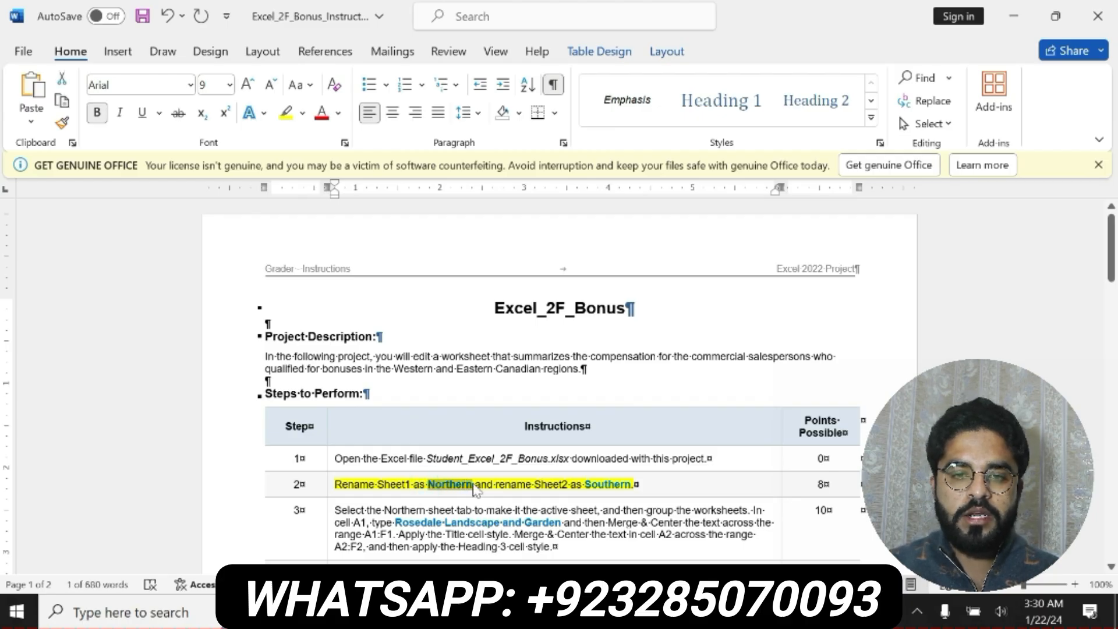
key("alt+Tab")
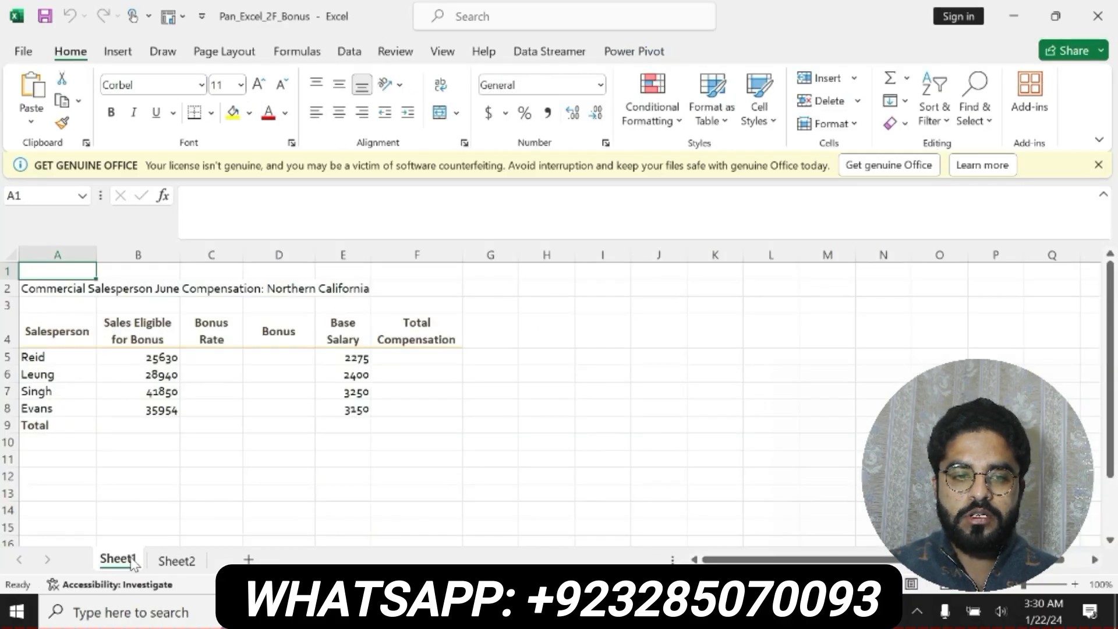
right_click(136, 561)
left_click(183, 359)
key("ctrl+v")
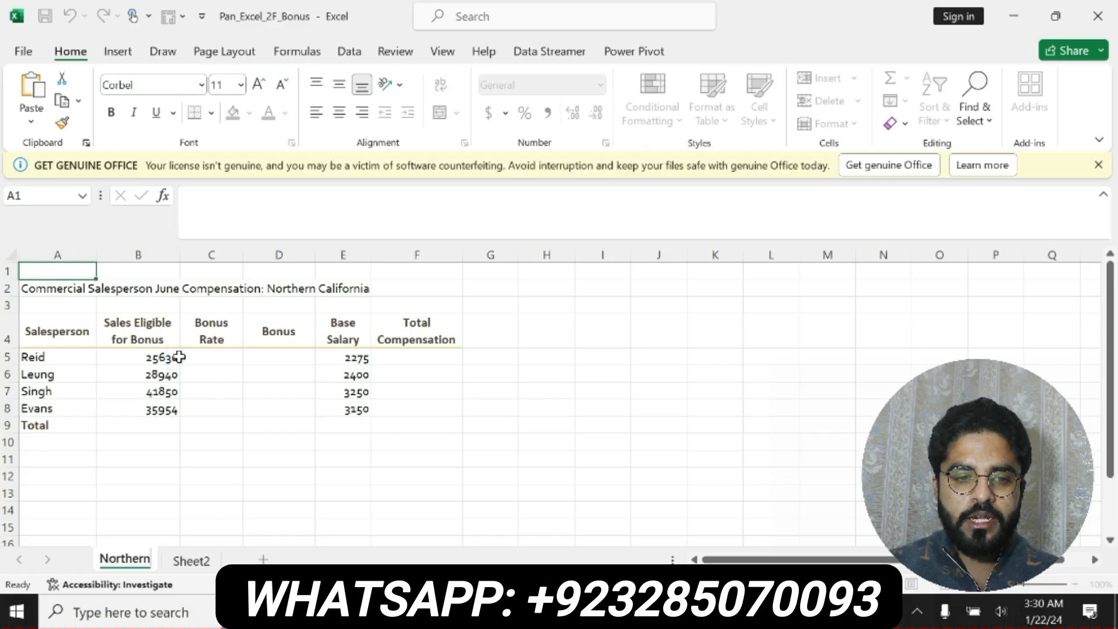
Check the second sheet name in the Word instructions and rename Sheet2 as Southern in the Excel workbook
left_click(690, 610)
left_click(603, 490)
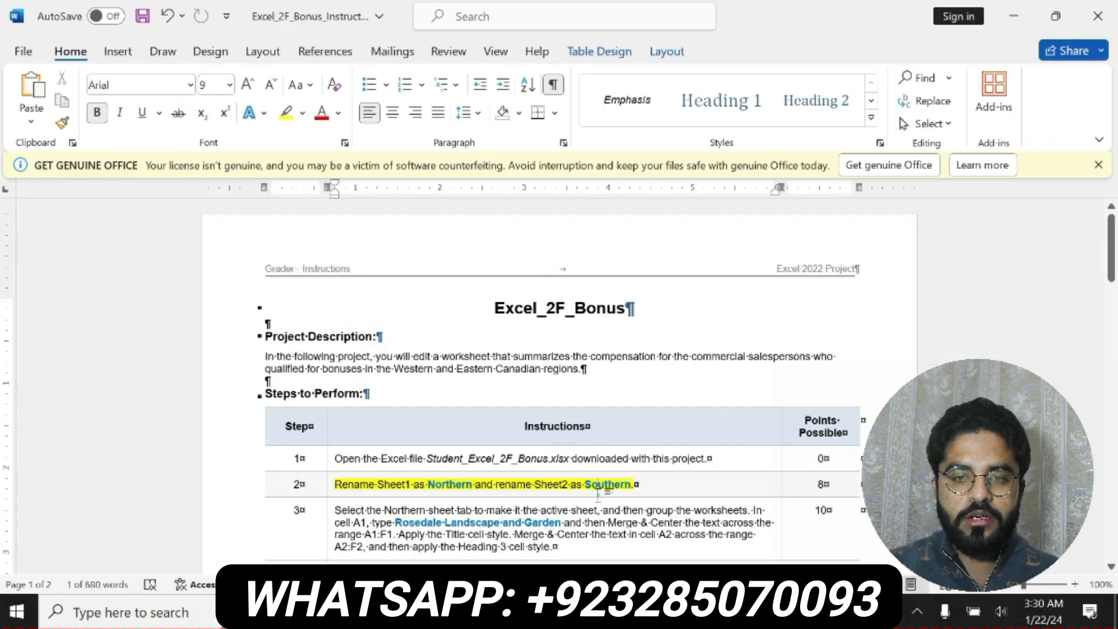
double_click(591, 484)
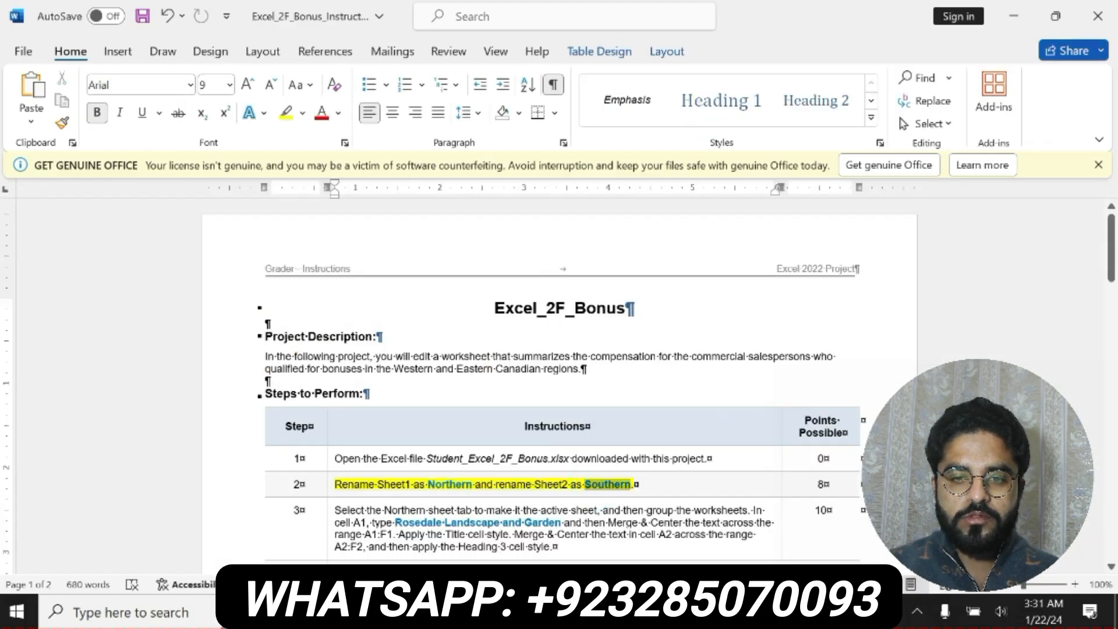
left_click(658, 610)
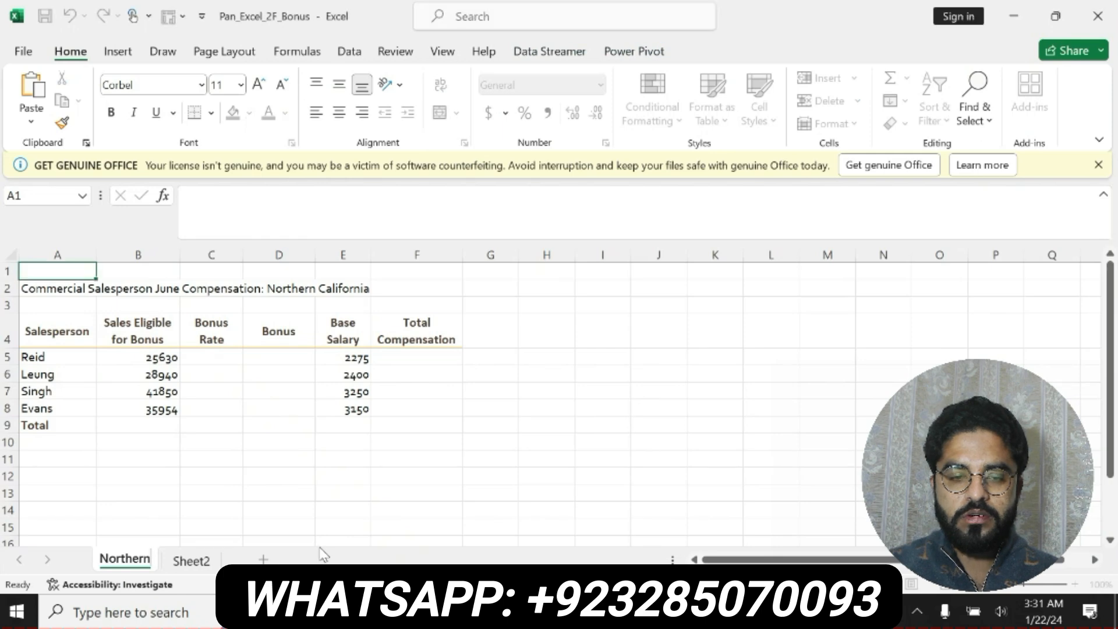
left_click(205, 568)
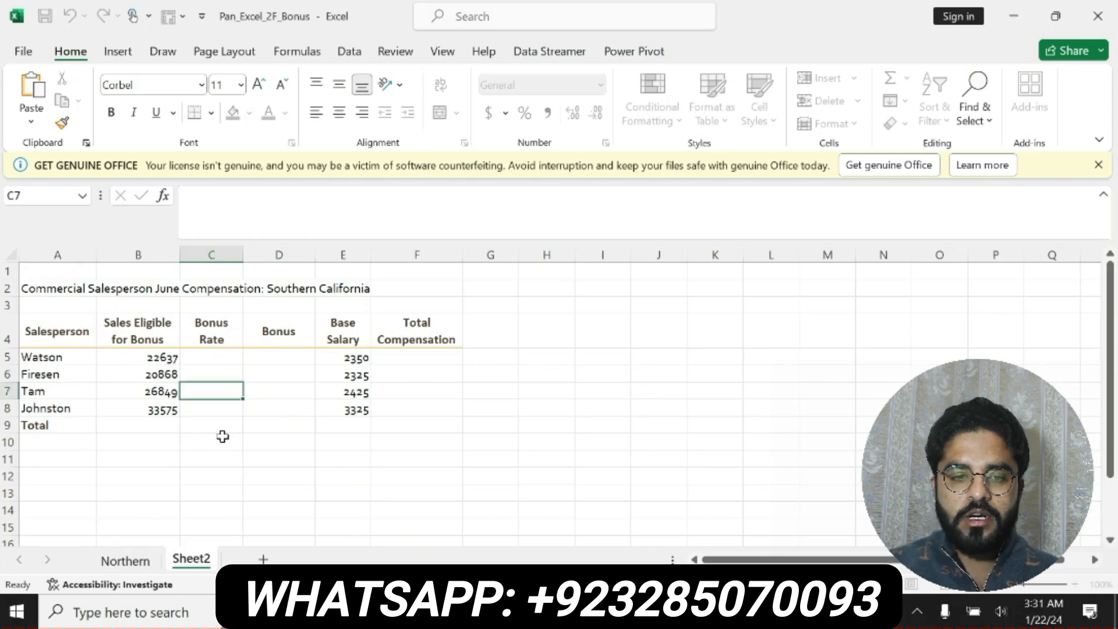
right_click(201, 559)
left_click(226, 361)
type("Southern")
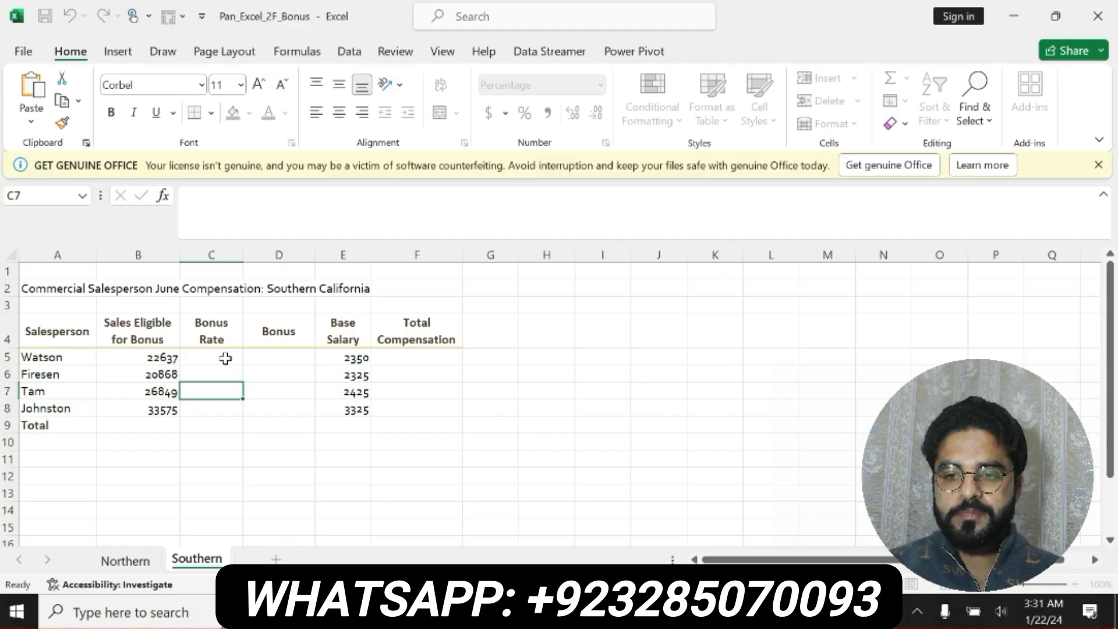
Switch to the Word instructions and make the whole step 3 instruction bold with yellow highlighting
key("alt+Tab")
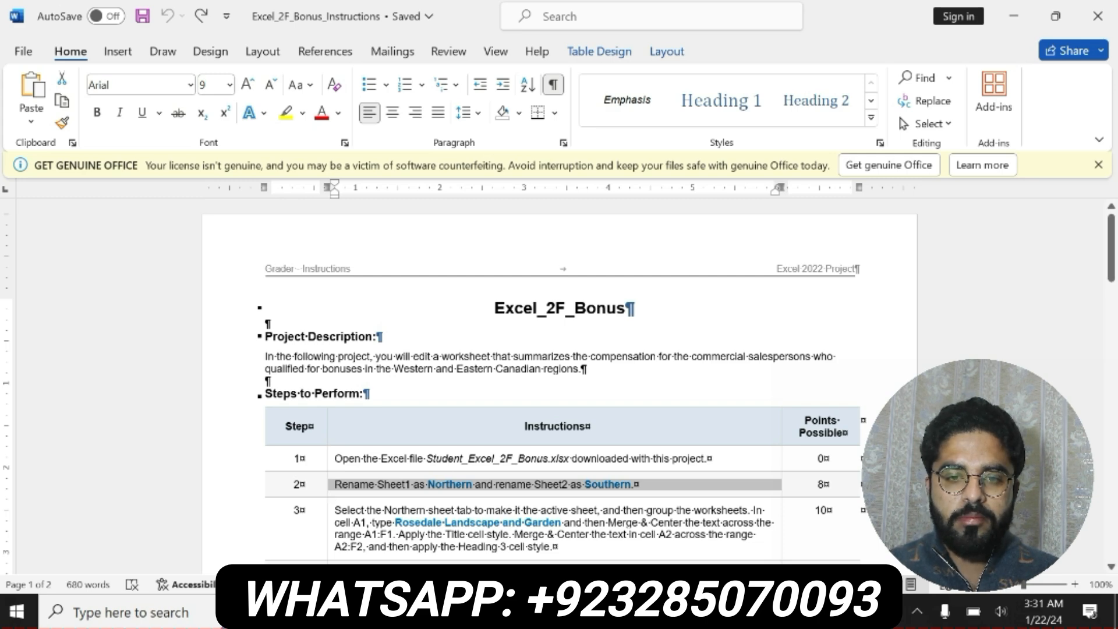
left_click_drag(335, 510, 558, 547)
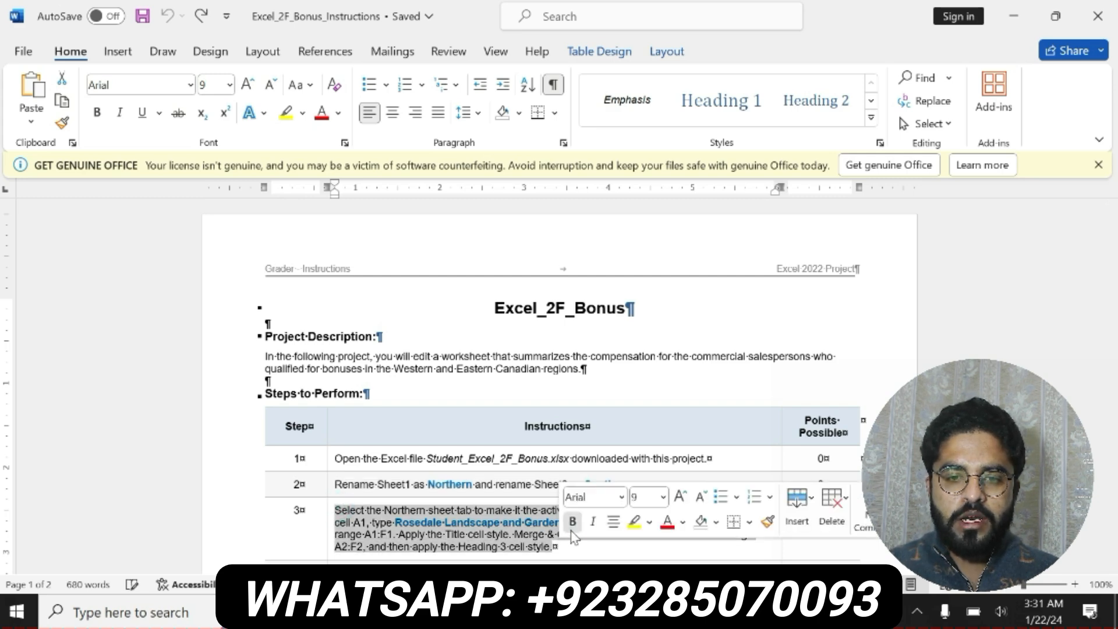
left_click(573, 521)
left_click(632, 521)
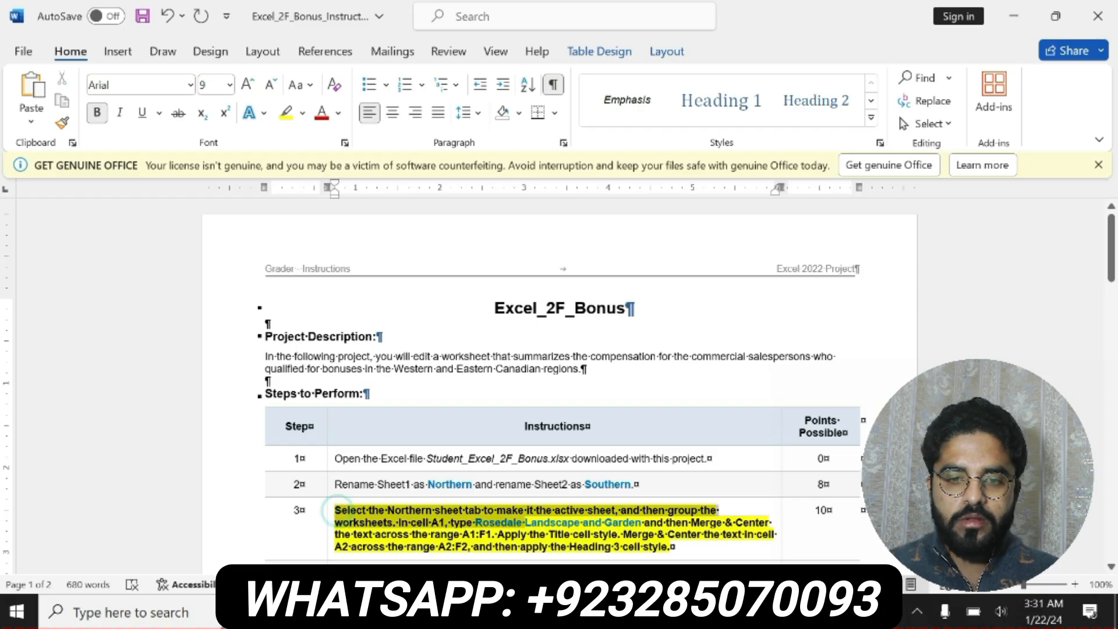
left_click_drag(335, 510, 674, 548)
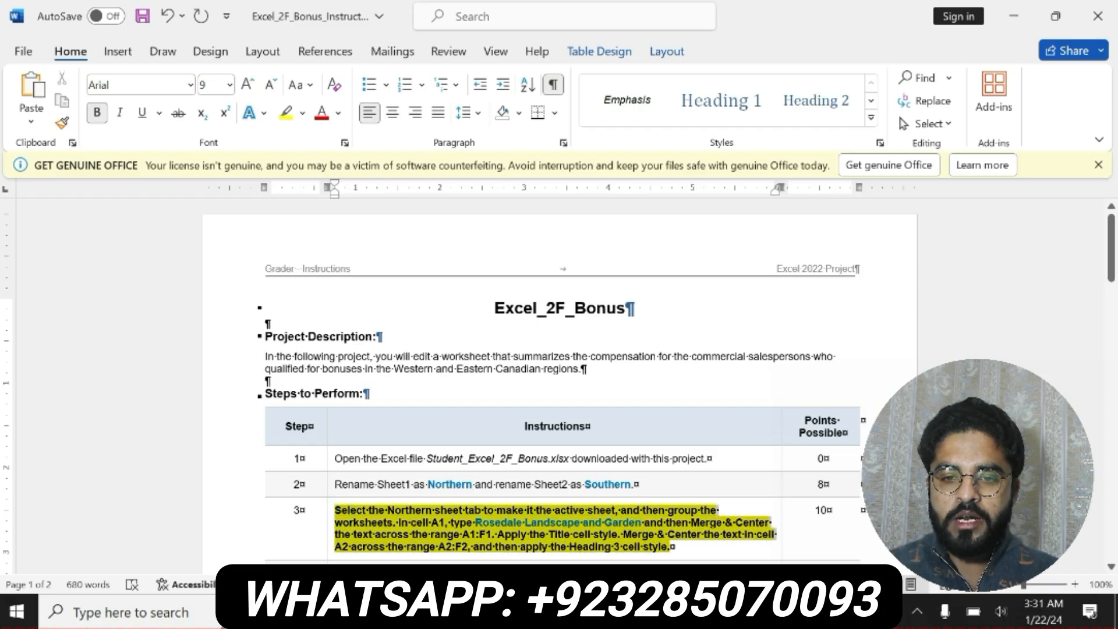
left_click(555, 522)
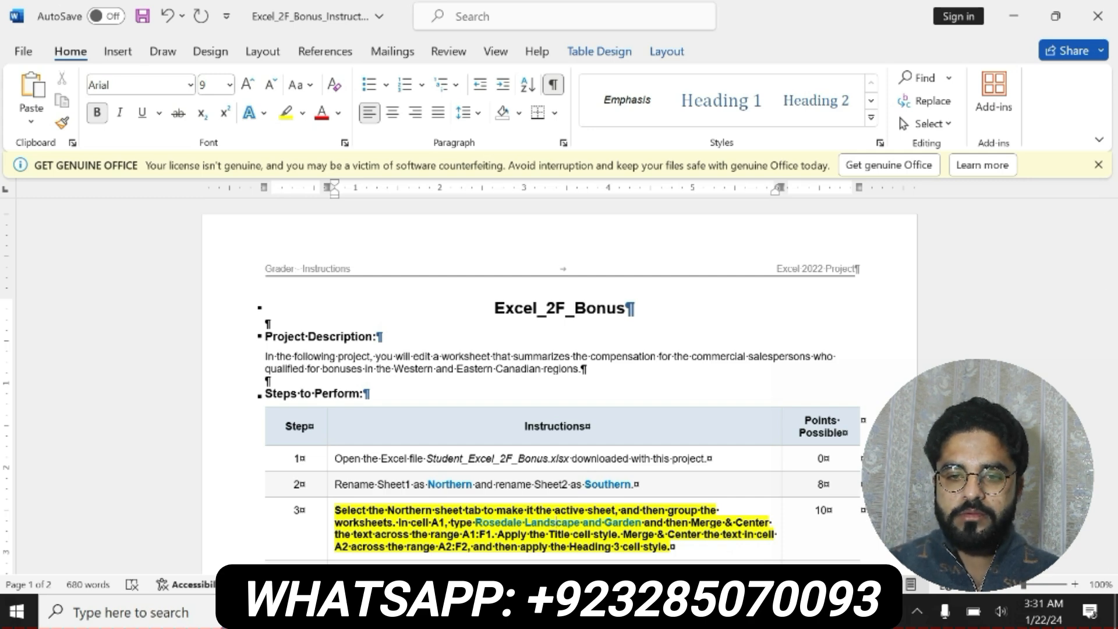
Switch to the Excel workbook, make Northern the active sheet with cell A1 selected, and group it with Southern
key("alt+Tab")
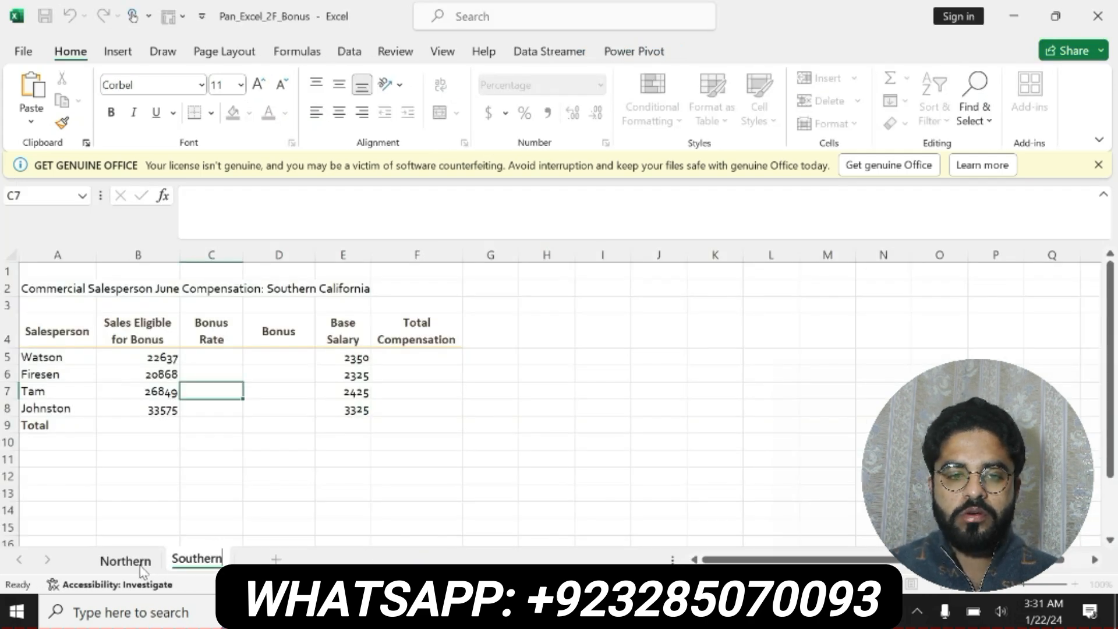
left_click(138, 561)
left_click_drag(211, 441, 201, 553)
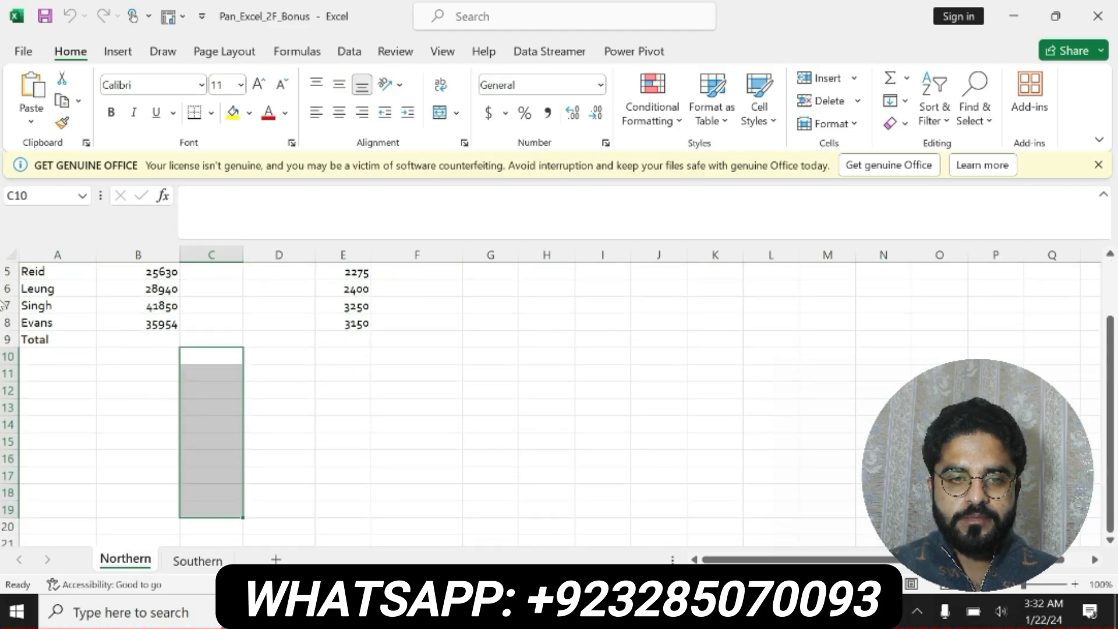
scroll(1113, 287, "up", 1)
scroll(1114, 287, "up", 1)
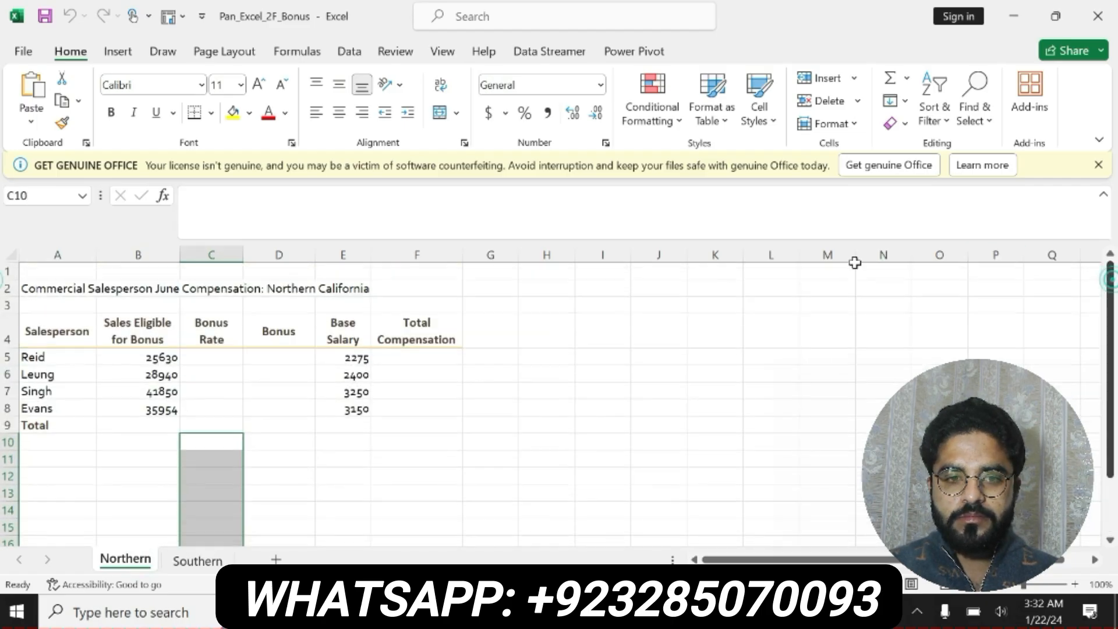
left_click(78, 268)
left_click(197, 560, "ctrl")
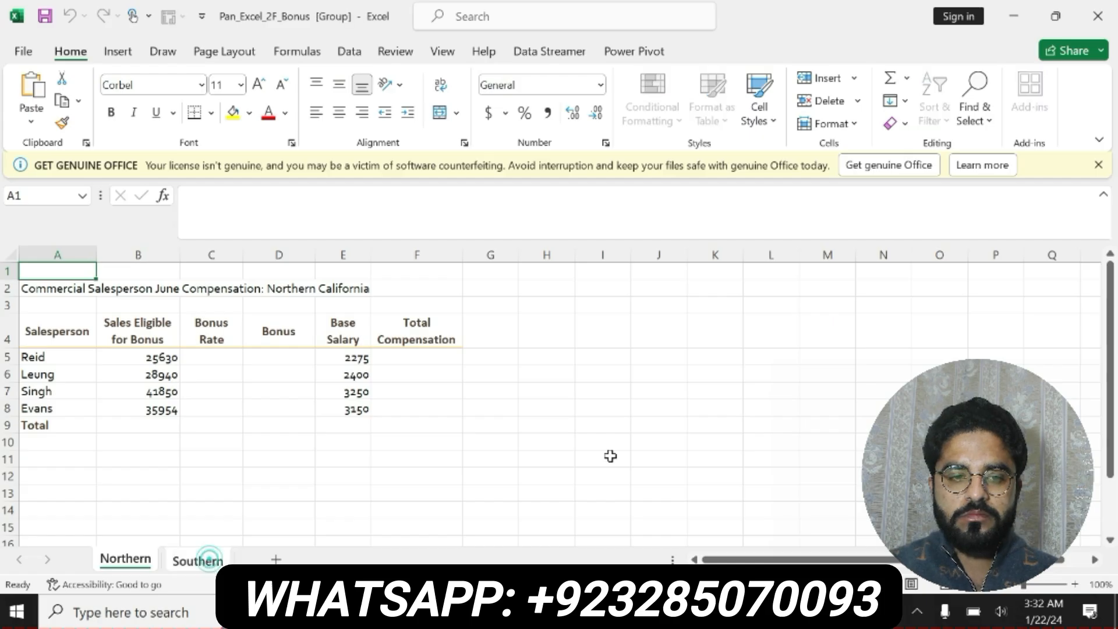
Copy Rosedale Landscape and Garden from the step 3 instruction in Word and paste it into cell A1 of the grouped sheets in Excel
key("alt+Tab")
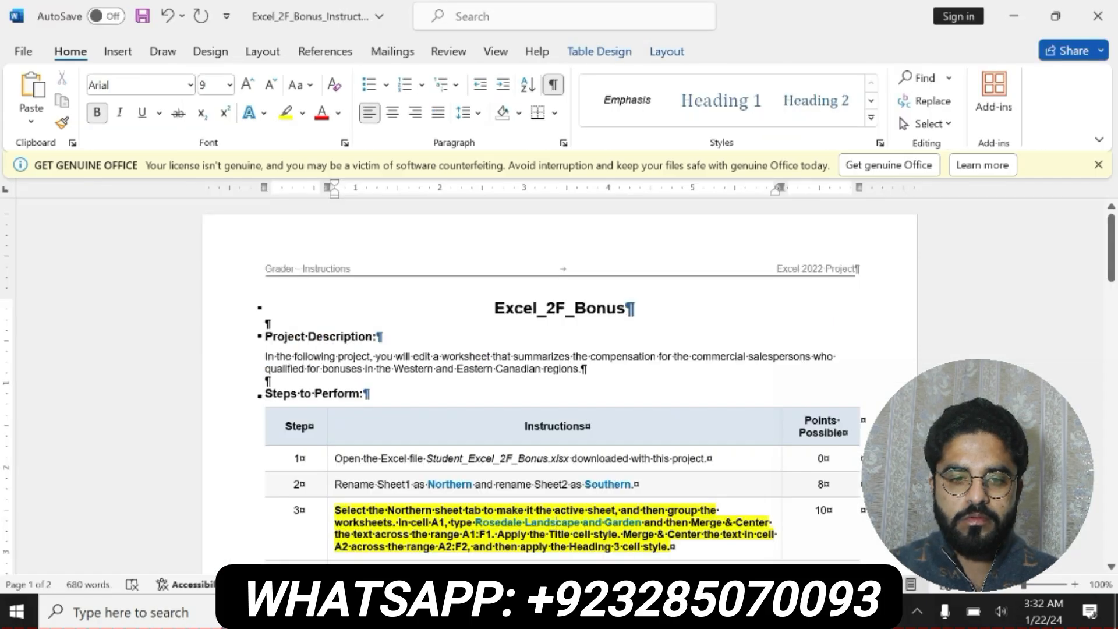
left_click_drag(476, 522, 621, 524)
key("ctrl+c")
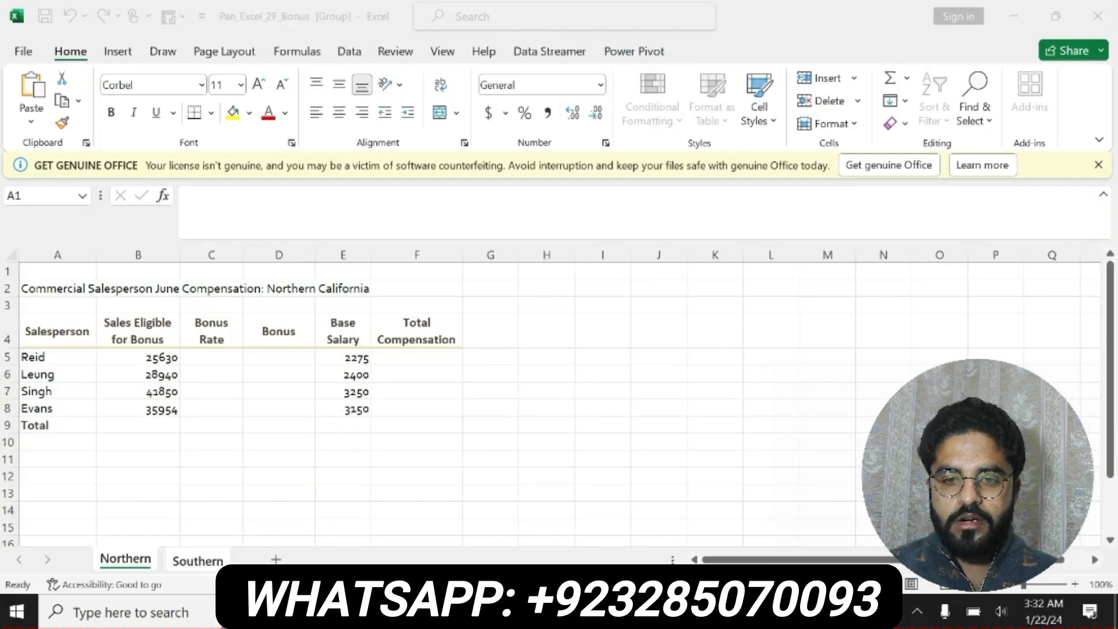
key("alt+Tab")
left_click(292, 214)
key("ctrl+v")
key("Return")
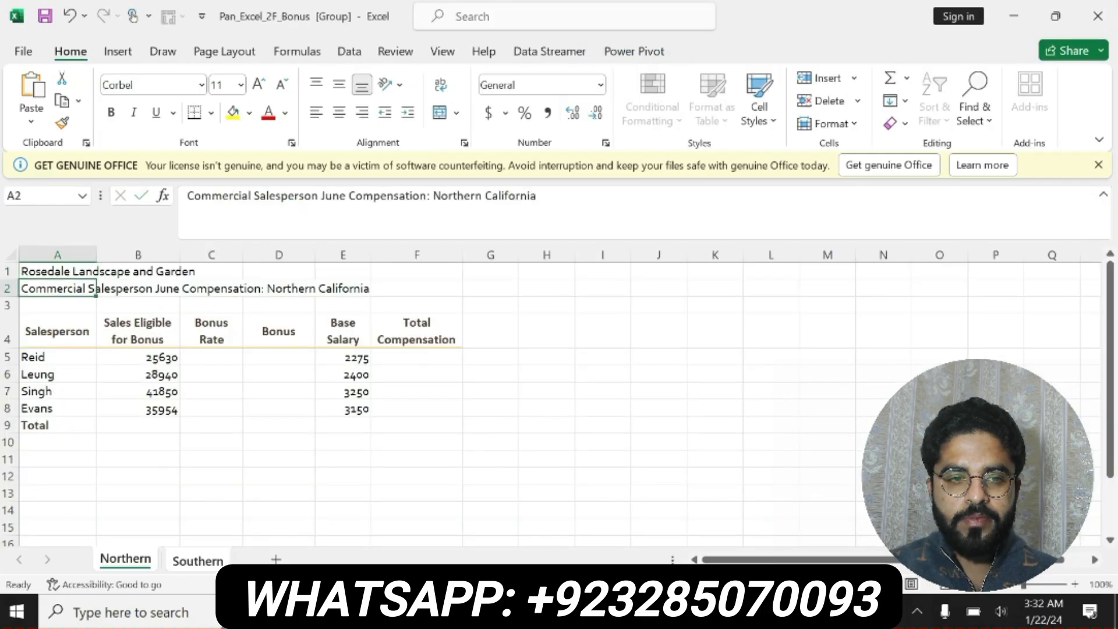
Check the merge range in Word's step 3 instruction, switch to Excel, and merge and center the title across A1:F1
key("alt+Tab")
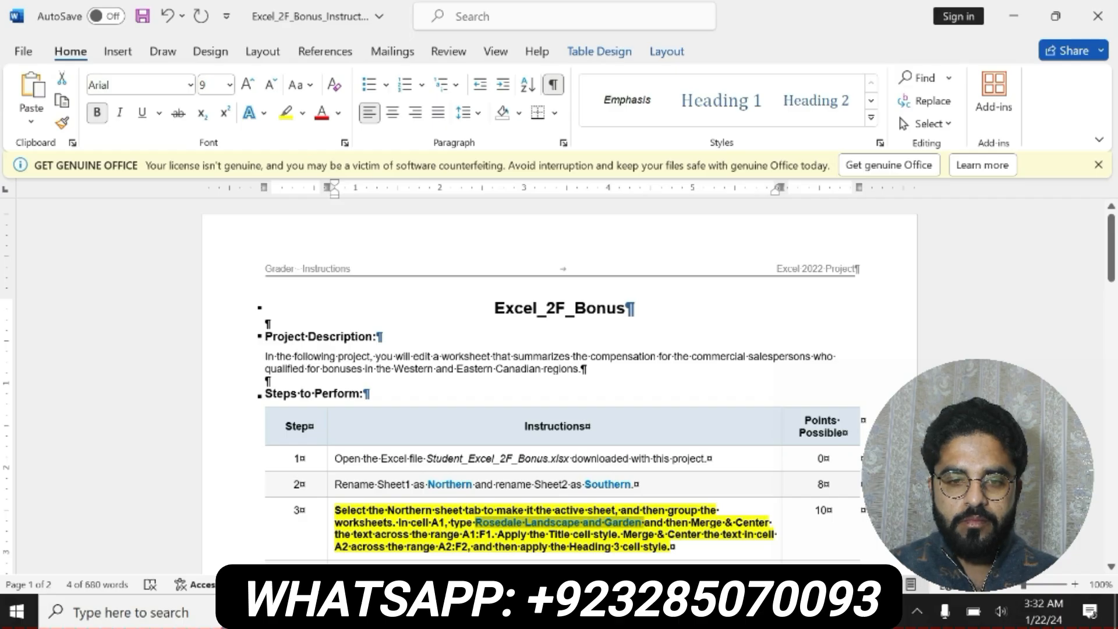
left_click_drag(463, 534, 492, 538)
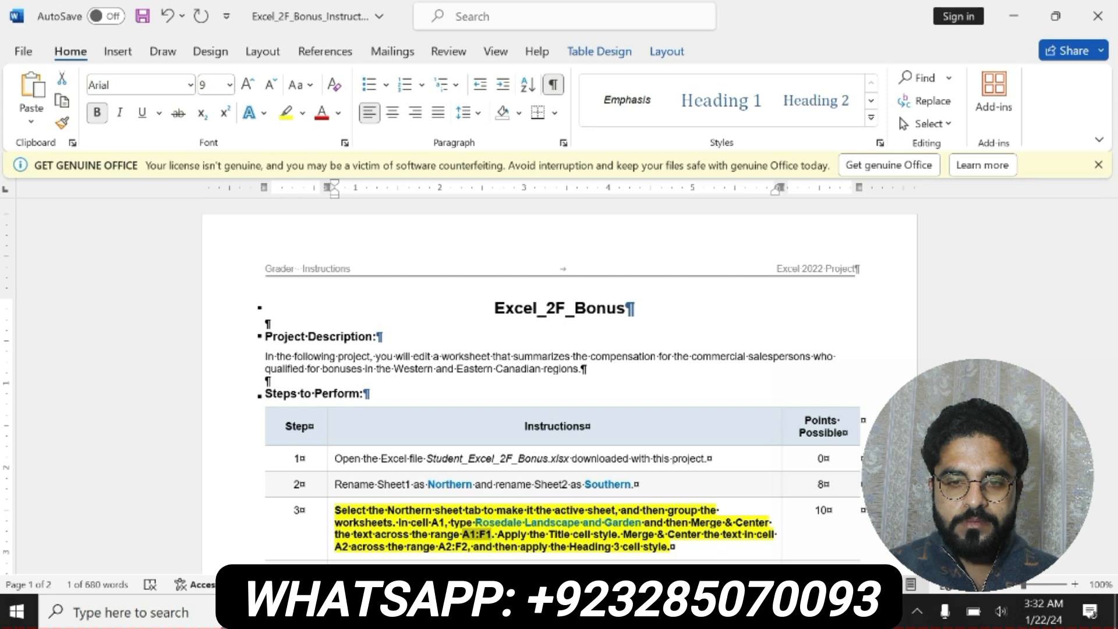
key("alt+Tab")
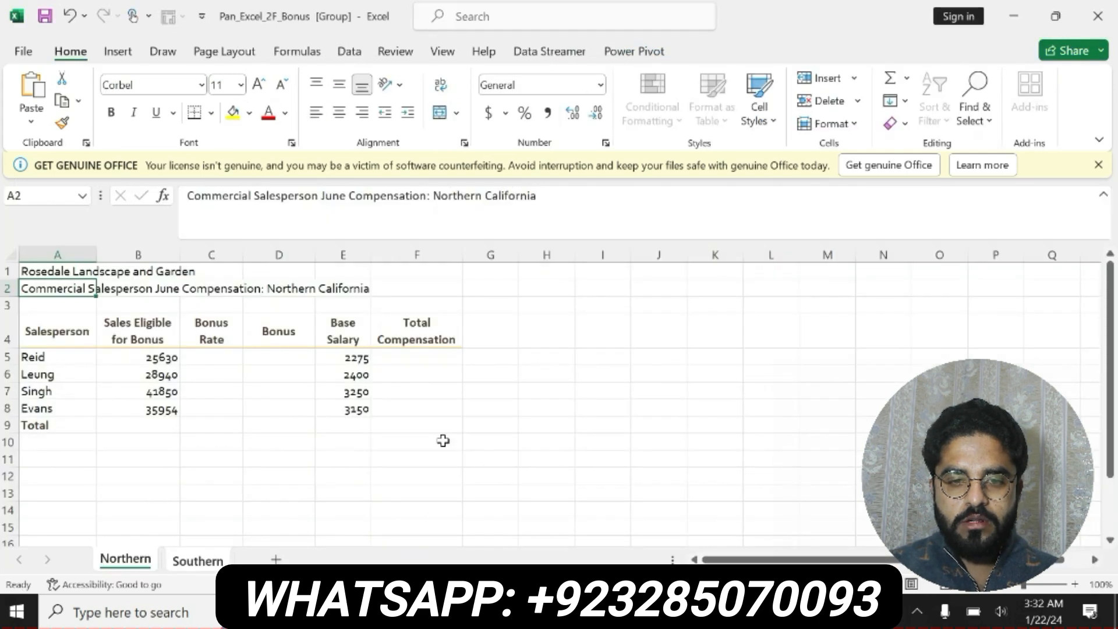
left_click(82, 272)
left_click_drag(82, 272, 417, 269)
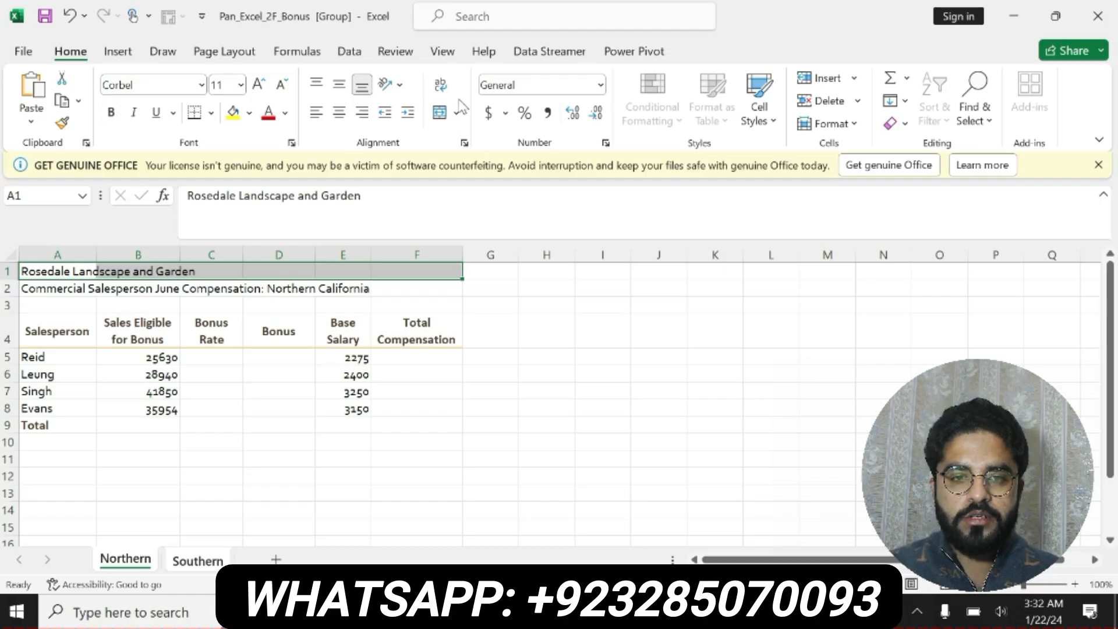
left_click(440, 112)
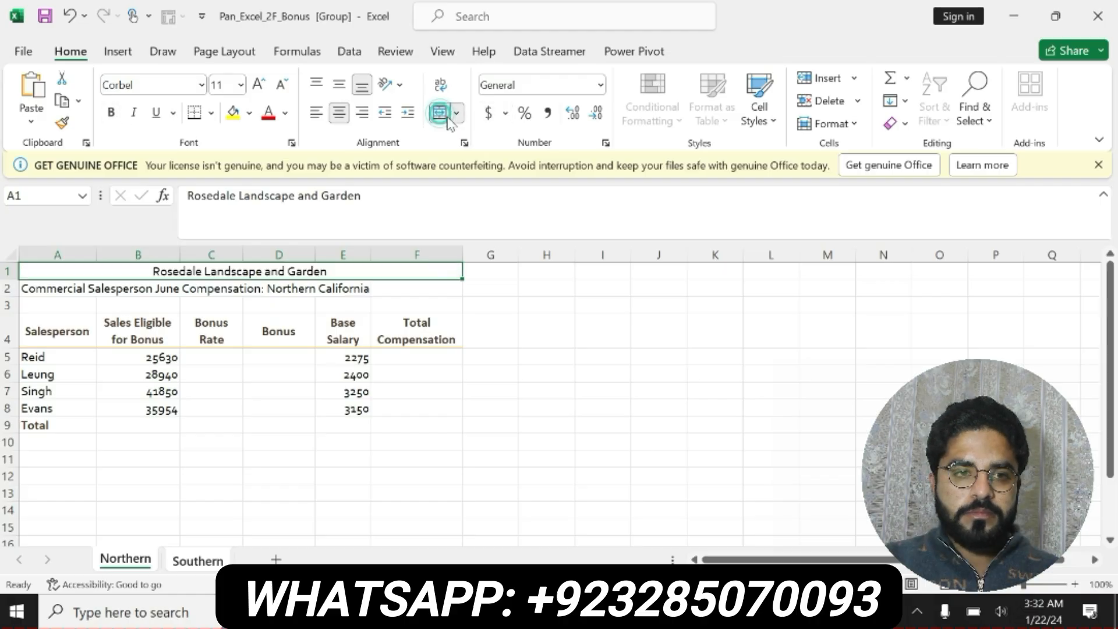
Read the rest of the step 3 instruction in Word, switch to Excel, and apply the Title cell style to A1
left_click(647, 611)
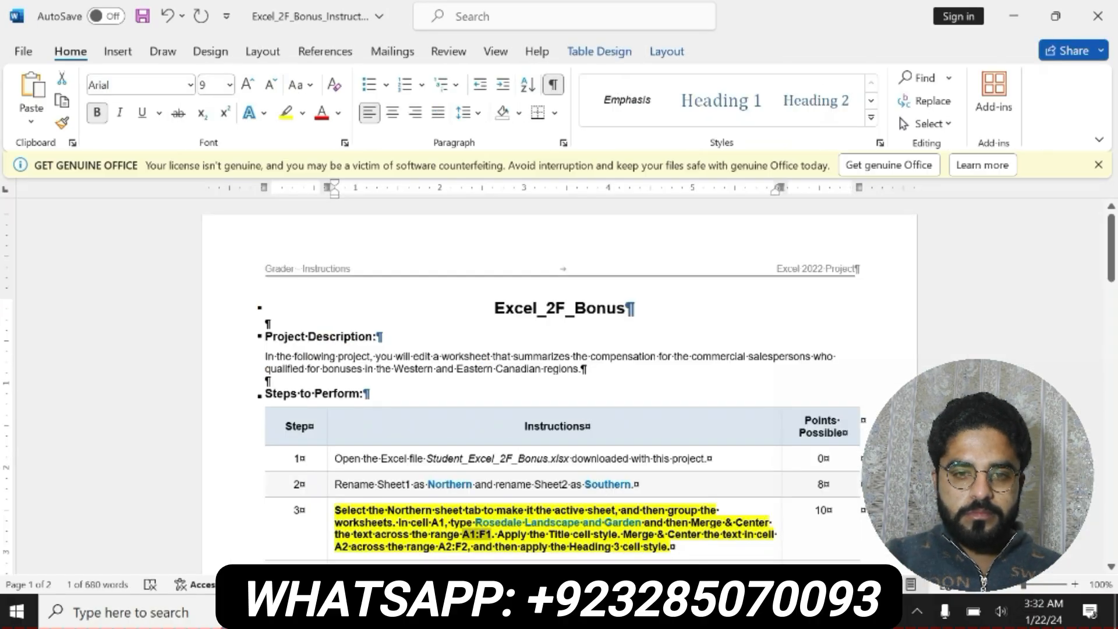
left_click_drag(493, 534, 673, 547)
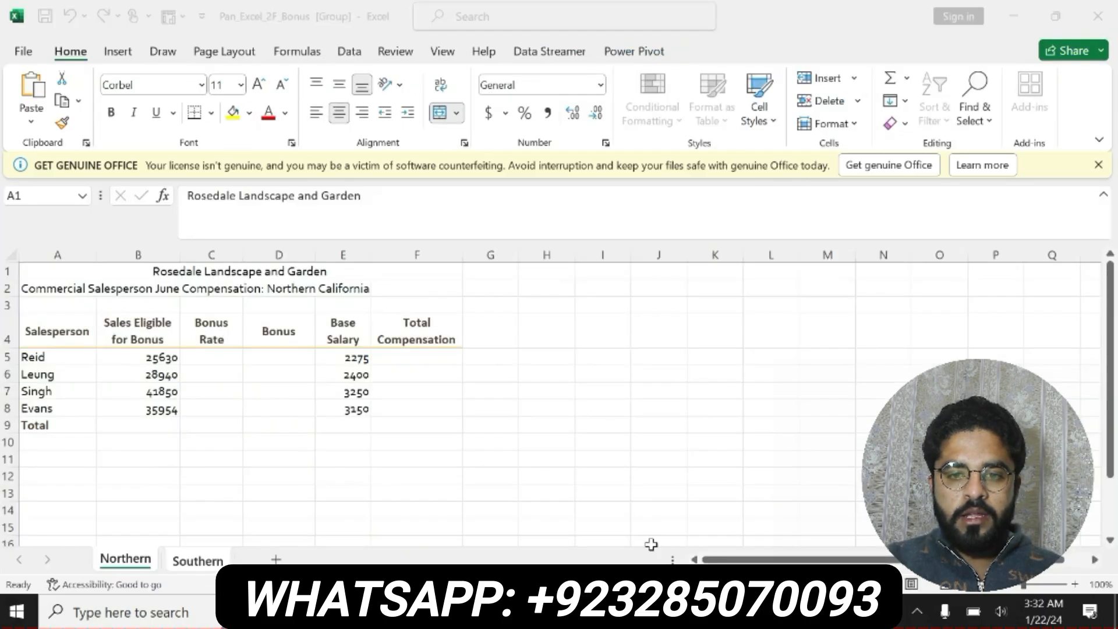
key("alt+Tab")
left_click(760, 107)
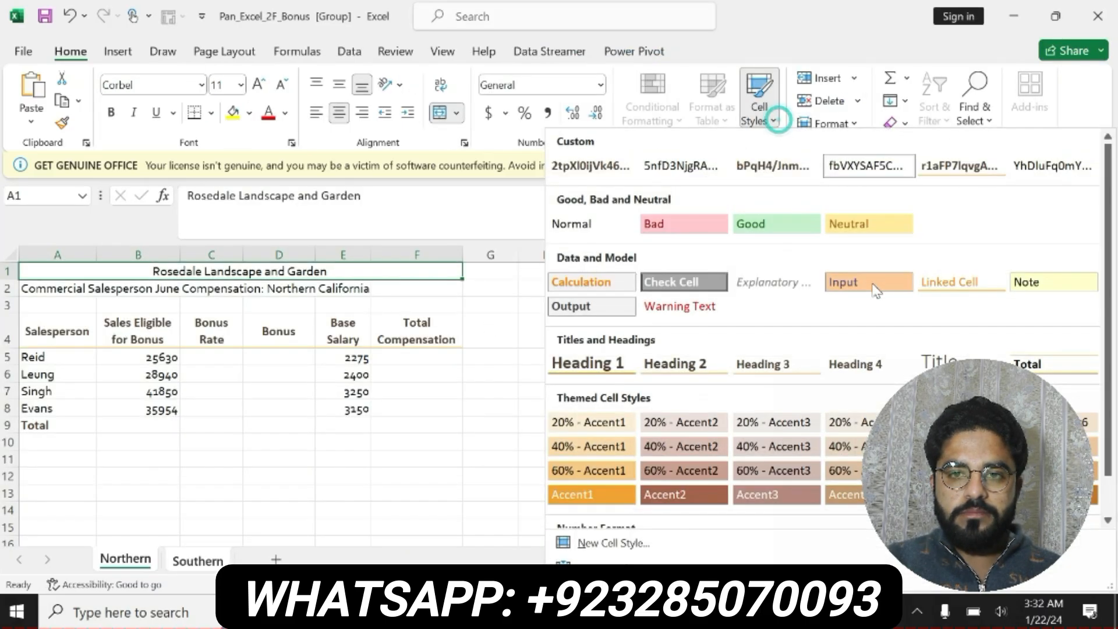
left_click(938, 364)
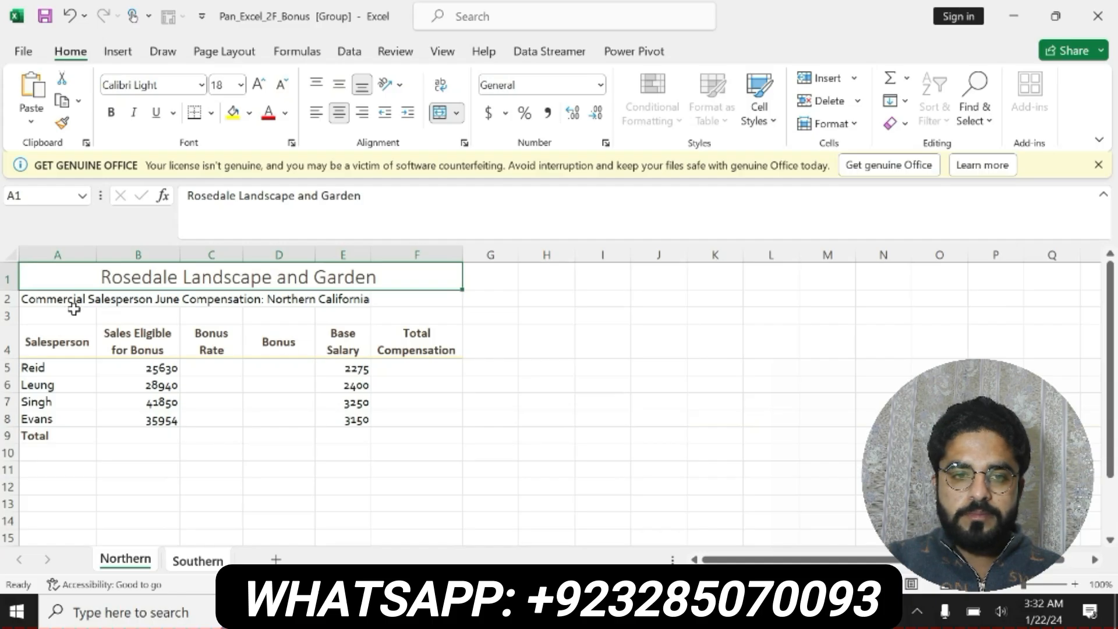
Merge and center the subtitle across A2:F2, recheck step 3 in the Word instructions, and apply the Heading 3 cell style in Excel
left_click_drag(65, 302, 412, 299)
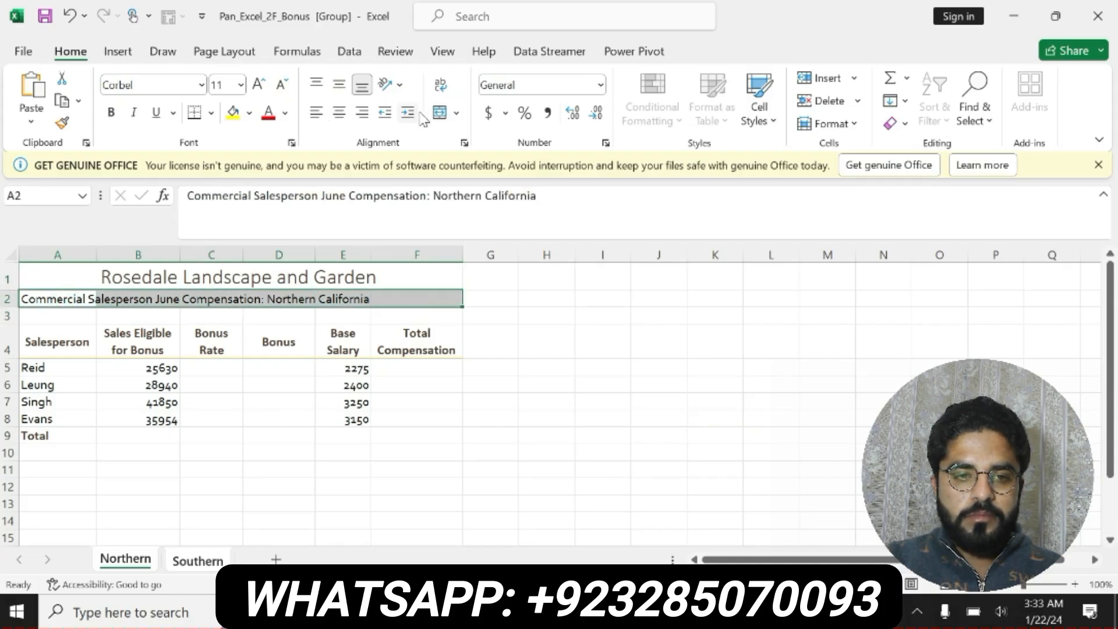
left_click(441, 112)
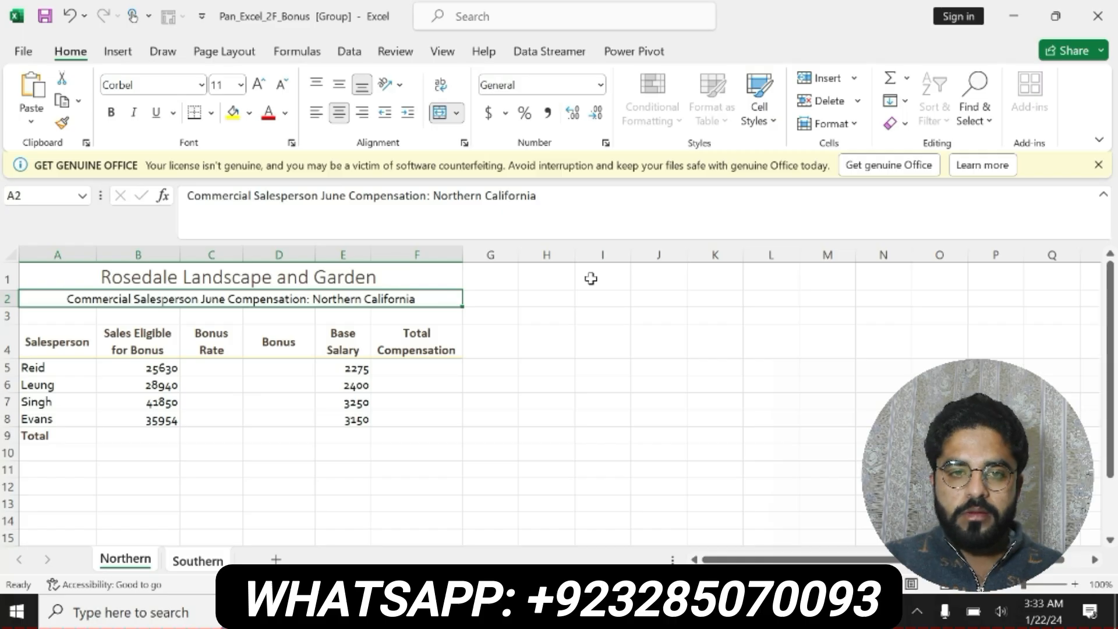
key("alt+Tab")
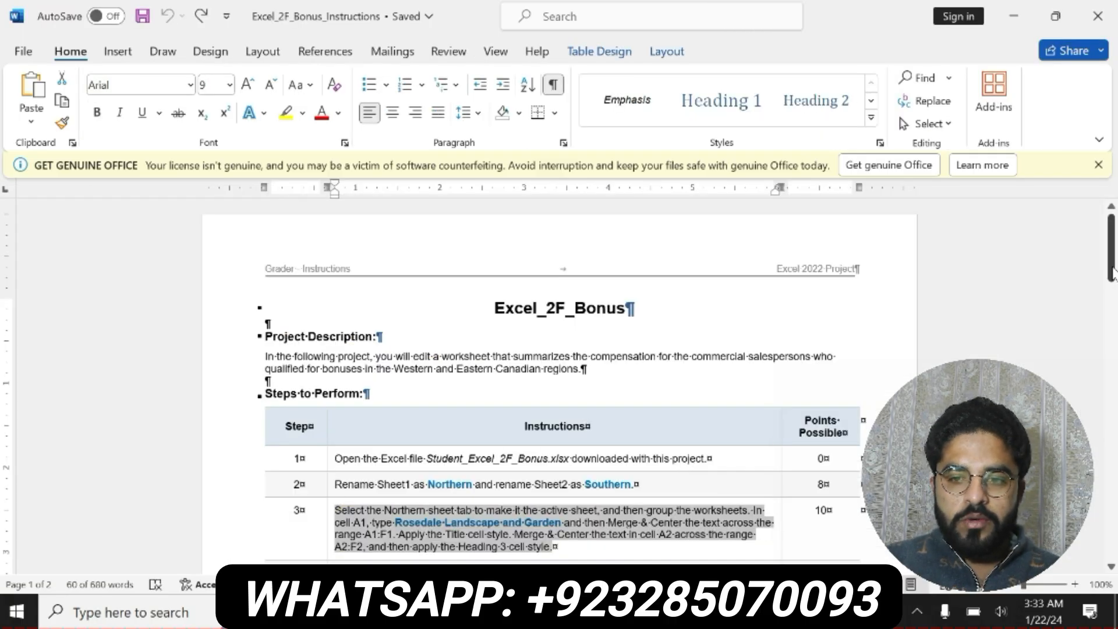
scroll(765, 438, "down", 3)
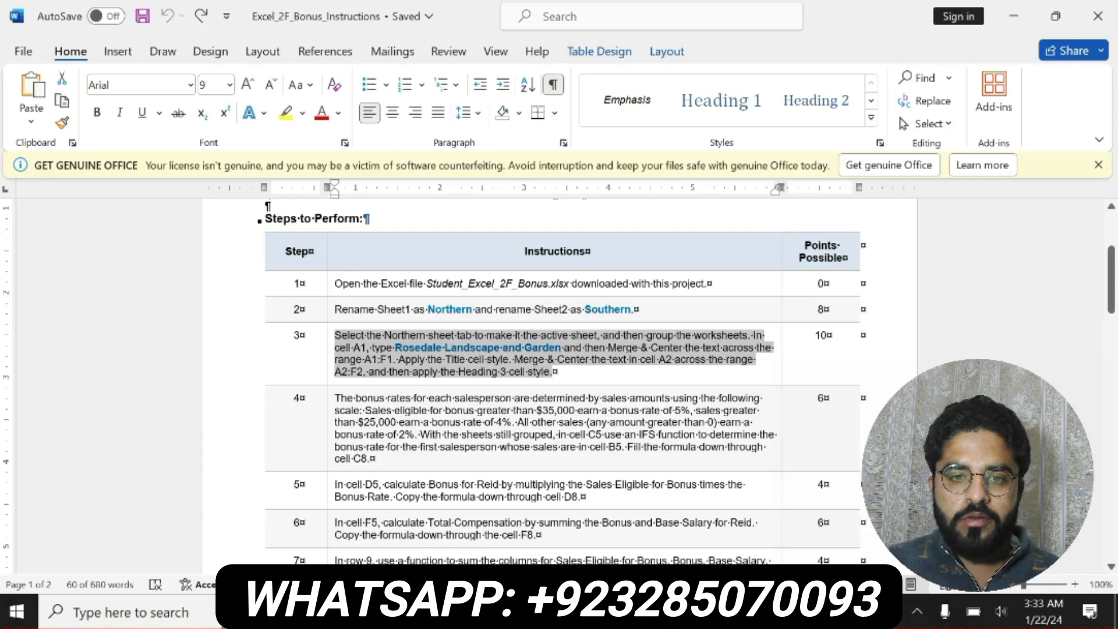
left_click(670, 365)
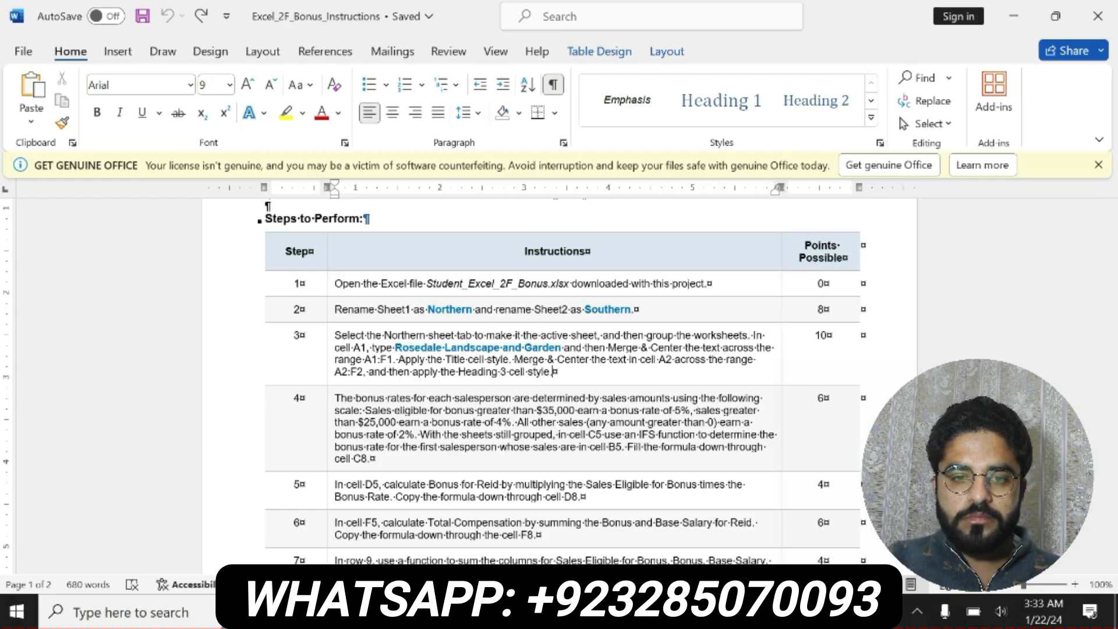
key("alt+Tab")
left_click(760, 119)
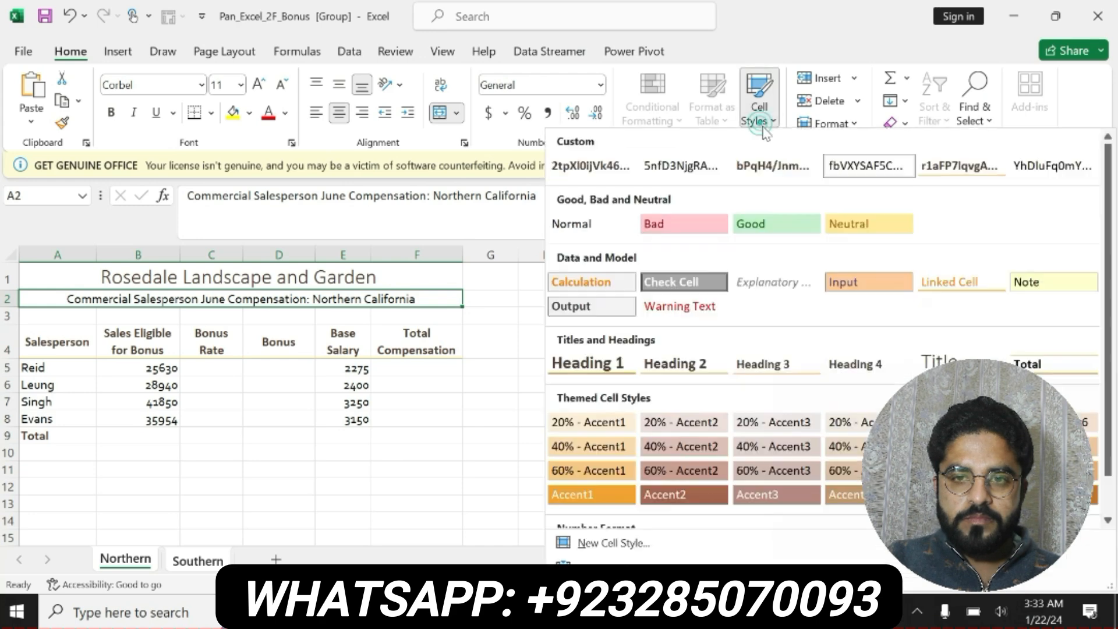
left_click(762, 363)
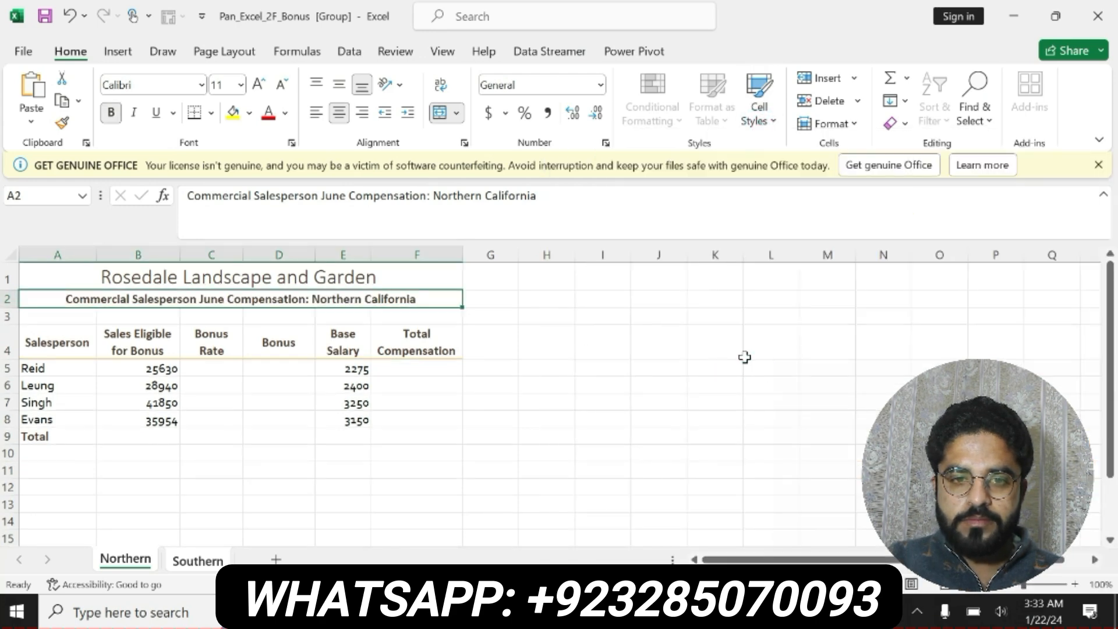
Switch to the Word instructions, make the whole step 4 instruction bold with yellow highlighting, and read through its bonus rate rules
key("alt+Tab")
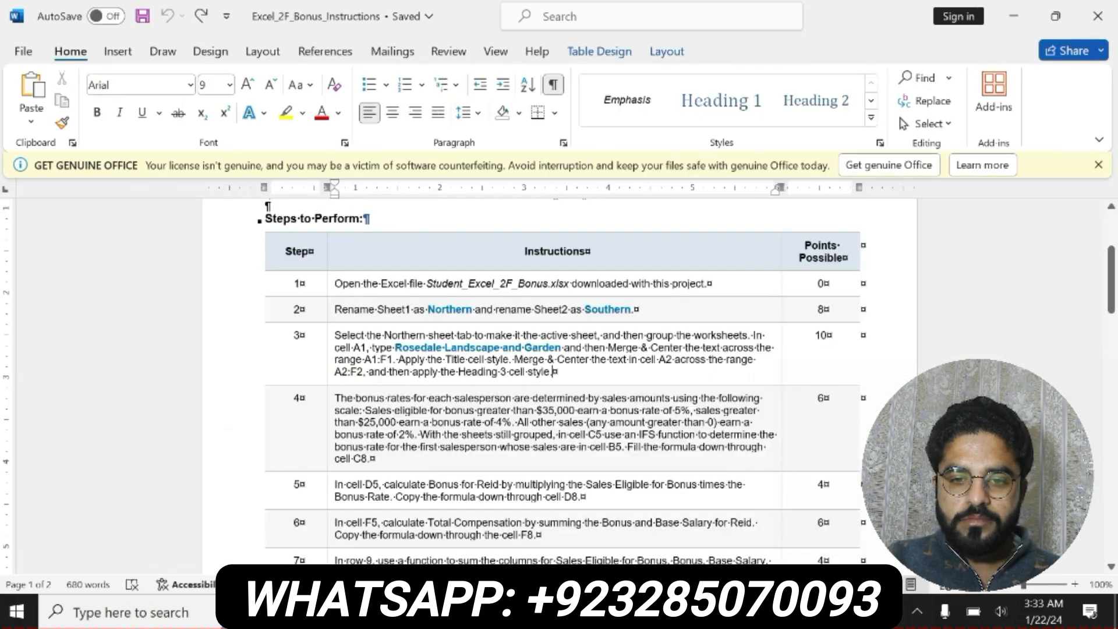
left_click_drag(372, 459, 336, 399)
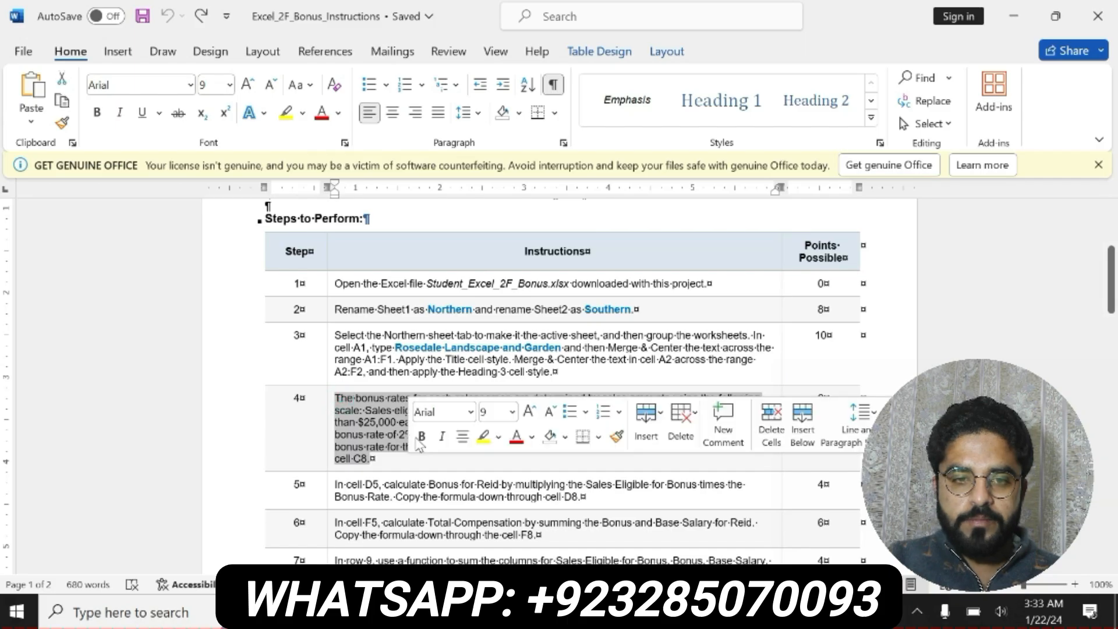
left_click(421, 440)
left_click(482, 437)
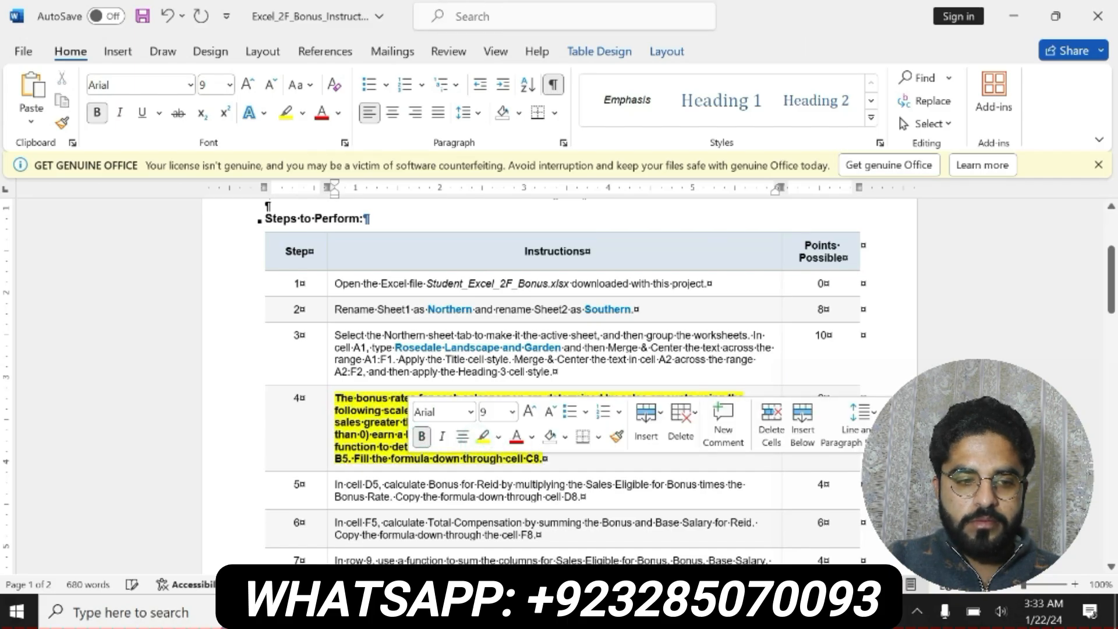
left_click(341, 399)
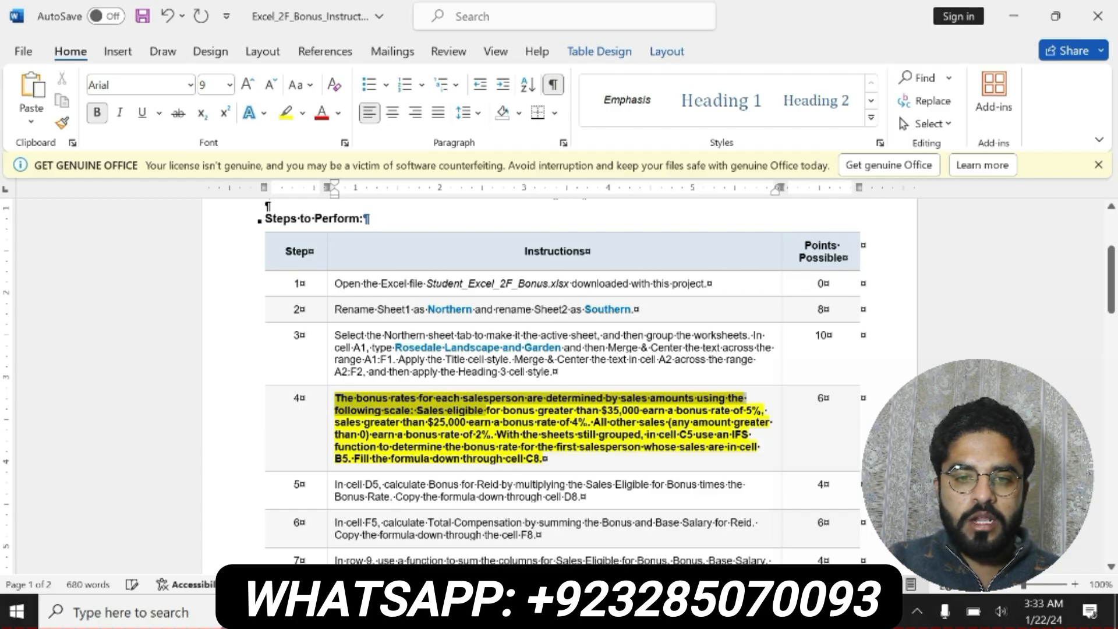
left_click_drag(485, 411, 755, 466)
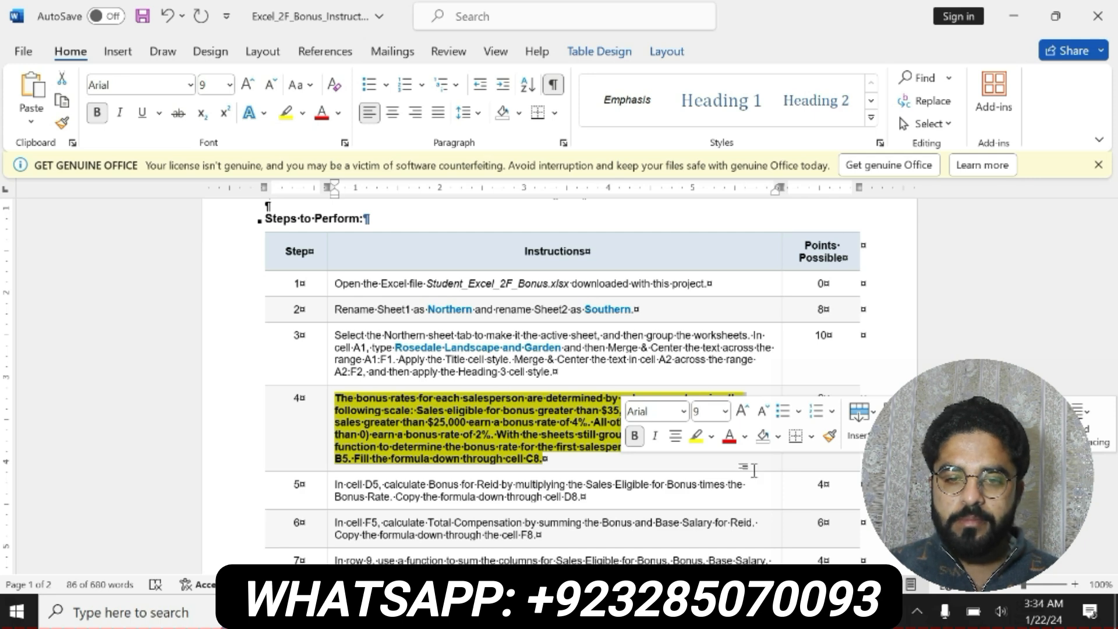
left_click(343, 410)
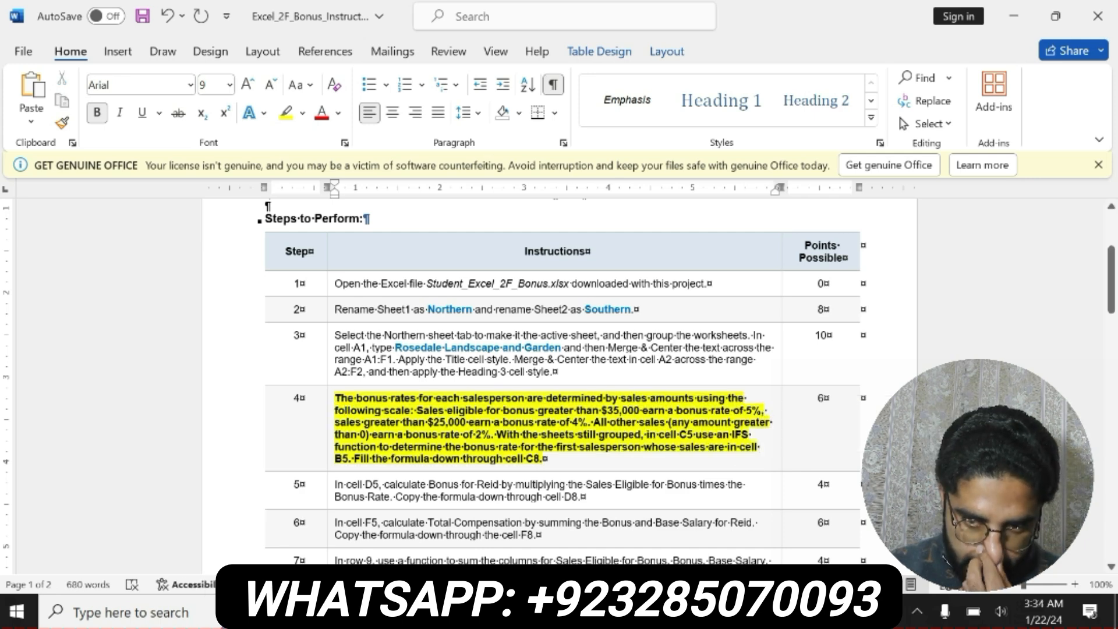
left_click_drag(337, 399, 548, 460)
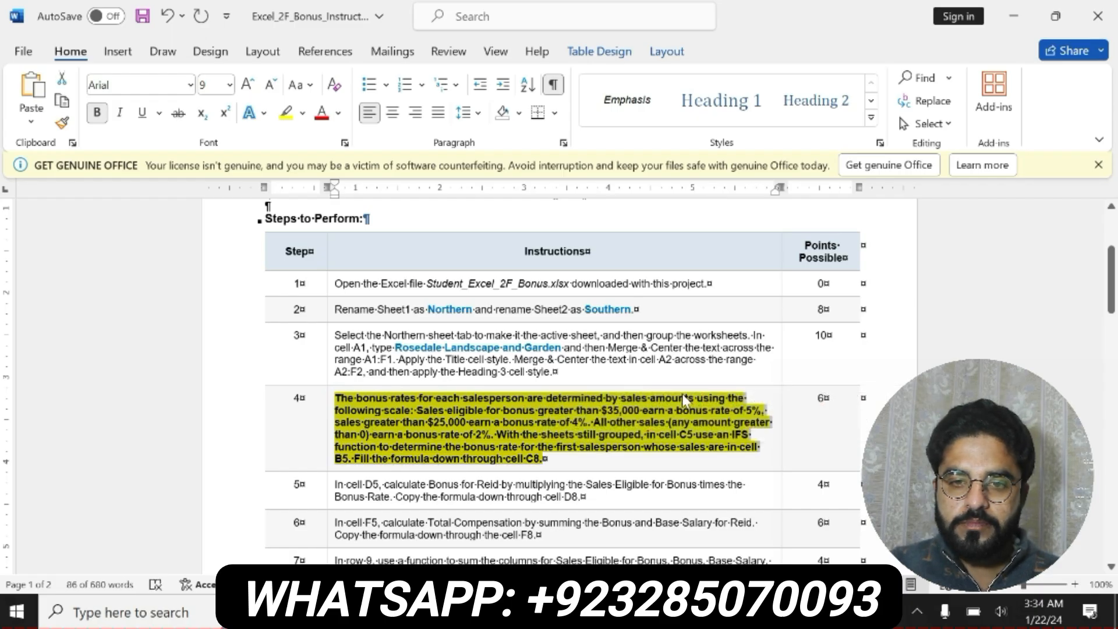
left_click(359, 413)
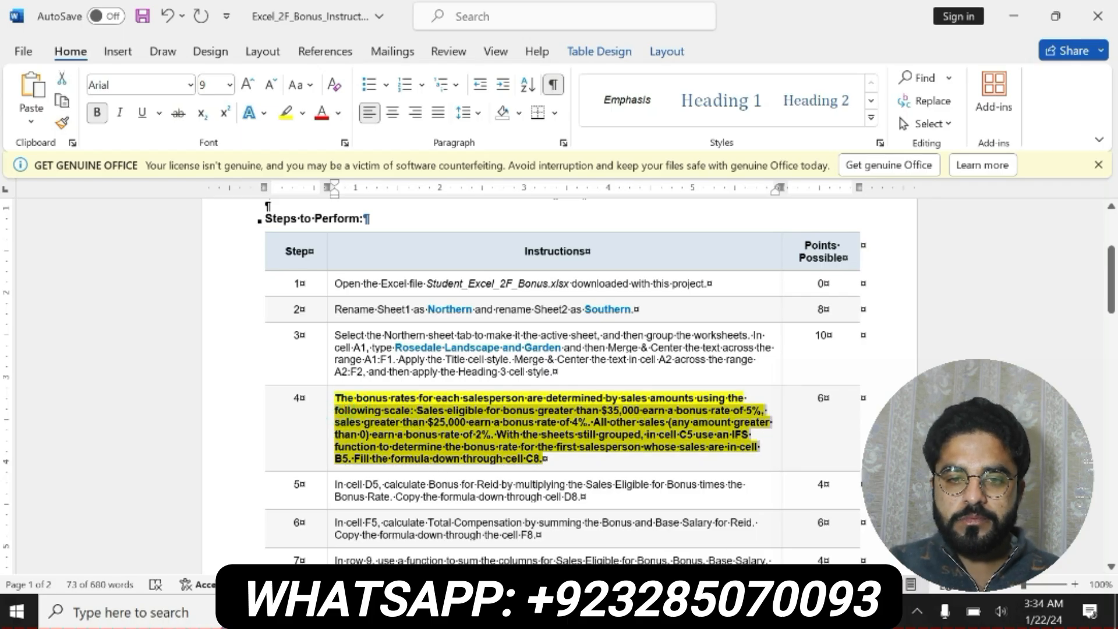
Switch to Excel and begin the C5 formula as =IF(B5>35000,,"5%" for the first bonus rate
key("alt+Tab")
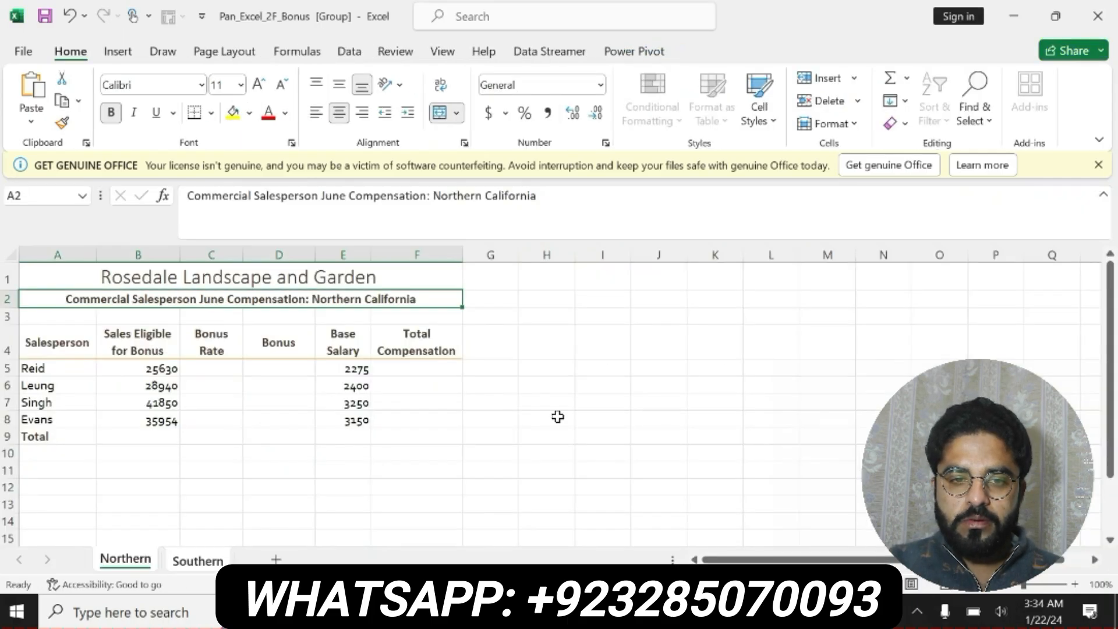
left_click(211, 367)
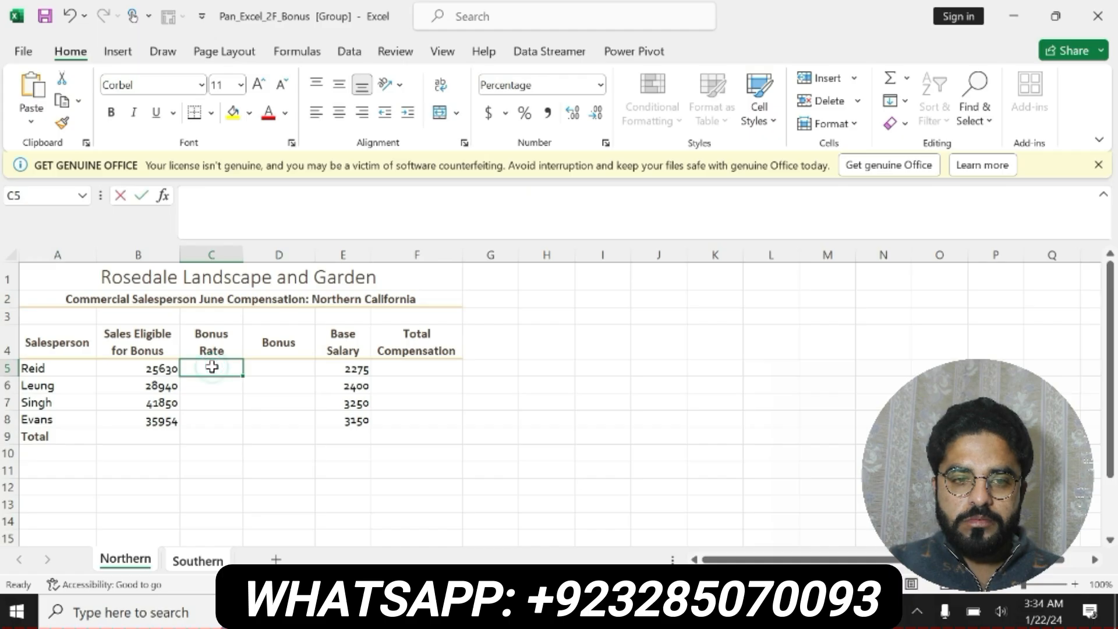
type("=")
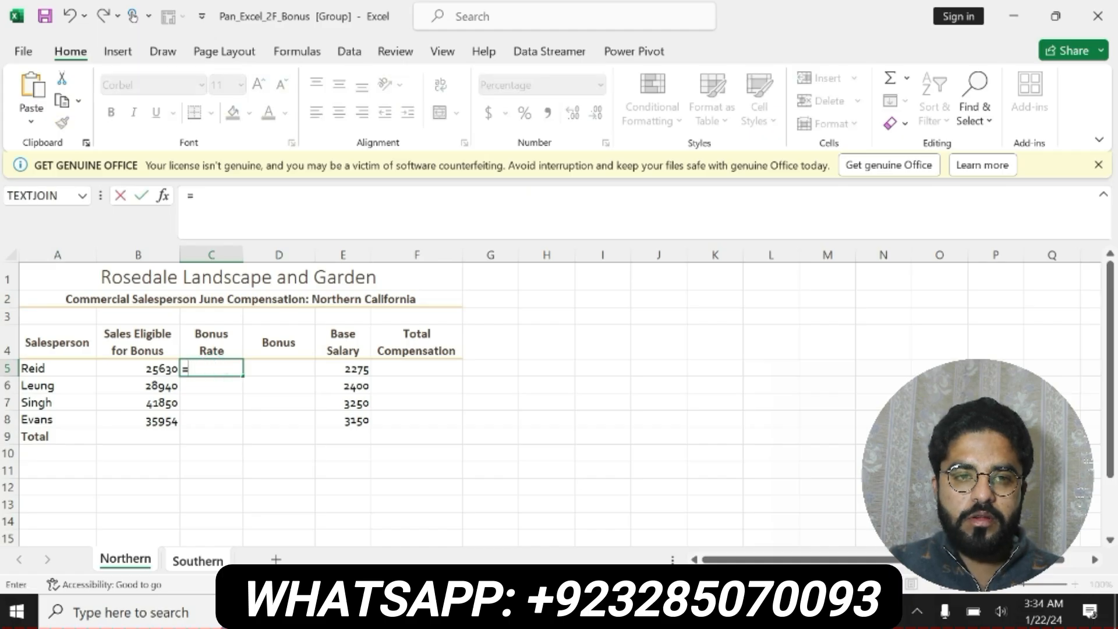
type("if")
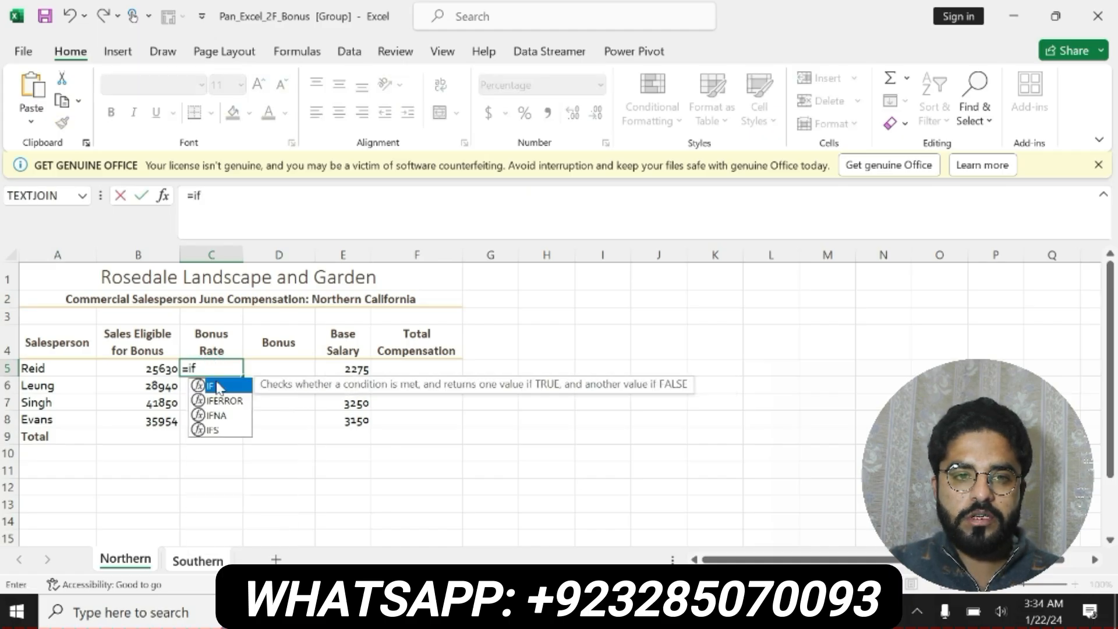
double_click(215, 386)
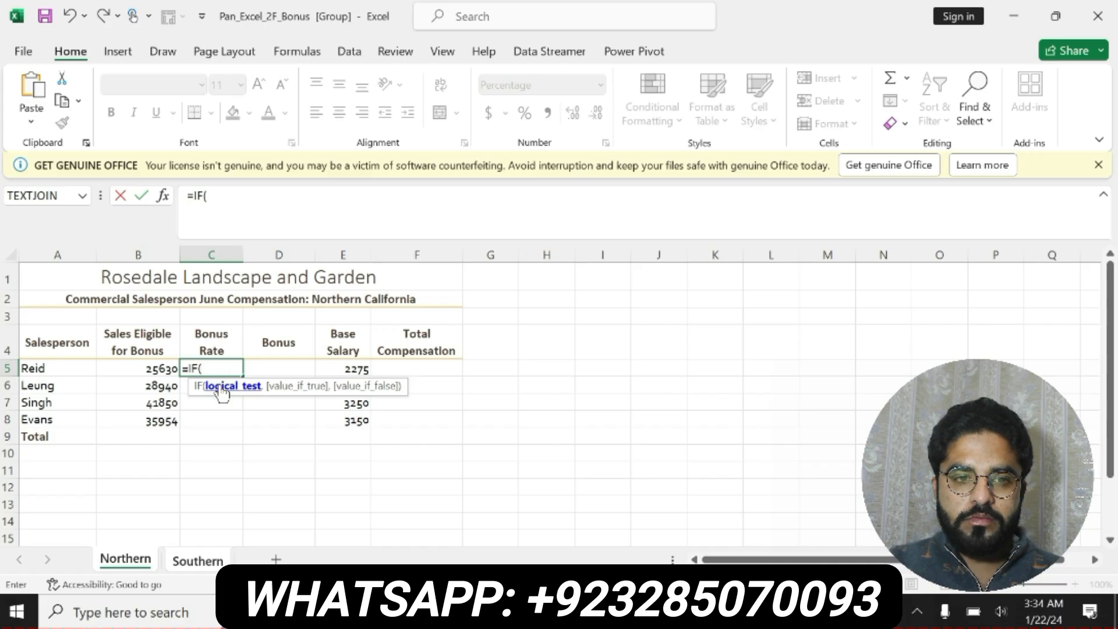
type("b5")
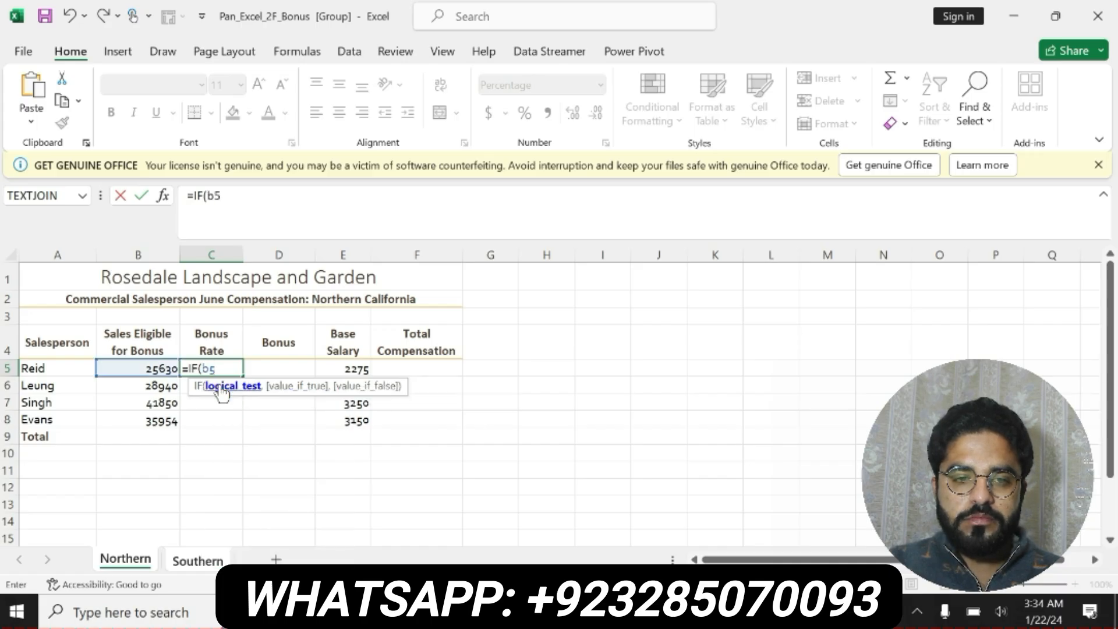
key("BackSpace")
key("BackSpace")
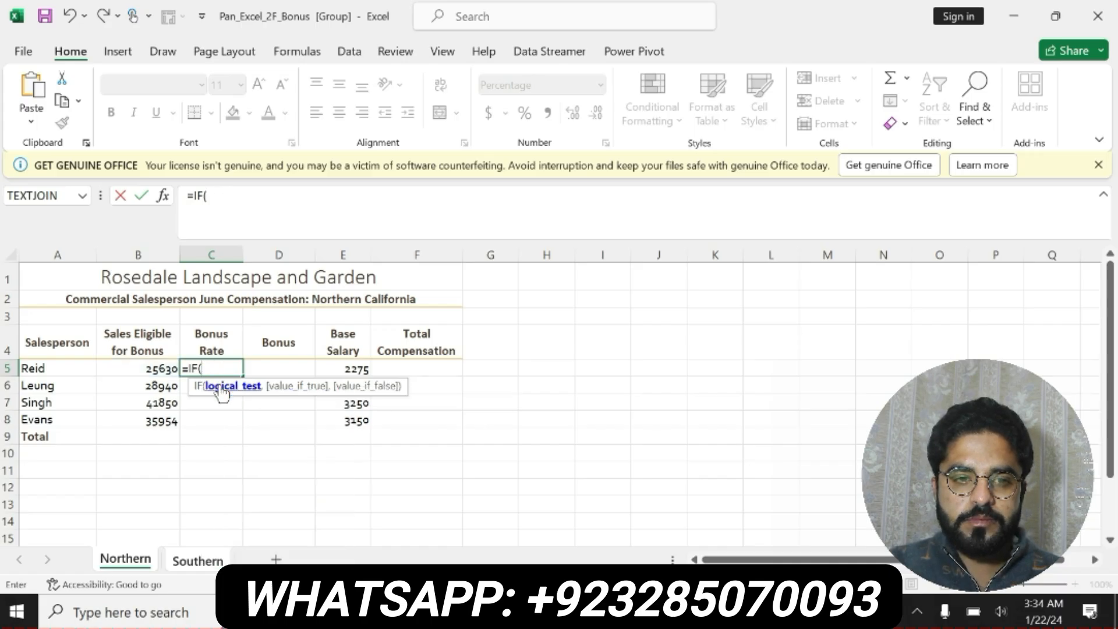
type("B5>")
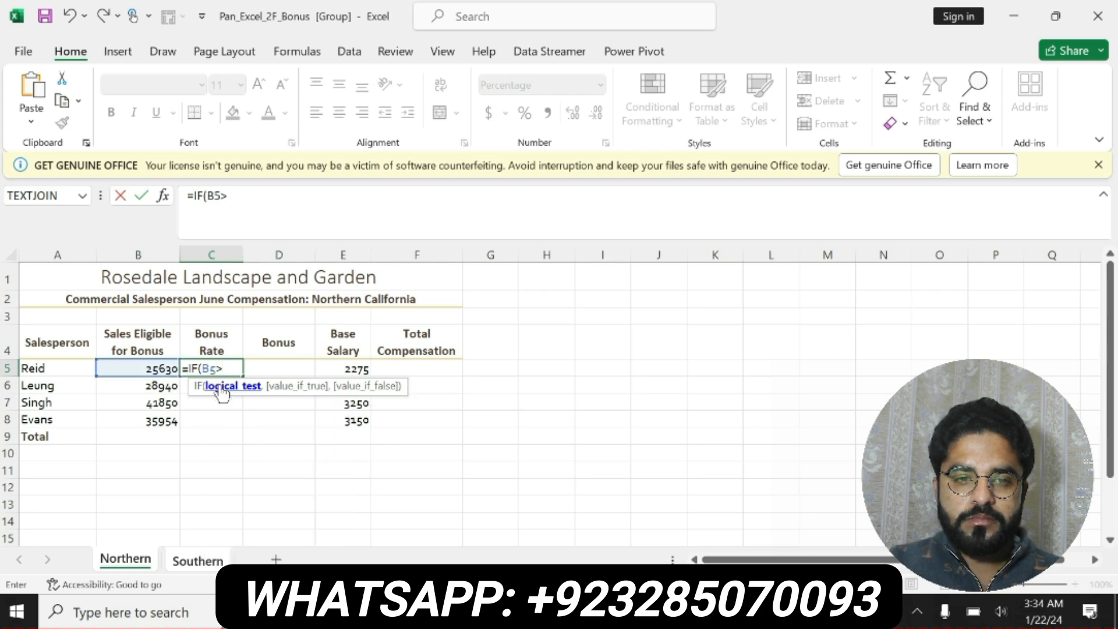
type("35000,")
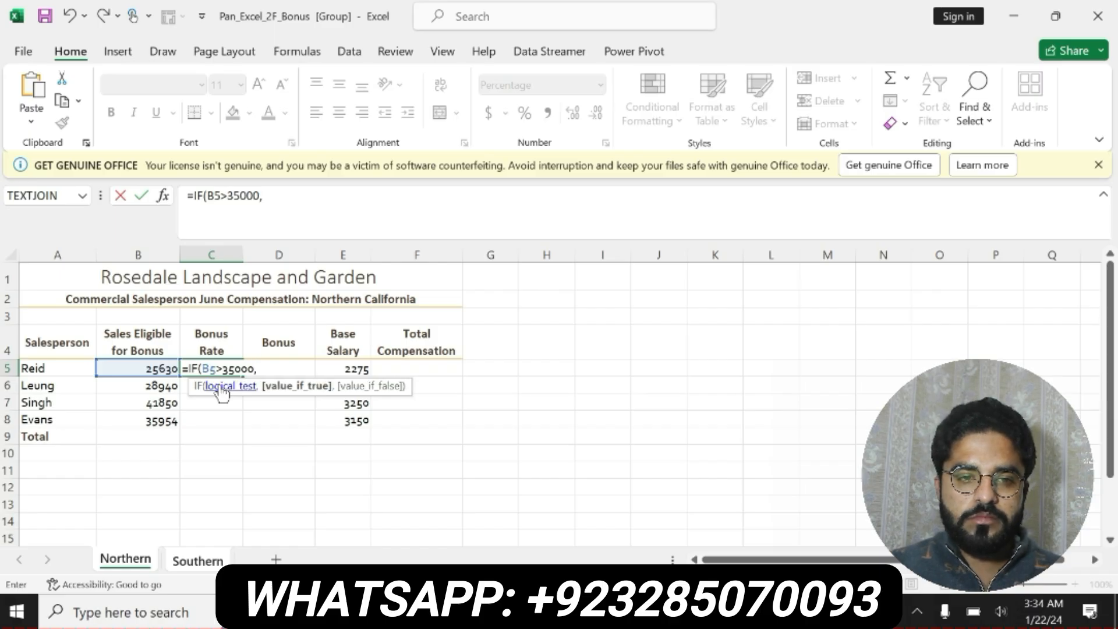
type(",")
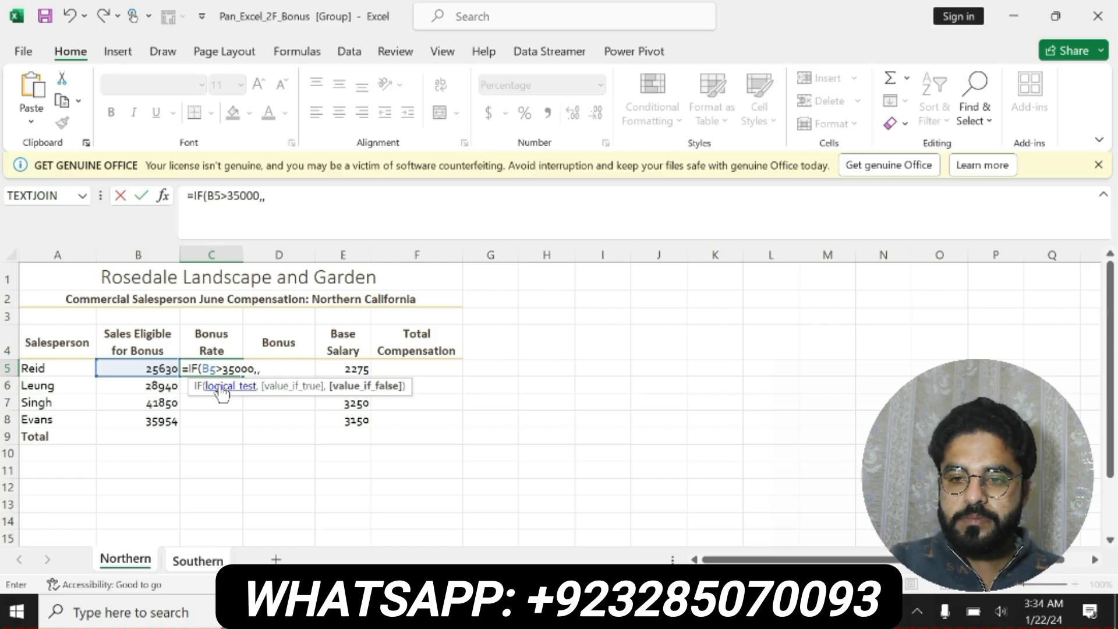
type("\"5%")
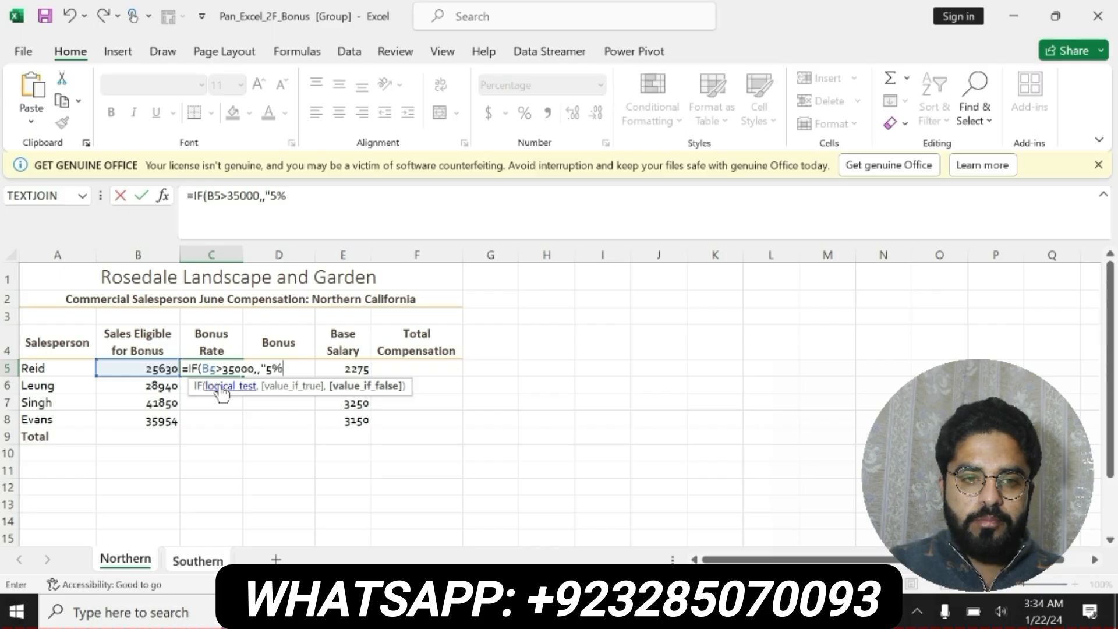
type("\".")
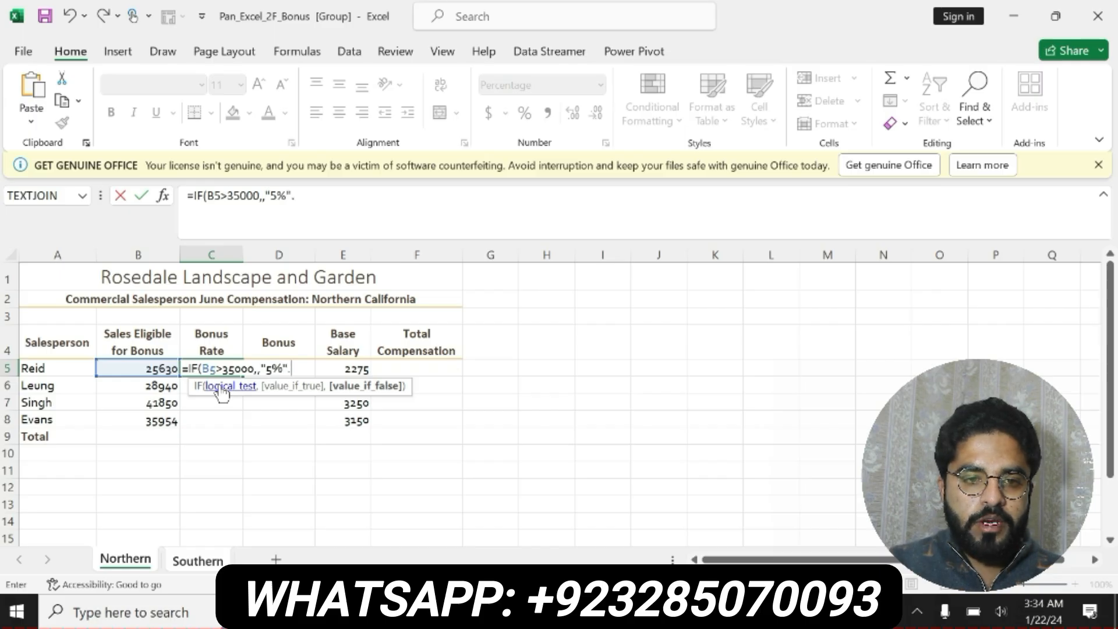
Extend the C5 formula after "5%" with a comma and the nested test IF(B5>25000,"4%", for the second bonus rate
type("IG")
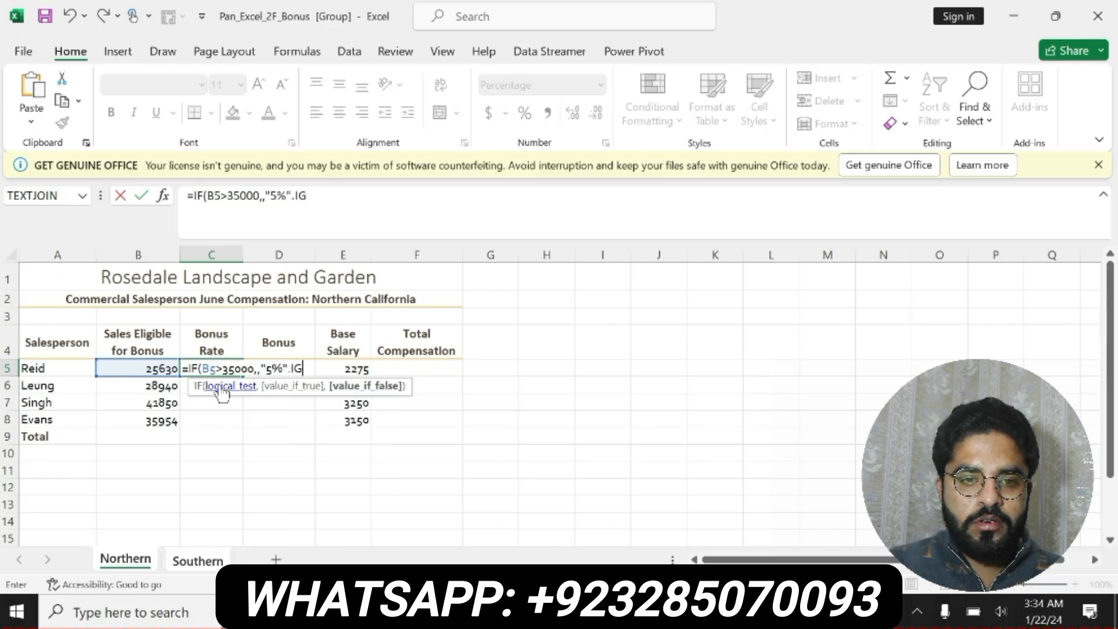
key("BackSpace")
type("F")
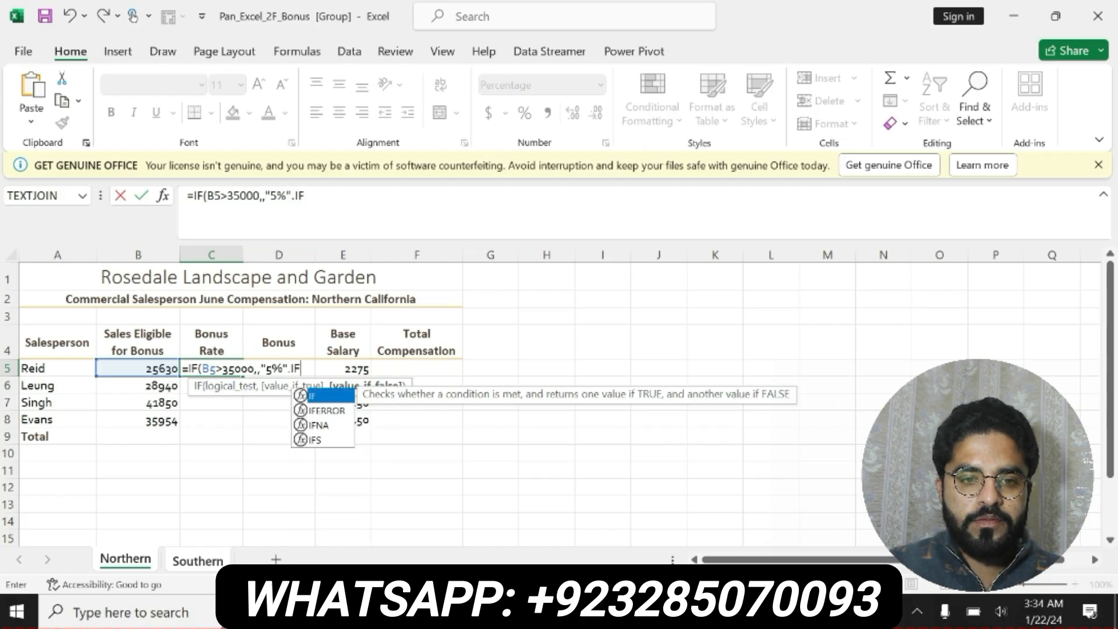
key("BackSpace")
key("BackSpace")
key("BackSpace")
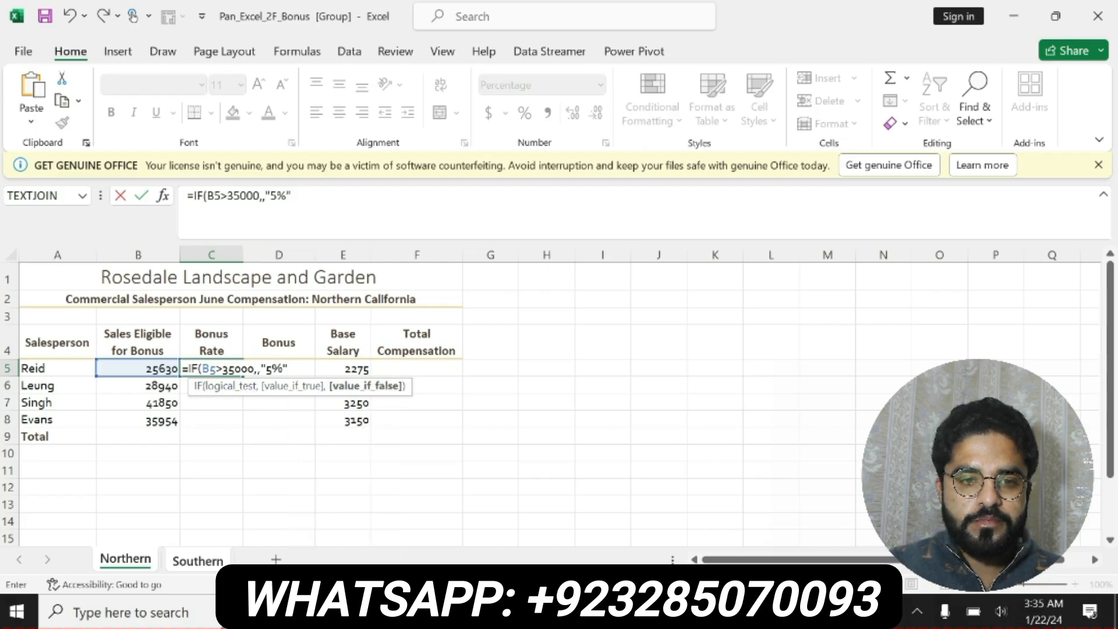
type(",")
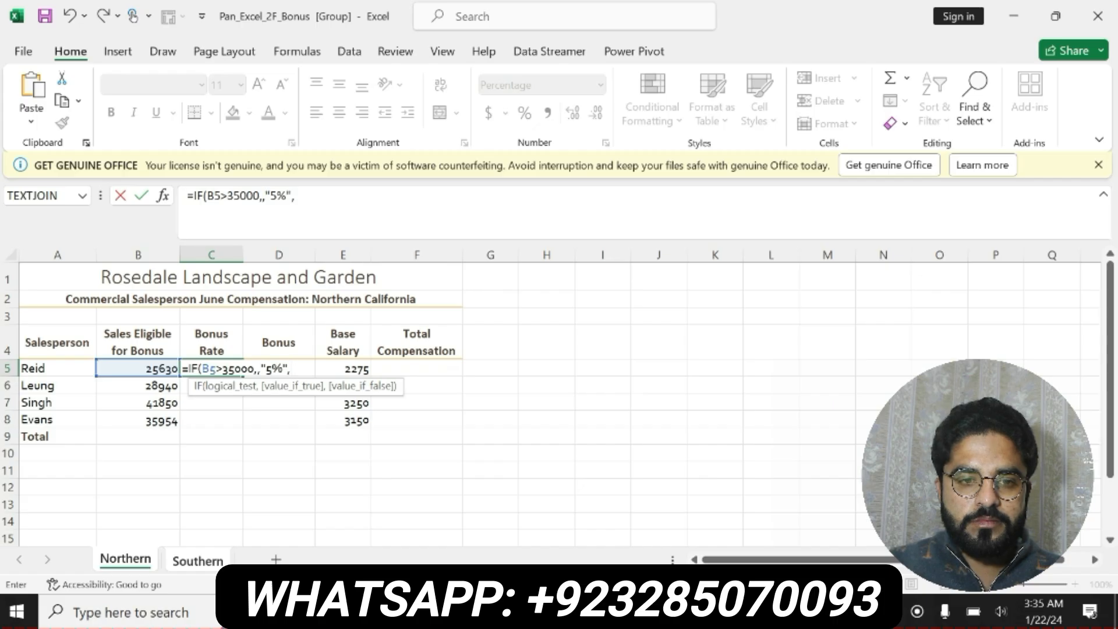
type("IF")
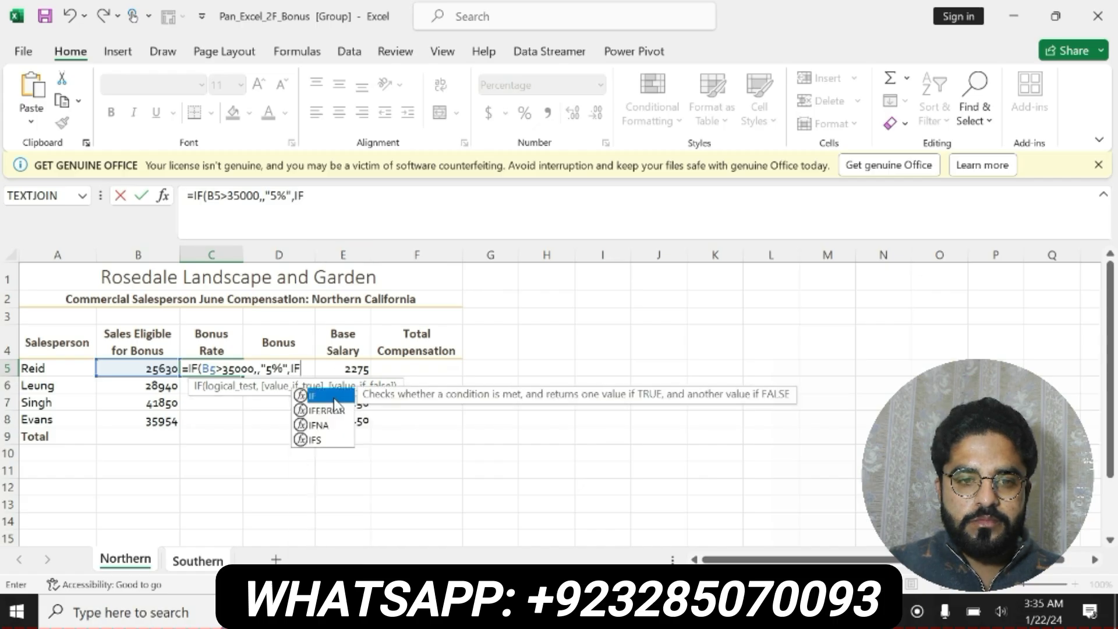
double_click(334, 397)
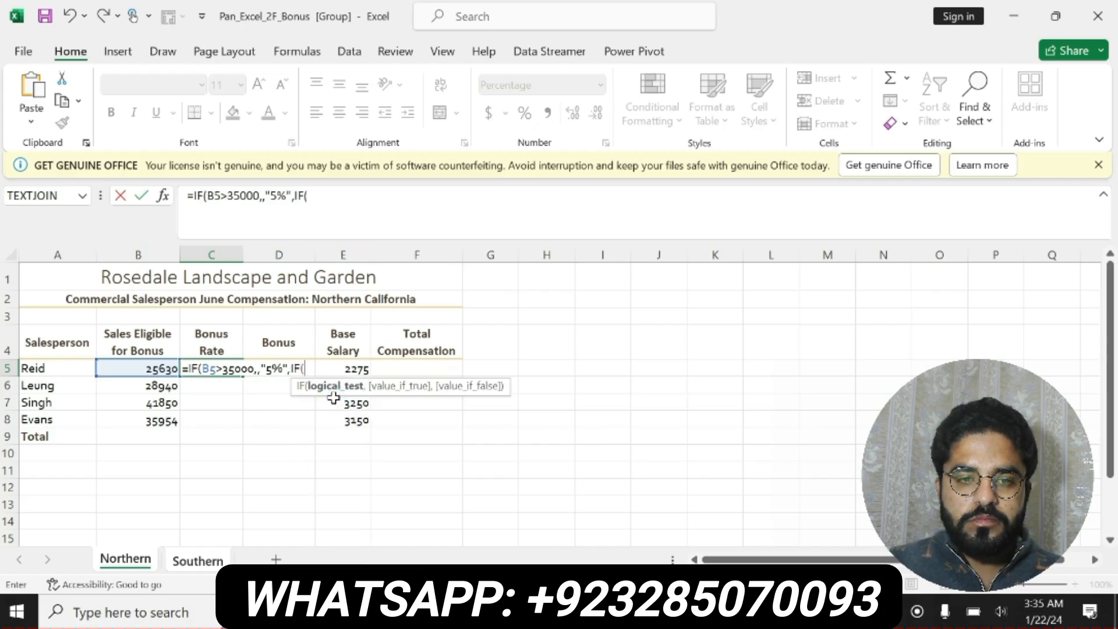
type("B")
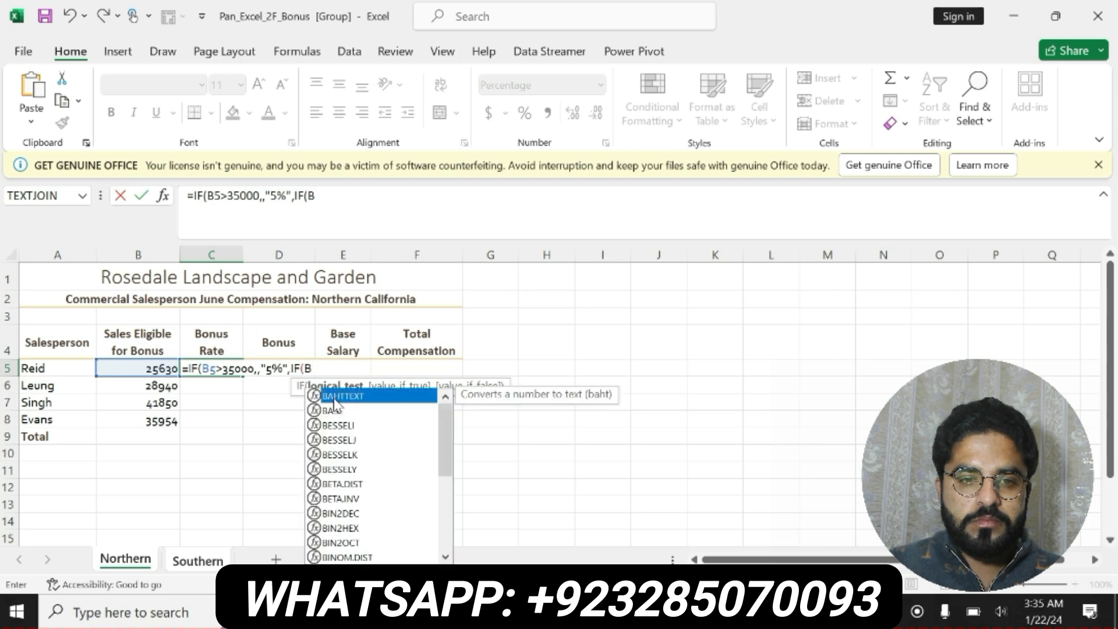
type("5>")
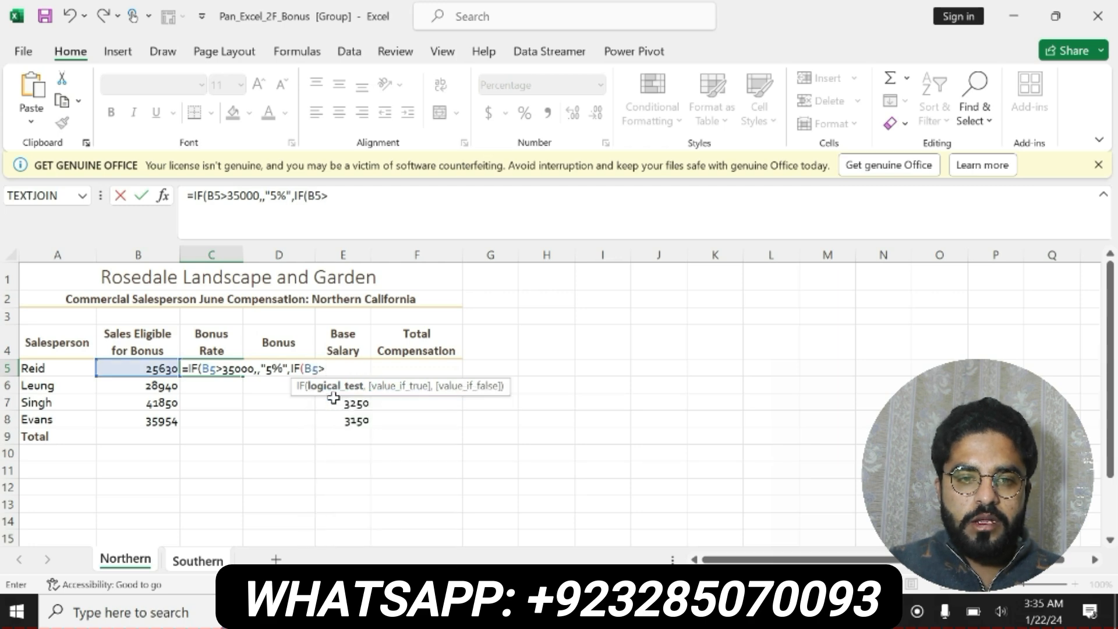
type("2 5000")
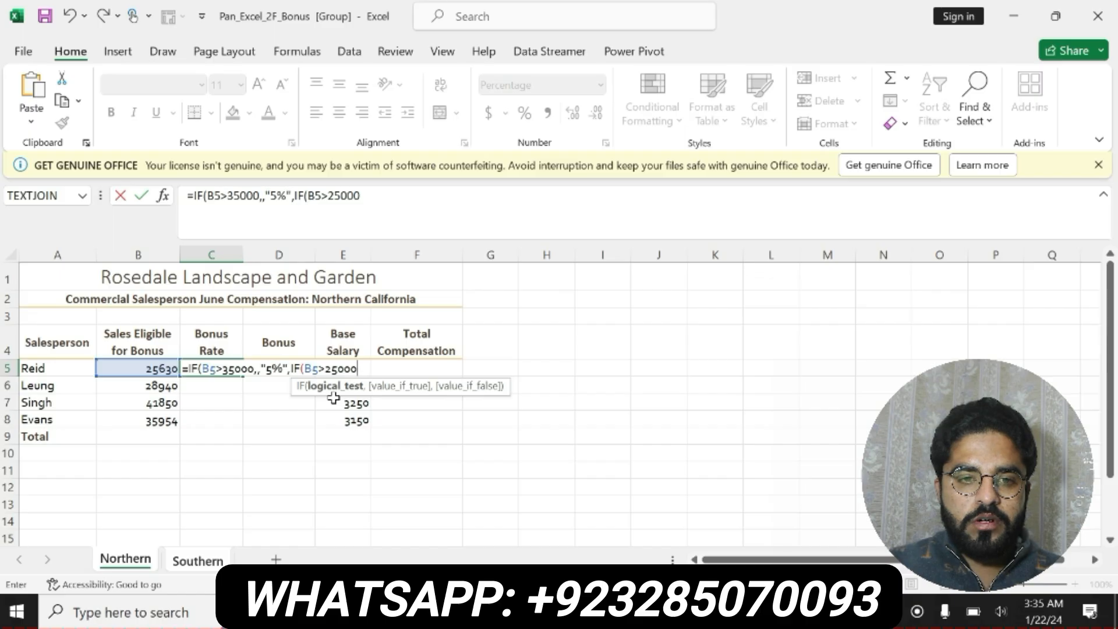
type(",\"")
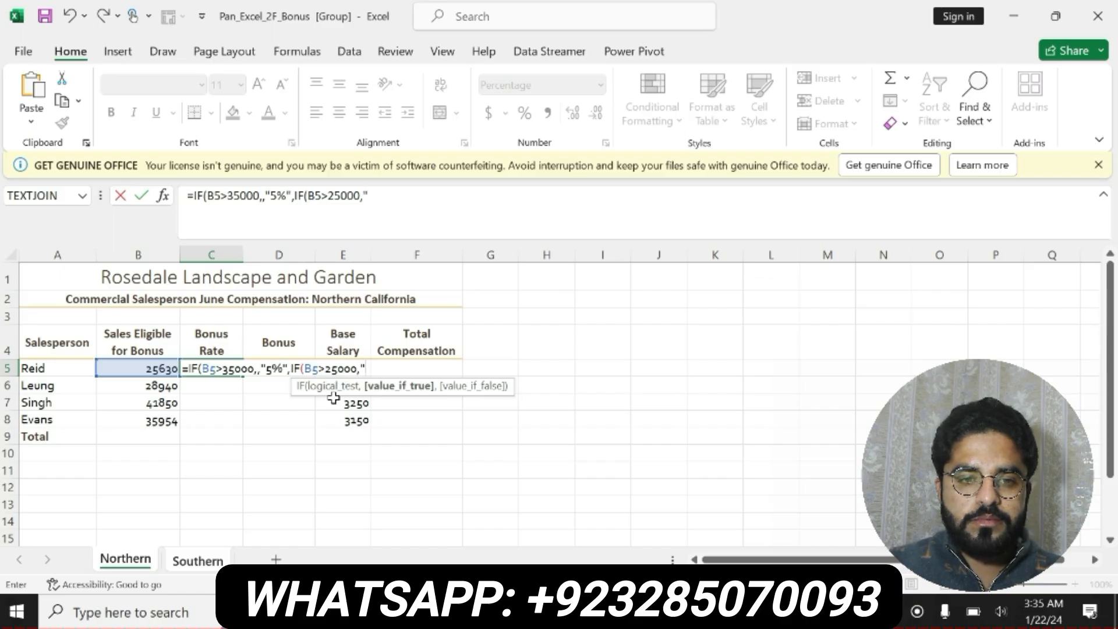
type("4%\",")
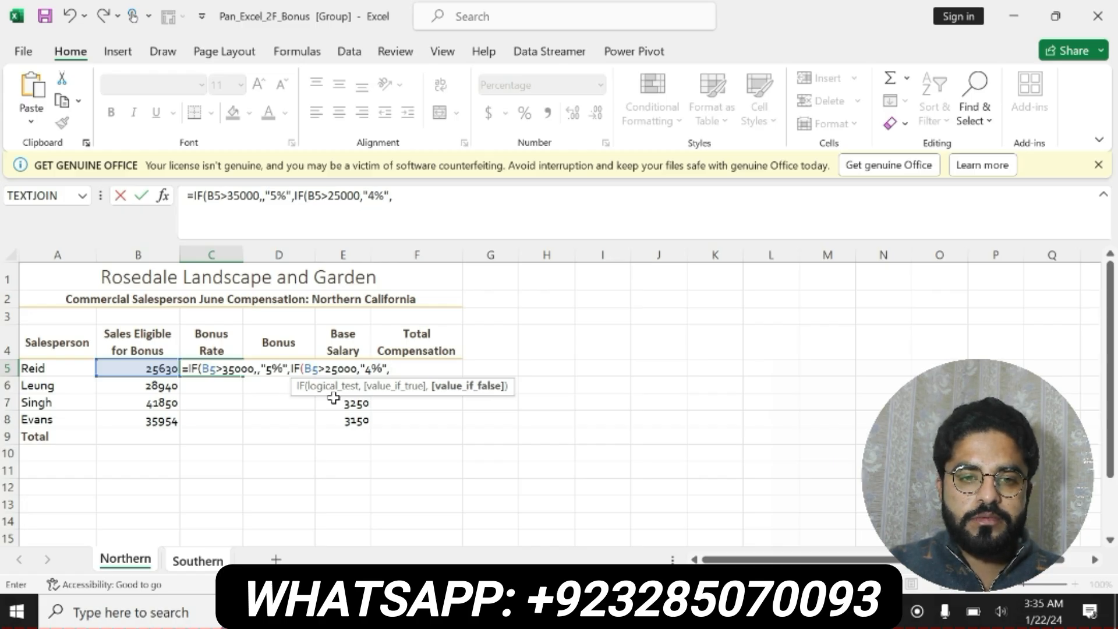
Start a third nested IF in the C5 formula with B5< and recheck the step 4 bonus rules in Word
type("IF")
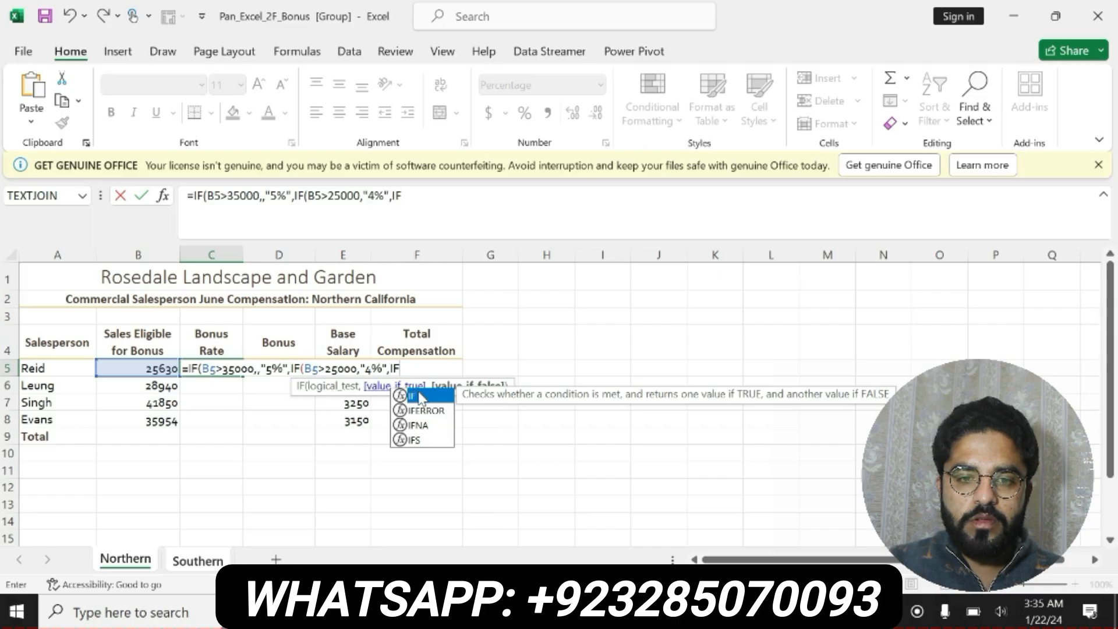
double_click(418, 397)
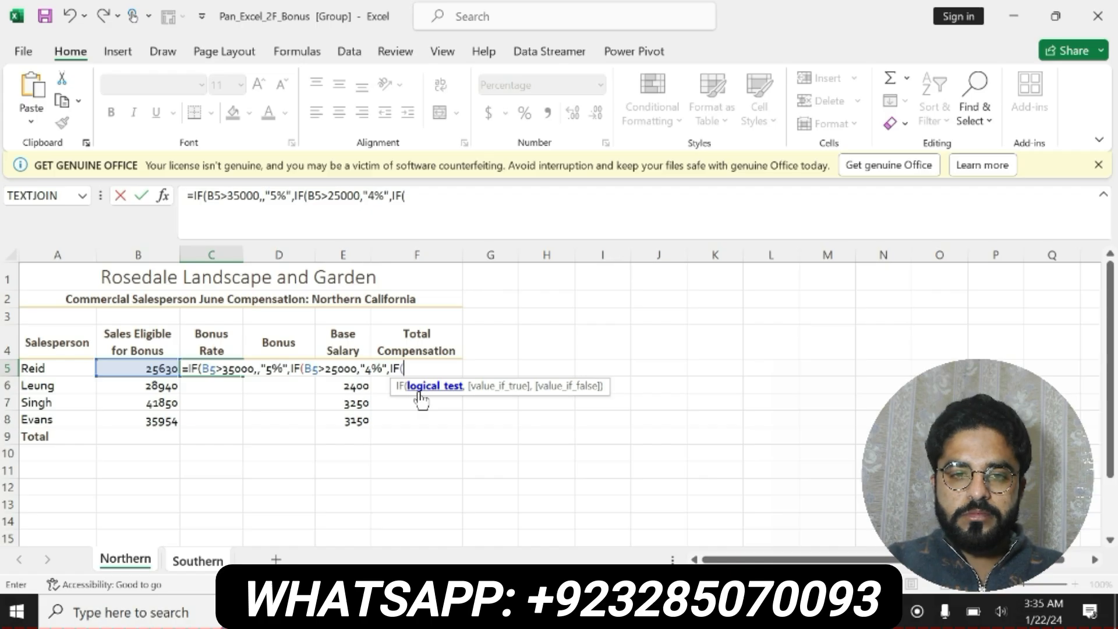
type("B5")
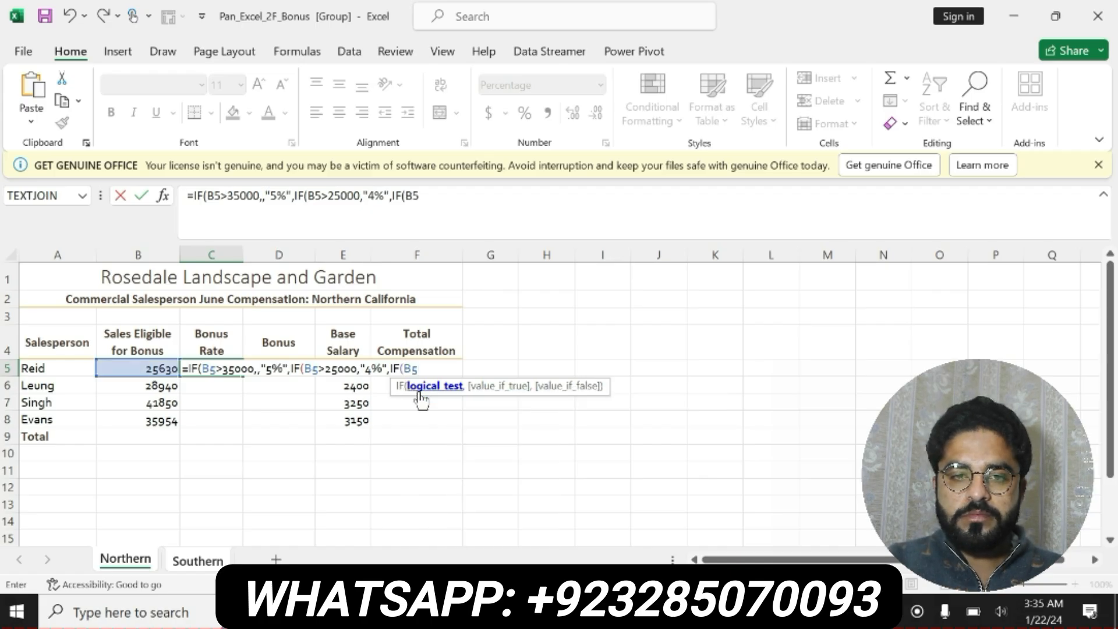
type("<")
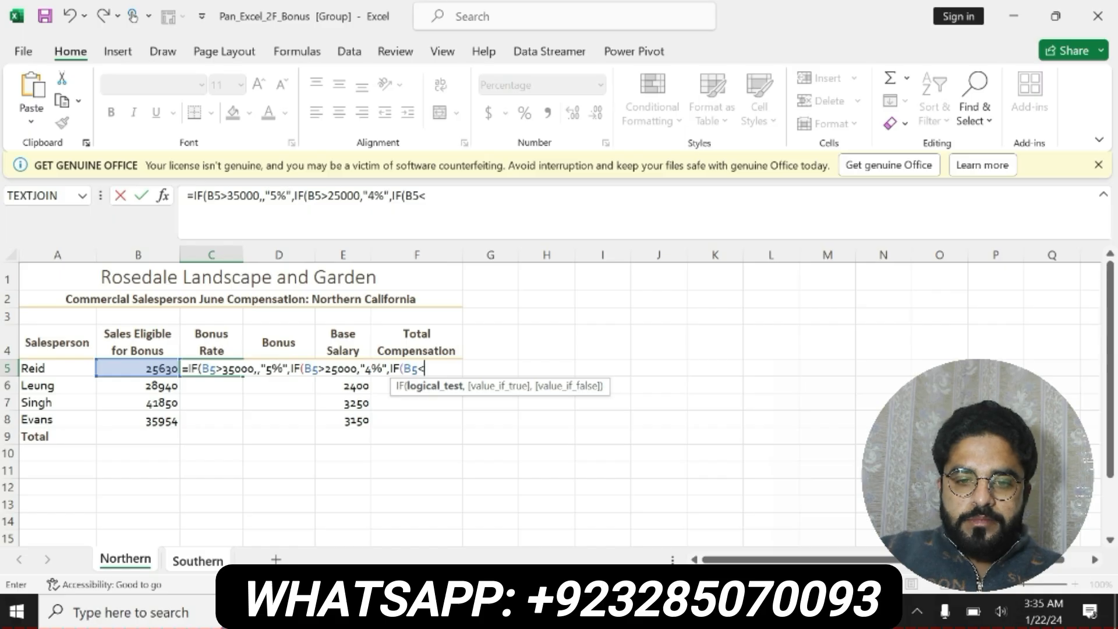
key("alt+Tab")
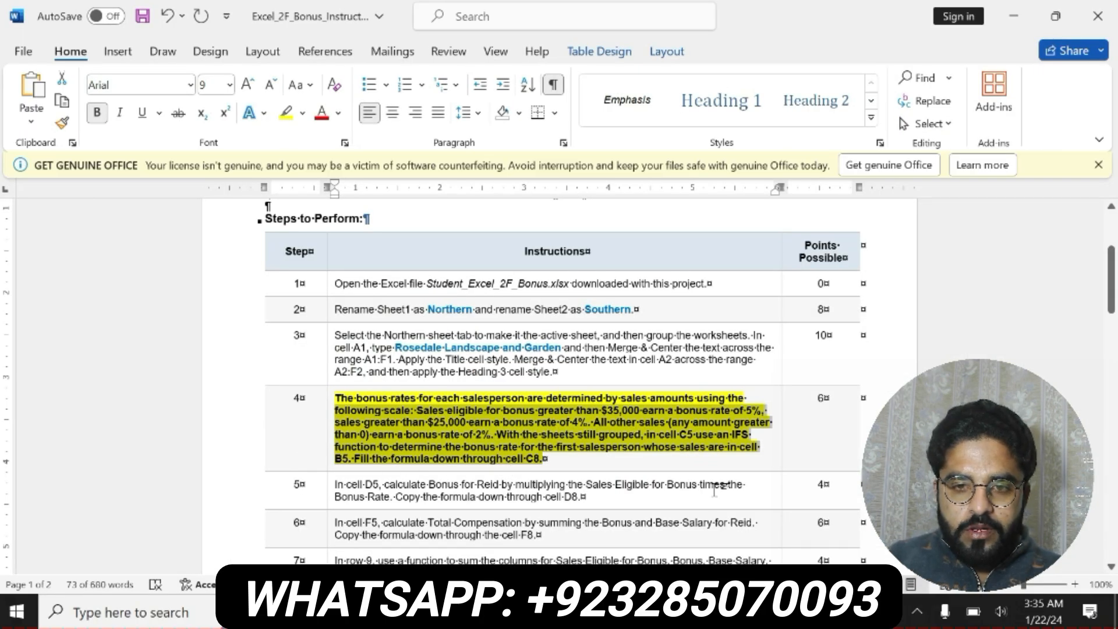
Return to Excel, complete the third test with 25000,"2%", close all three parentheses, and try to enter the C5 formula
key("alt+Tab")
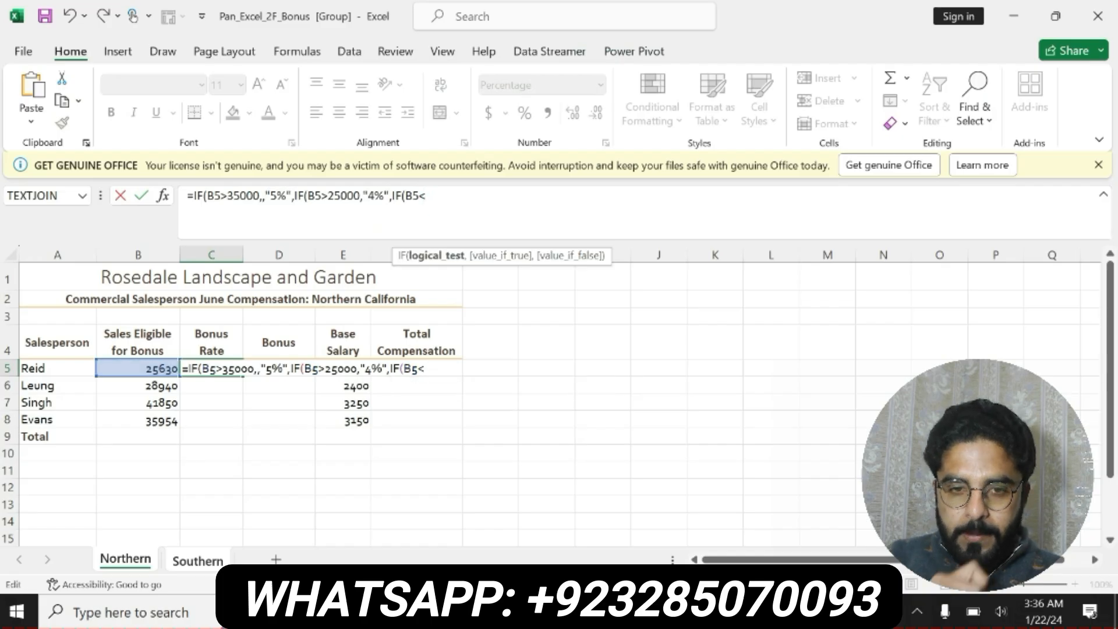
type("25000")
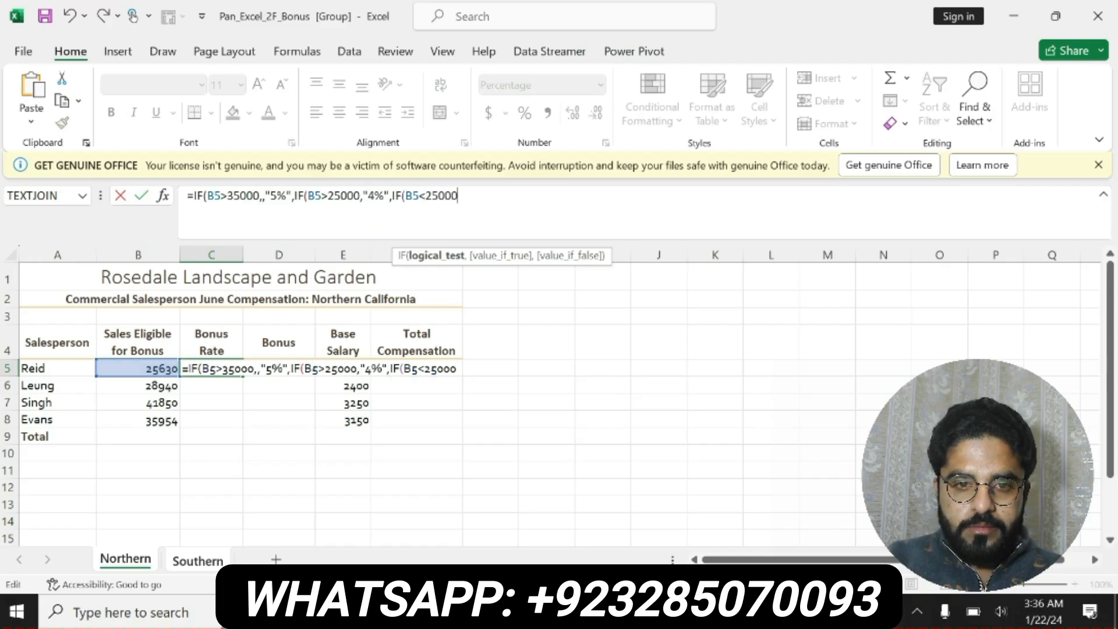
type(",\"")
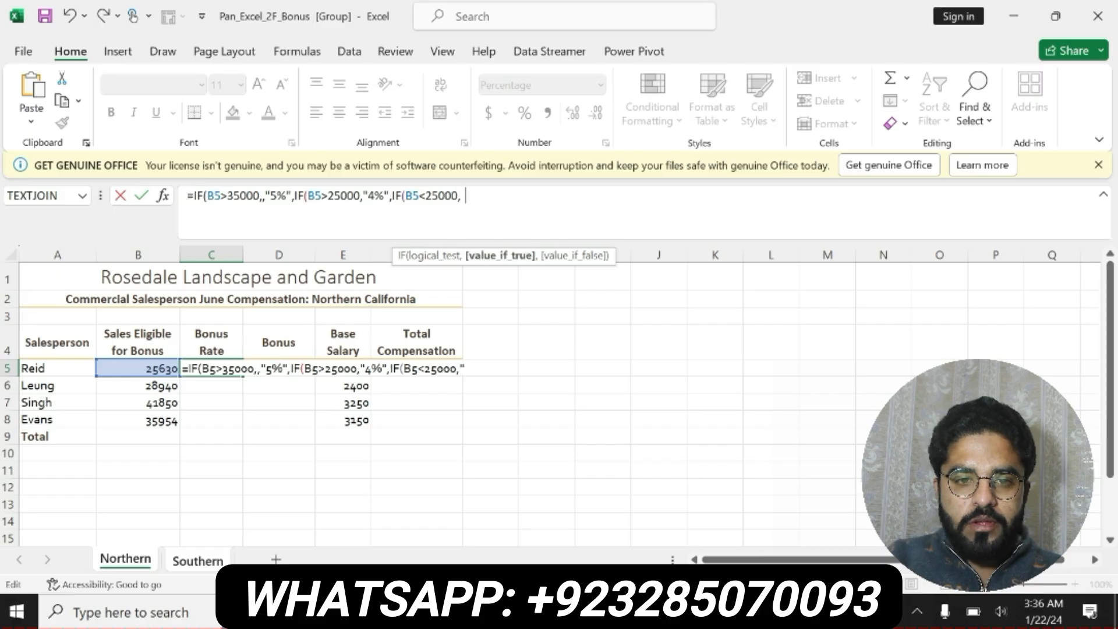
type("2%")
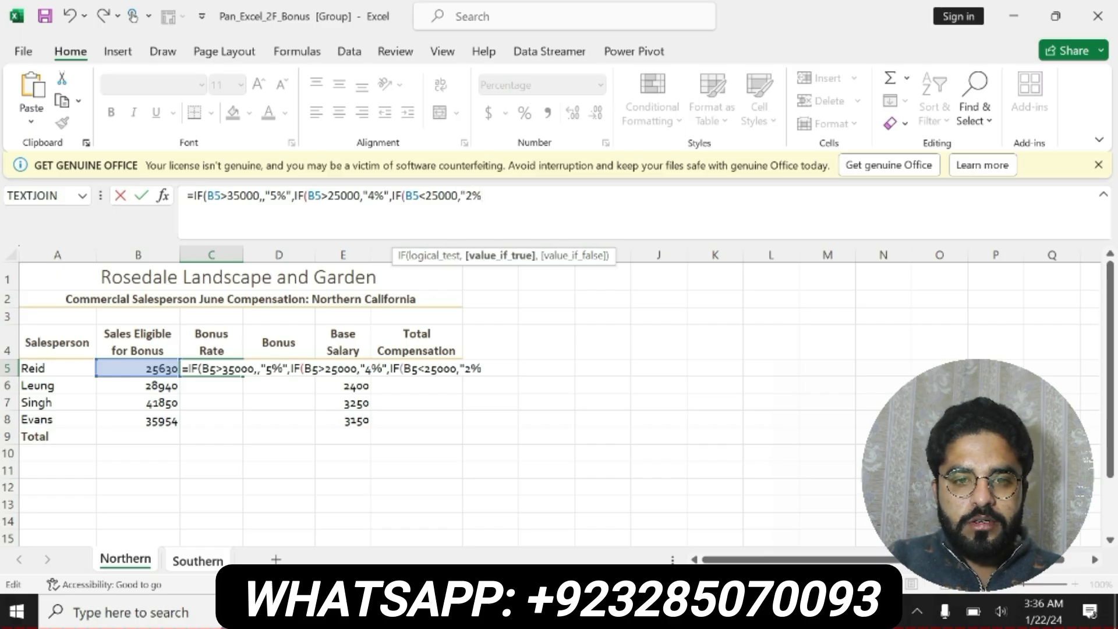
type("\"")
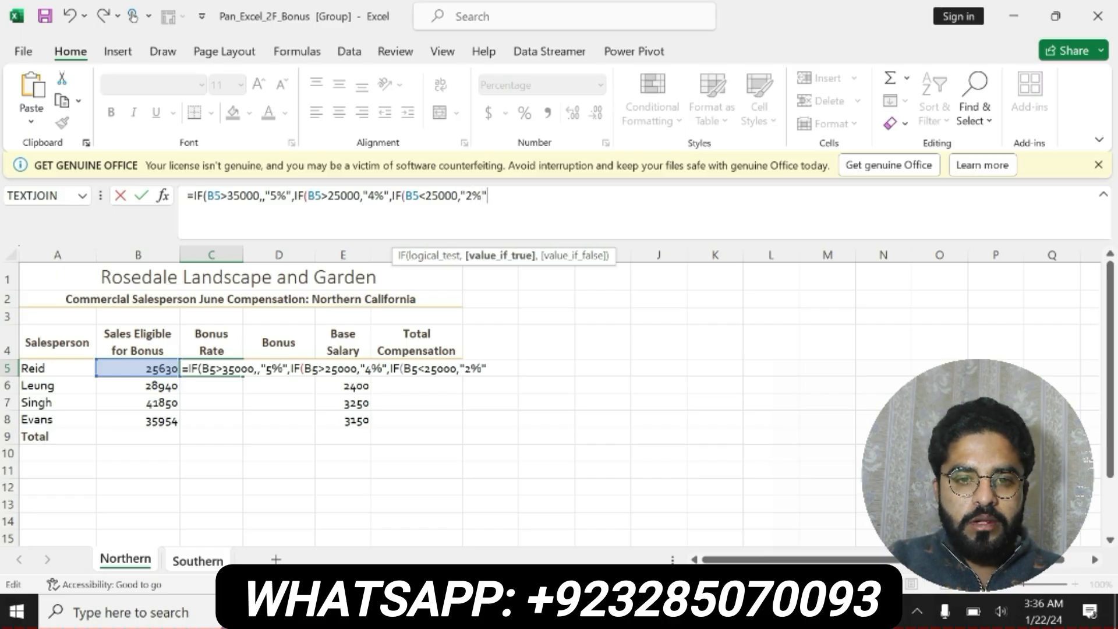
type(")")
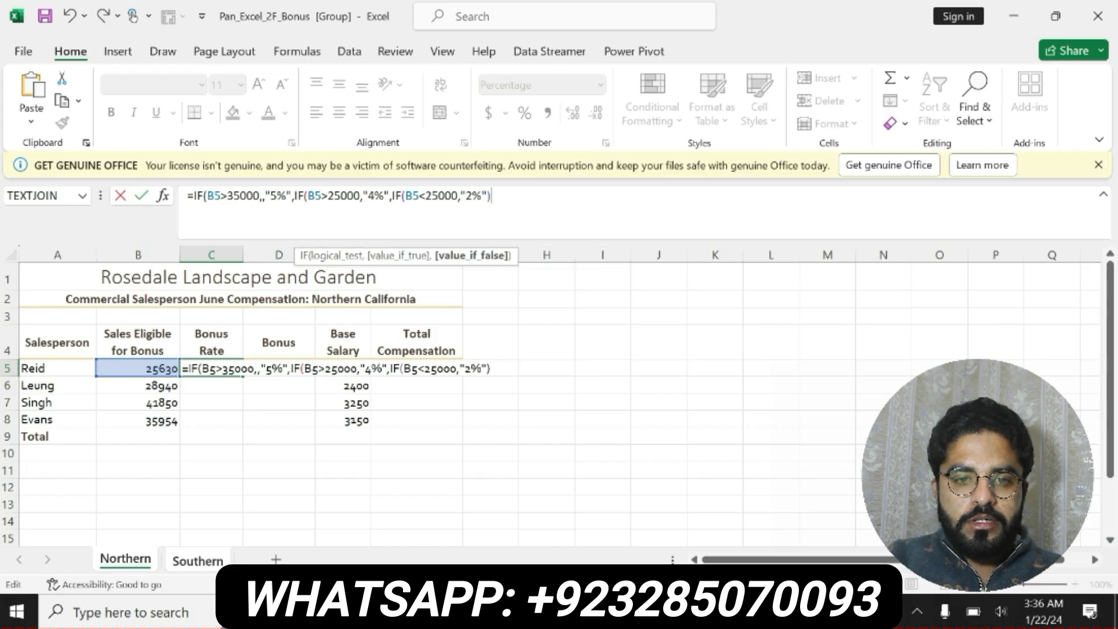
type("))")
key("Return")
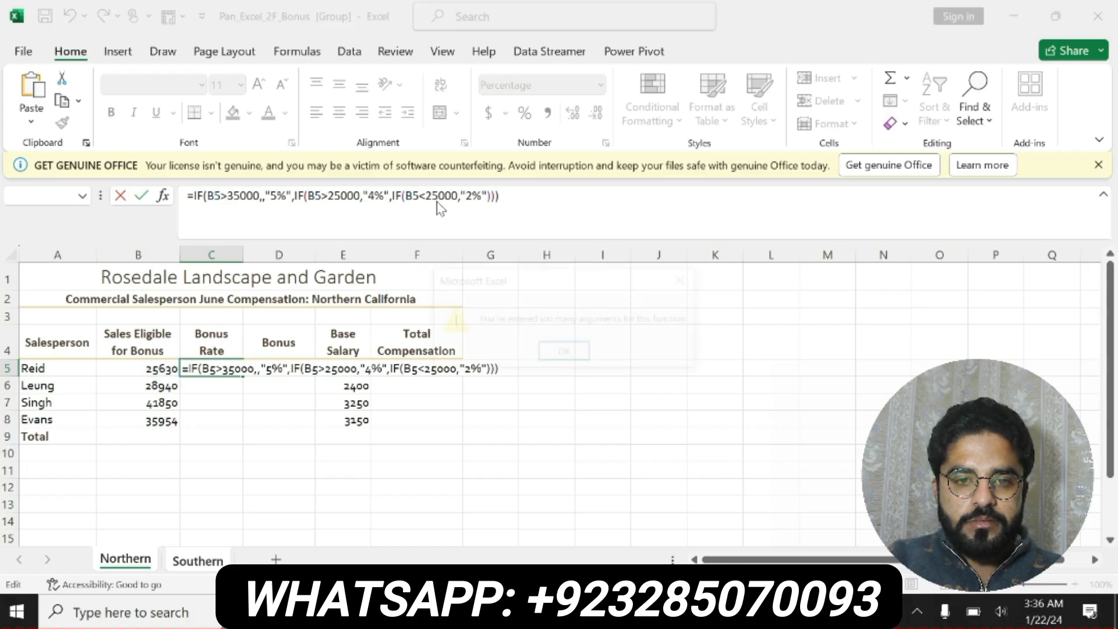
Try to enter the C5 formula with only one closing parenthesis, and restore all three closing parentheses
left_click(564, 352)
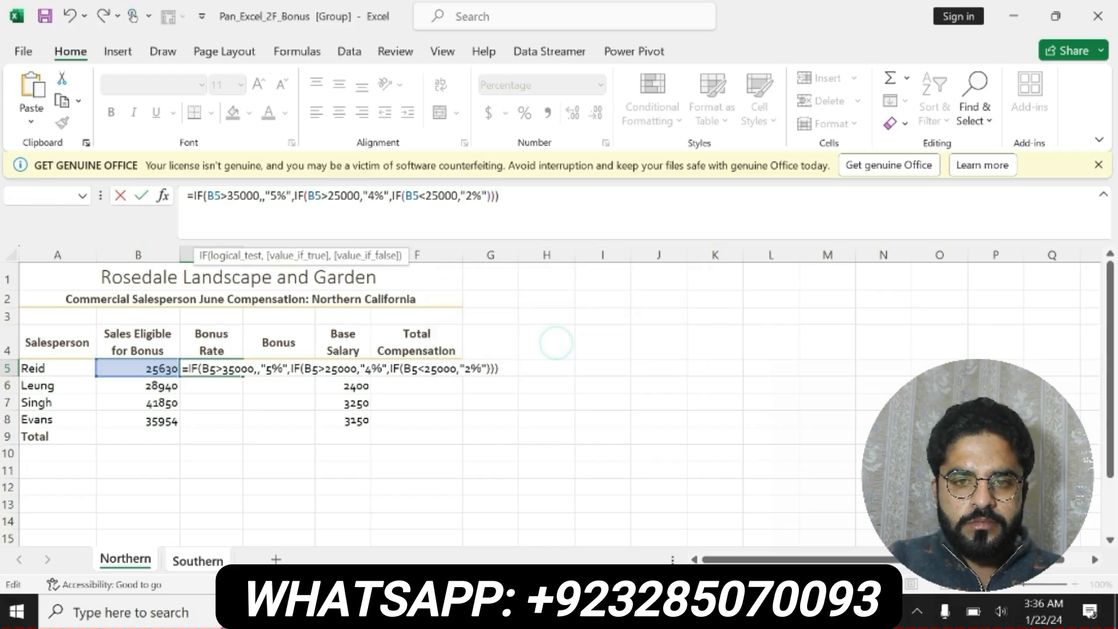
key("BackSpace")
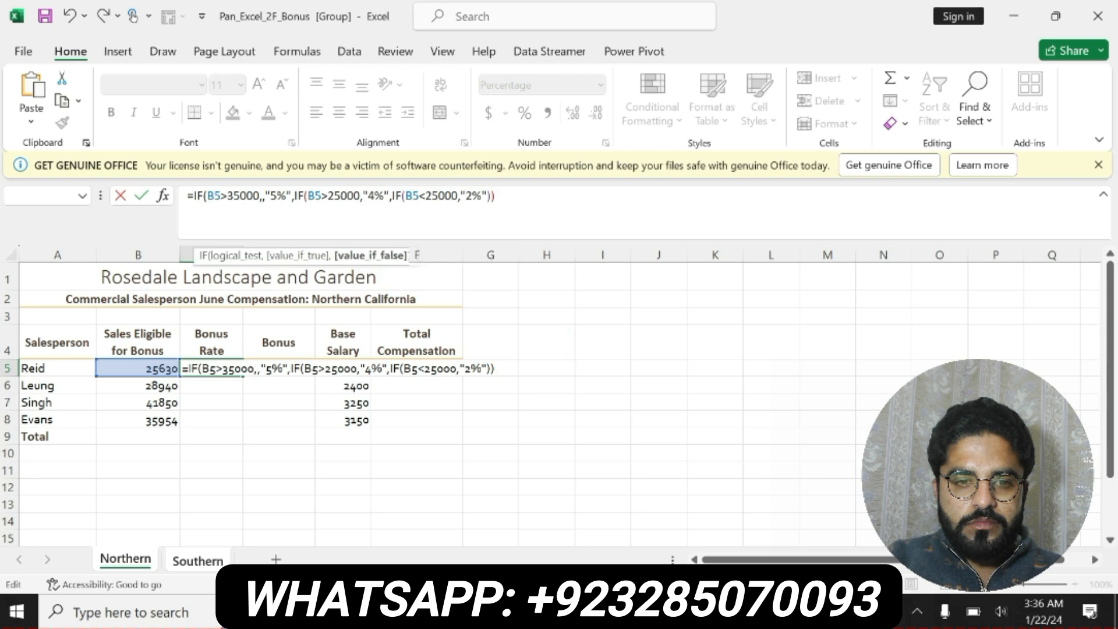
key("BackSpace")
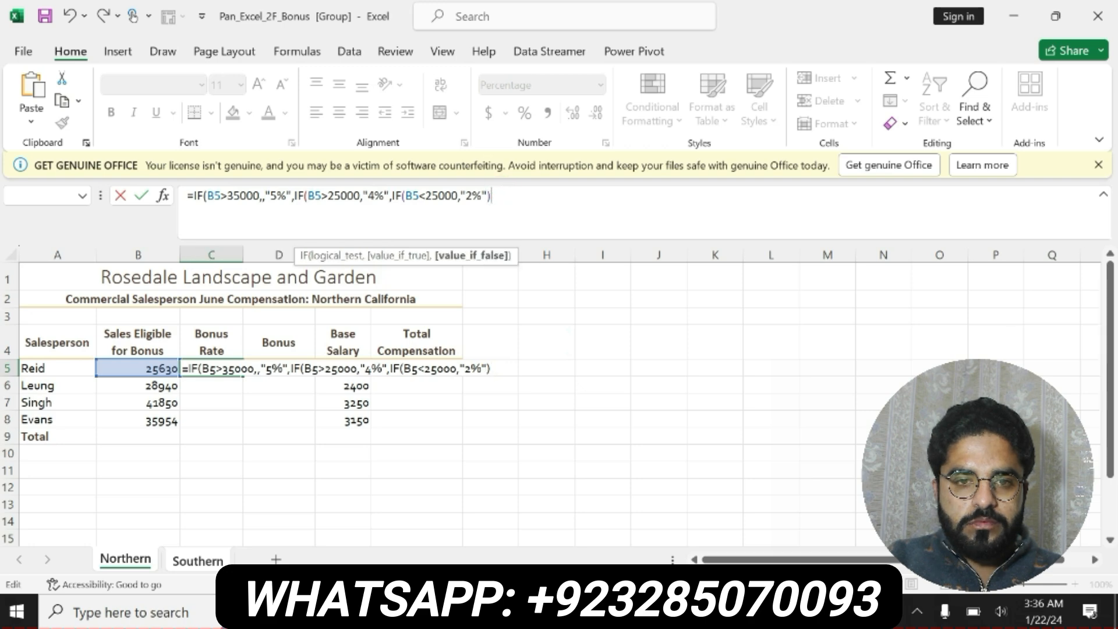
key("Return")
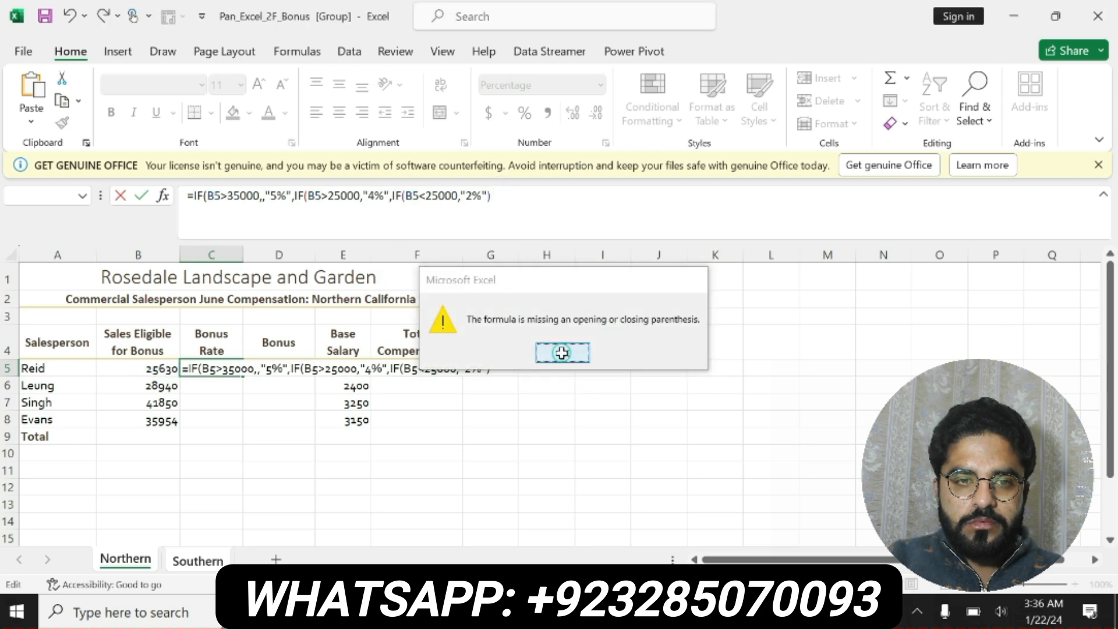
left_click(561, 353)
left_click(496, 195)
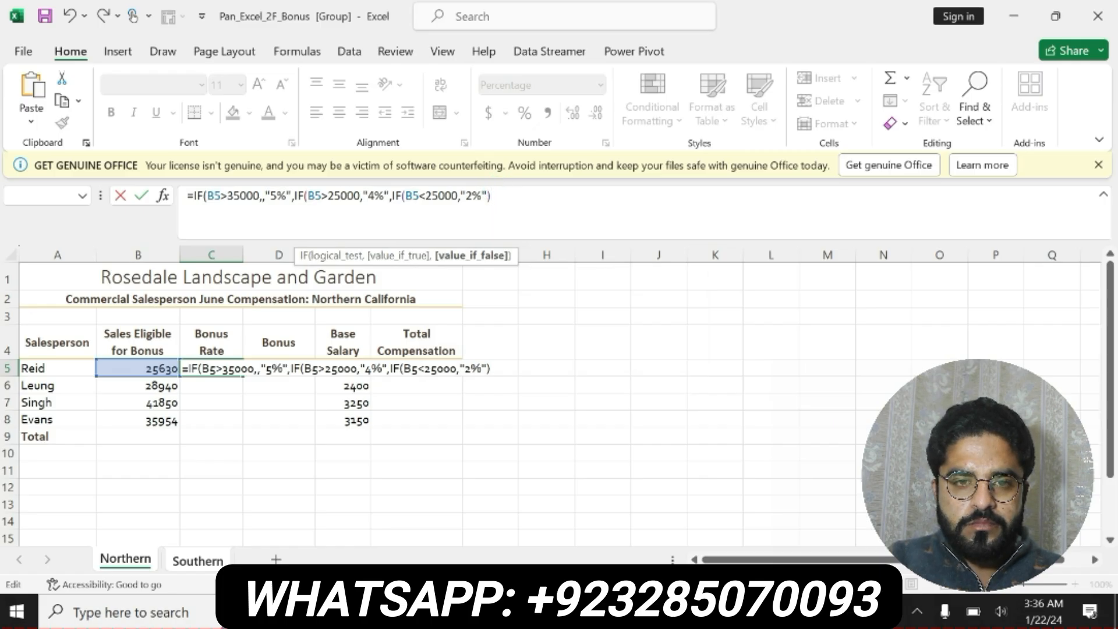
type(")")
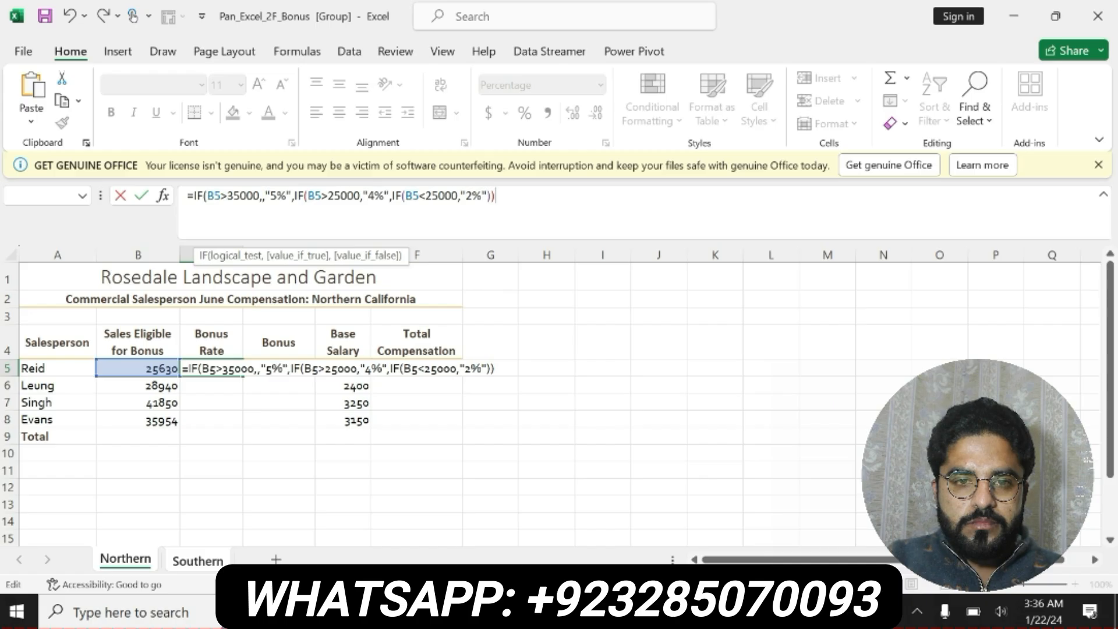
type(")")
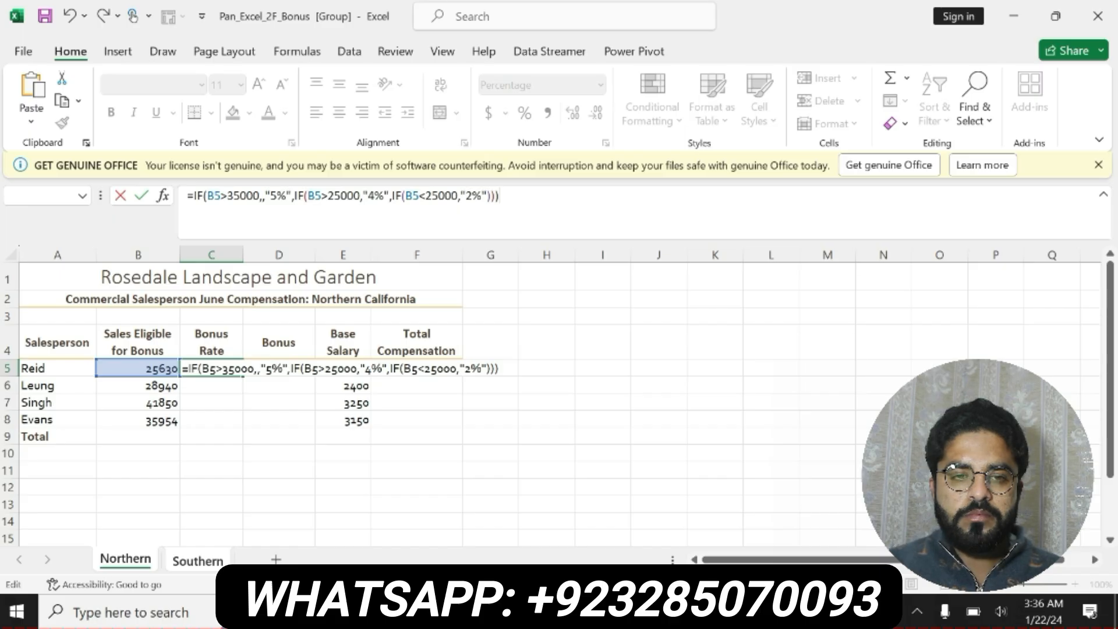
Remove the extra comma after 35000 and enter C5 as =IF(B5>35000,"5%",IF(B5>25000,"4%",IF(B5<25000,"2%")))
left_click(262, 196)
key("BackSpace")
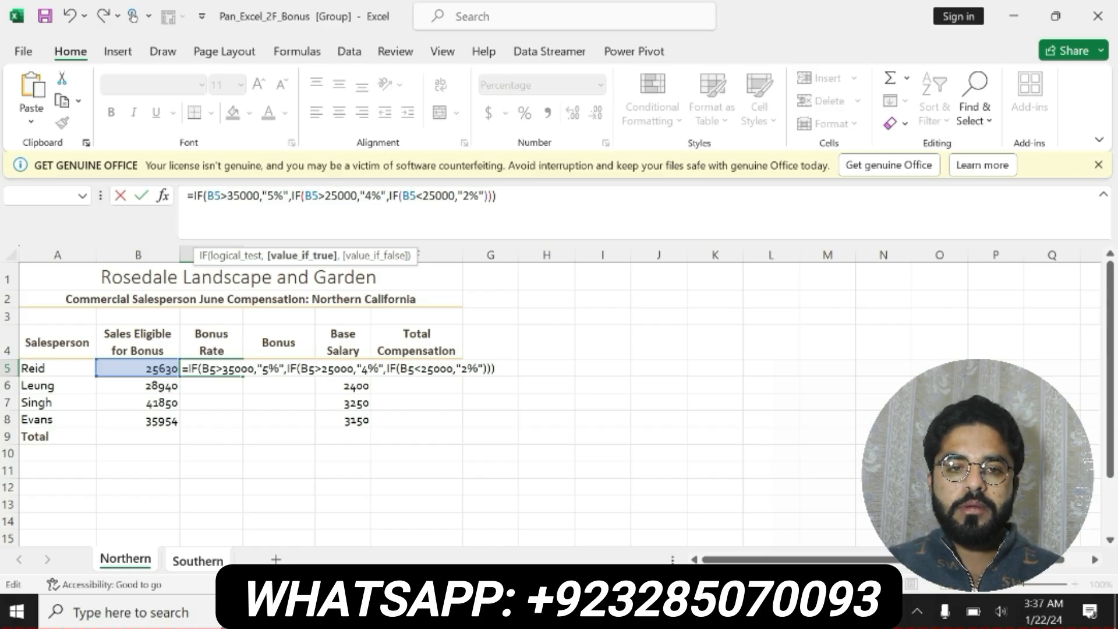
key("ctrl+Return")
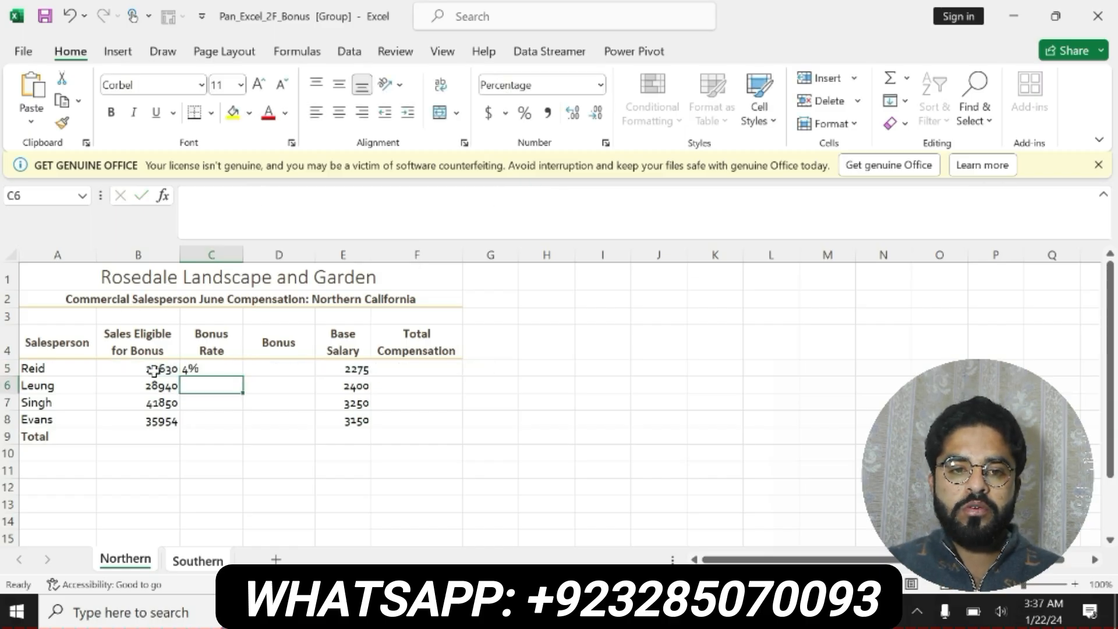
Review the complete nested IF formula in C5 and leave it as entered
left_click(198, 369)
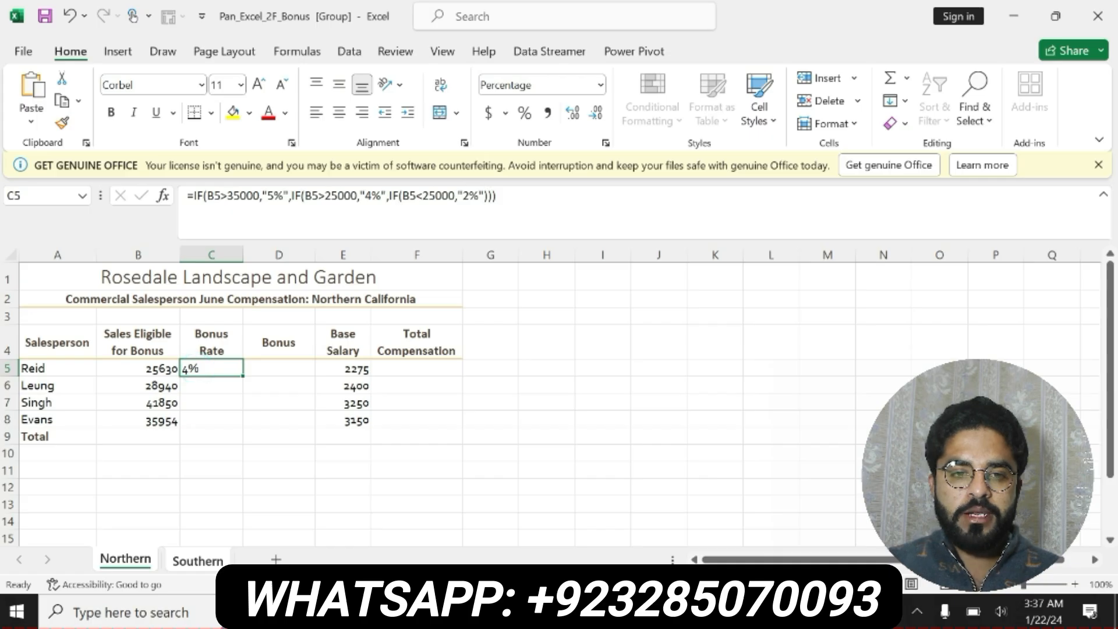
left_click_drag(506, 200, 187, 198)
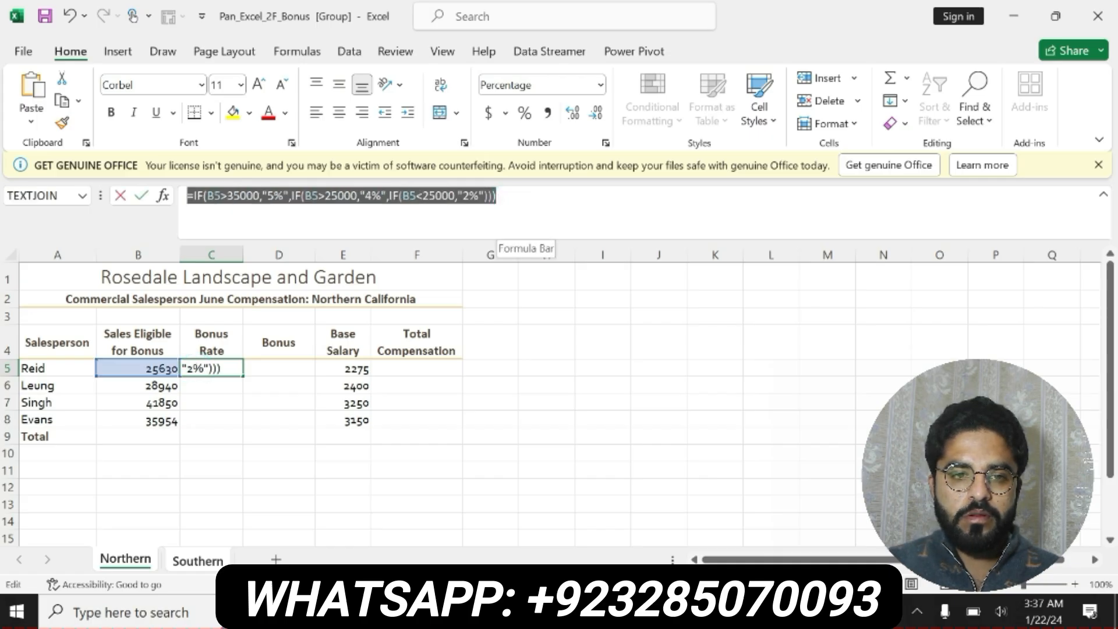
left_click(503, 196)
key("Return")
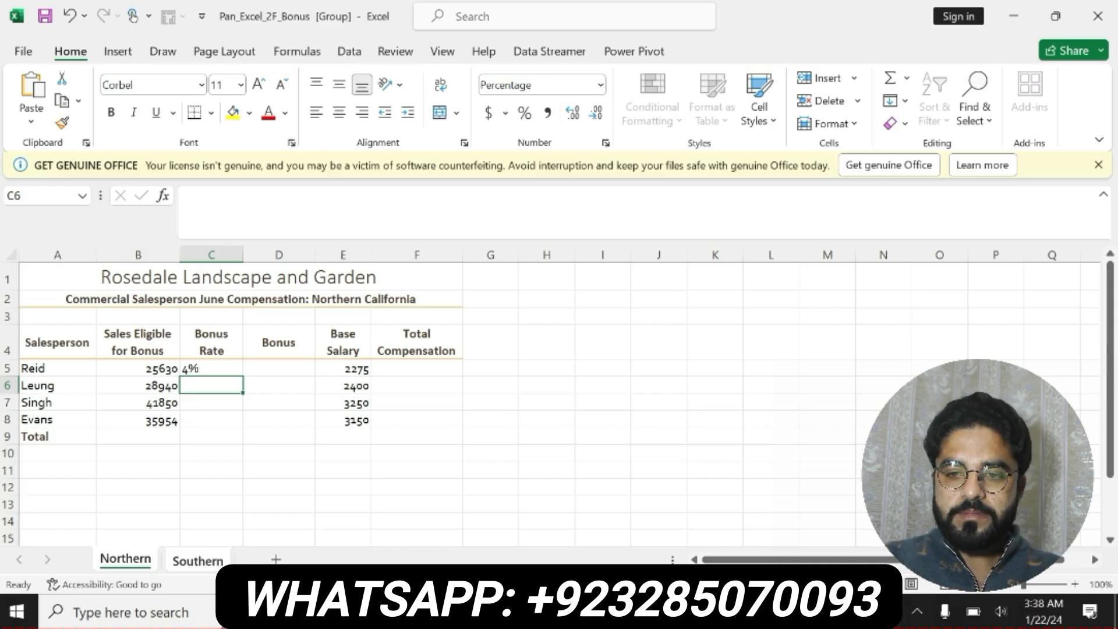
Check step 4's fill instruction in Word, and fill the C5 bonus rate formula down through C8 in Excel
left_click(222, 370)
left_click(711, 610)
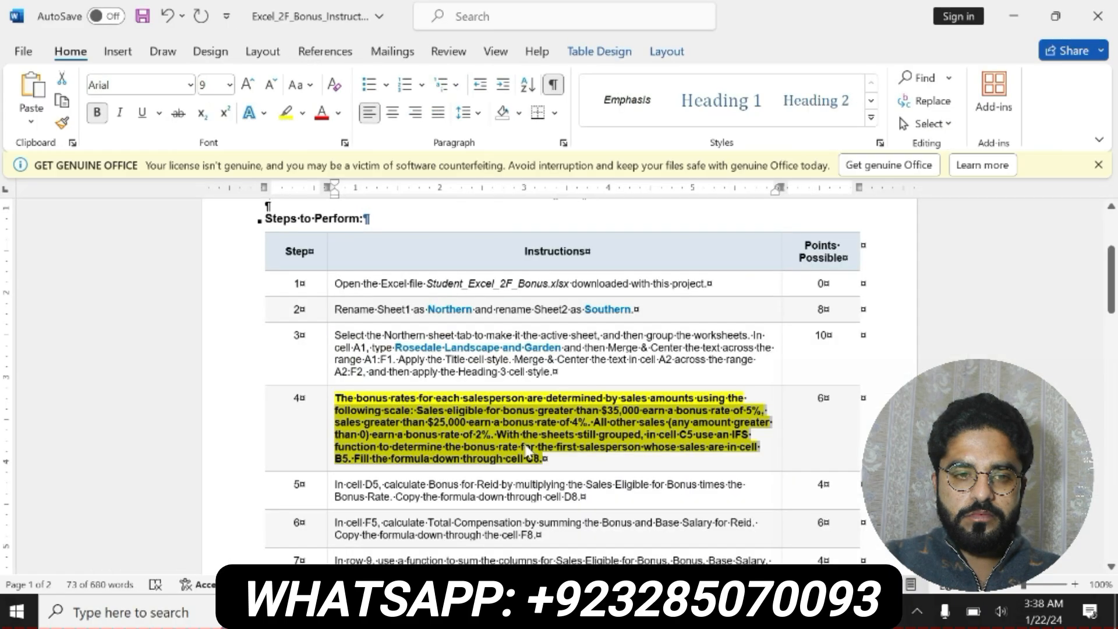
left_click(566, 431)
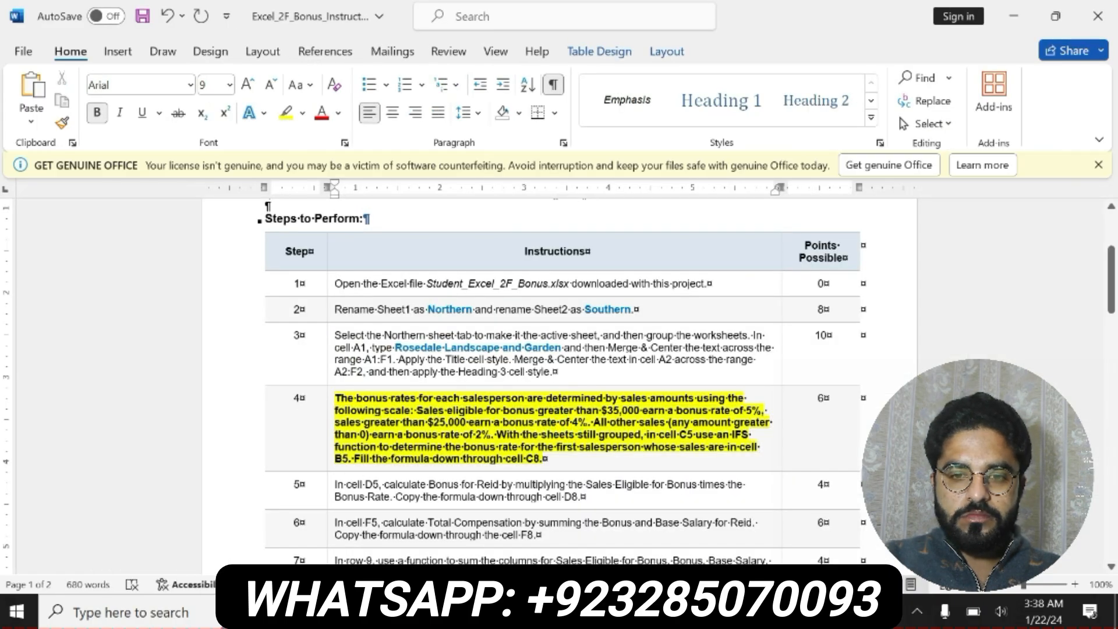
left_click_drag(354, 459, 544, 459)
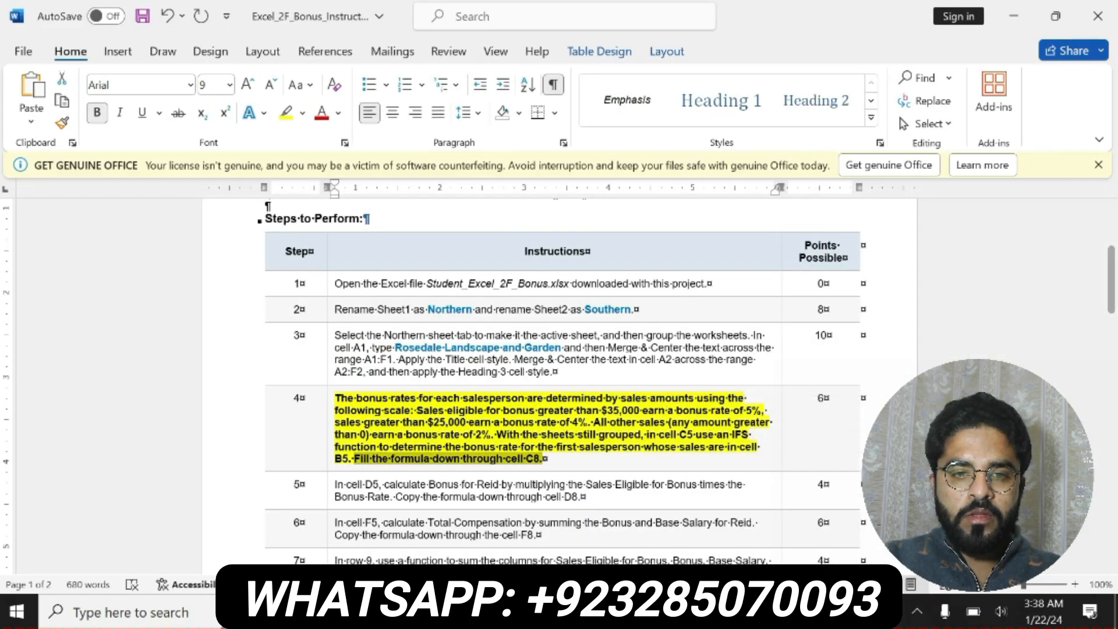
left_click(685, 610)
left_click_drag(243, 376, 242, 426)
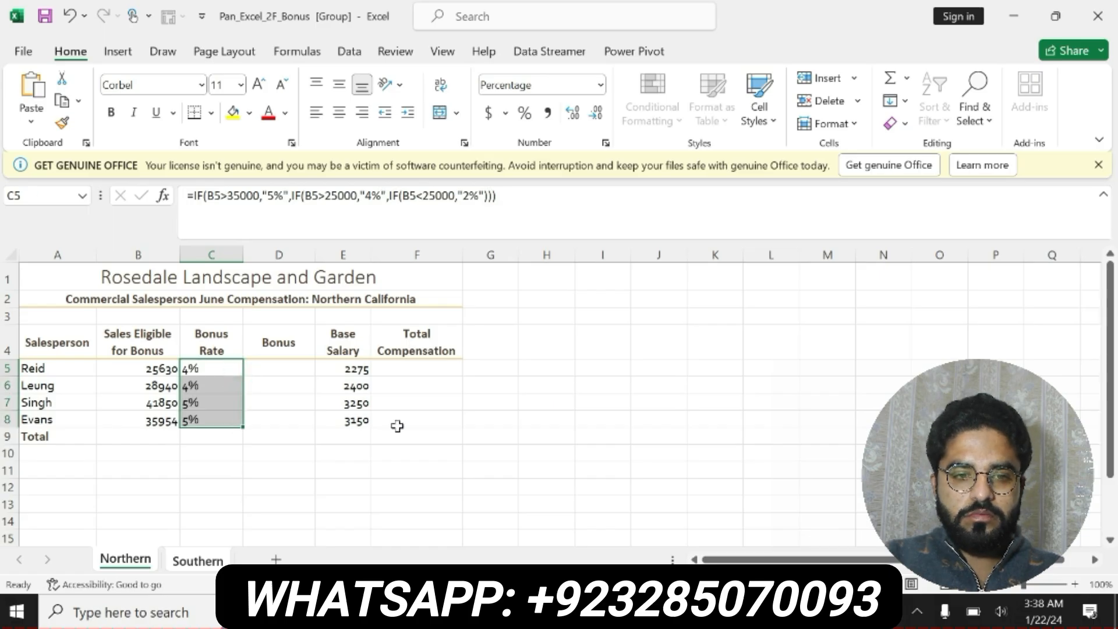
Switch to Word, undo the bold and highlight on step 4, and make the step 5 instruction bold with yellow highlighting
left_click(700, 610)
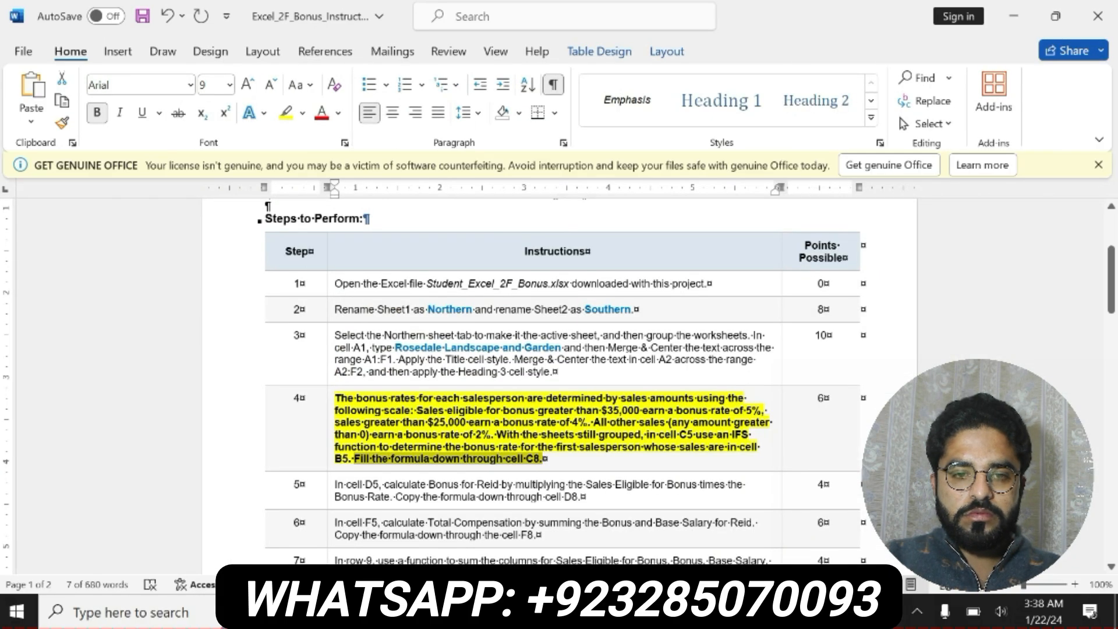
key("ctrl+z")
key("ctrl+z")
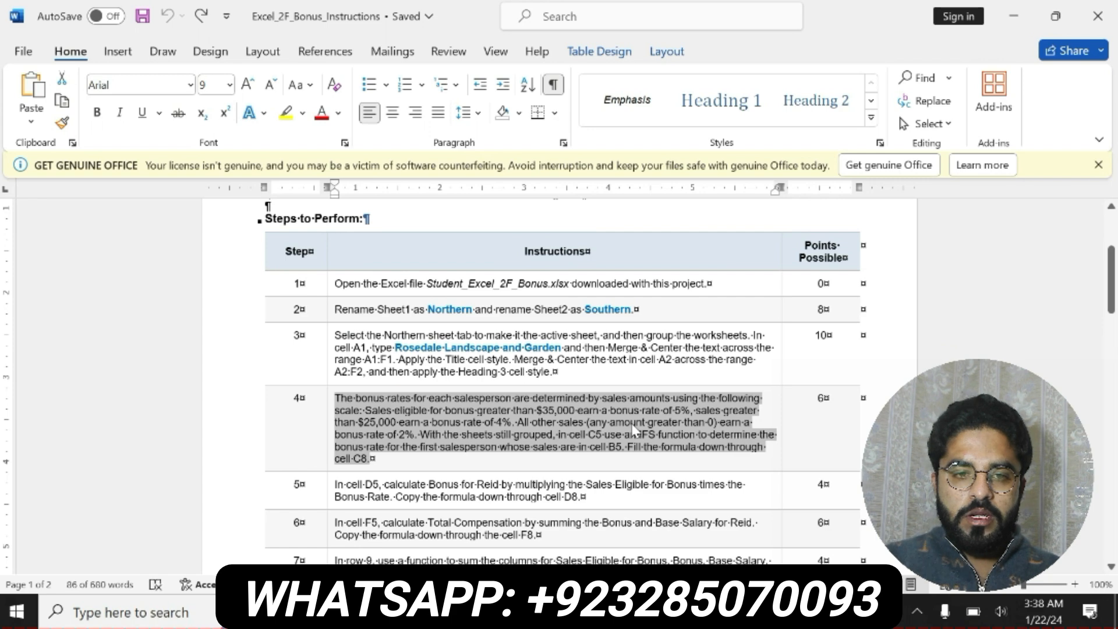
left_click_drag(335, 485, 589, 491)
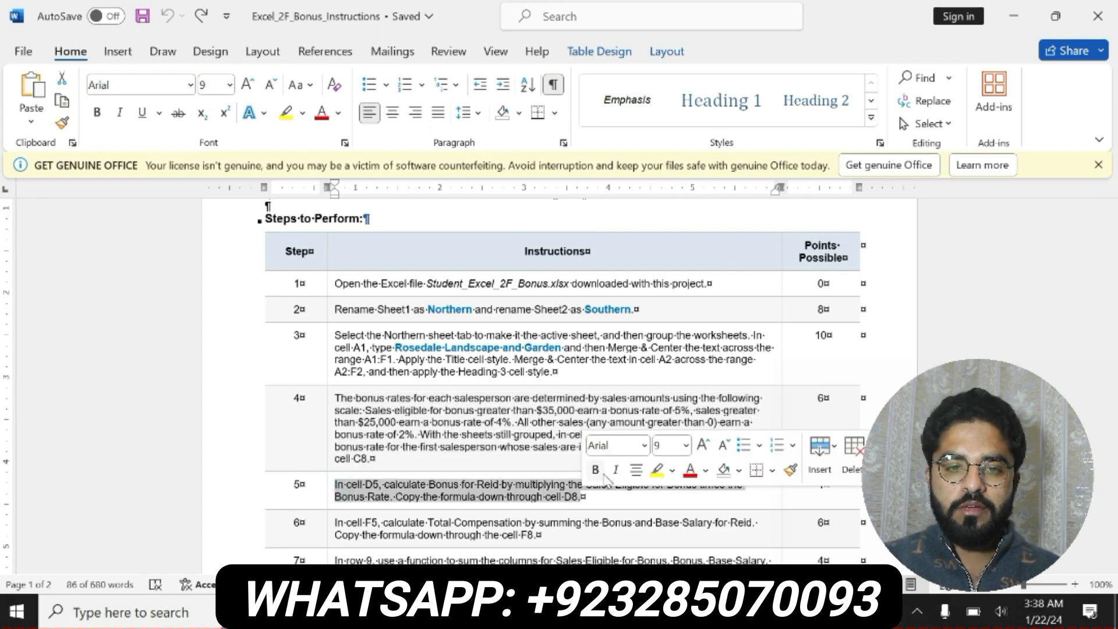
left_click(595, 470)
left_click(654, 472)
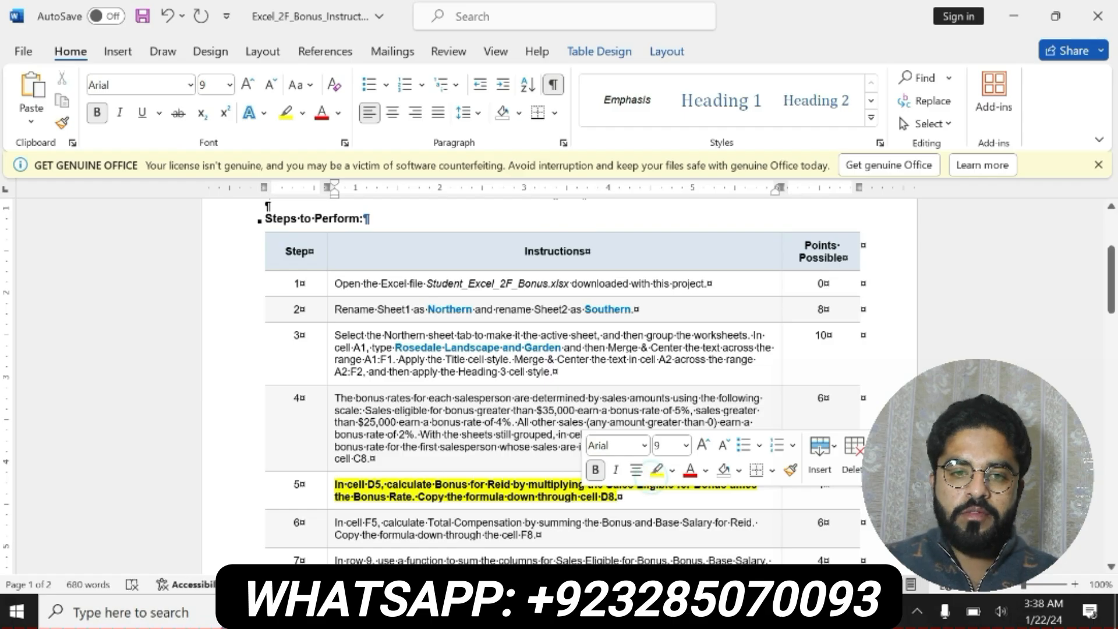
left_click_drag(335, 484, 619, 496)
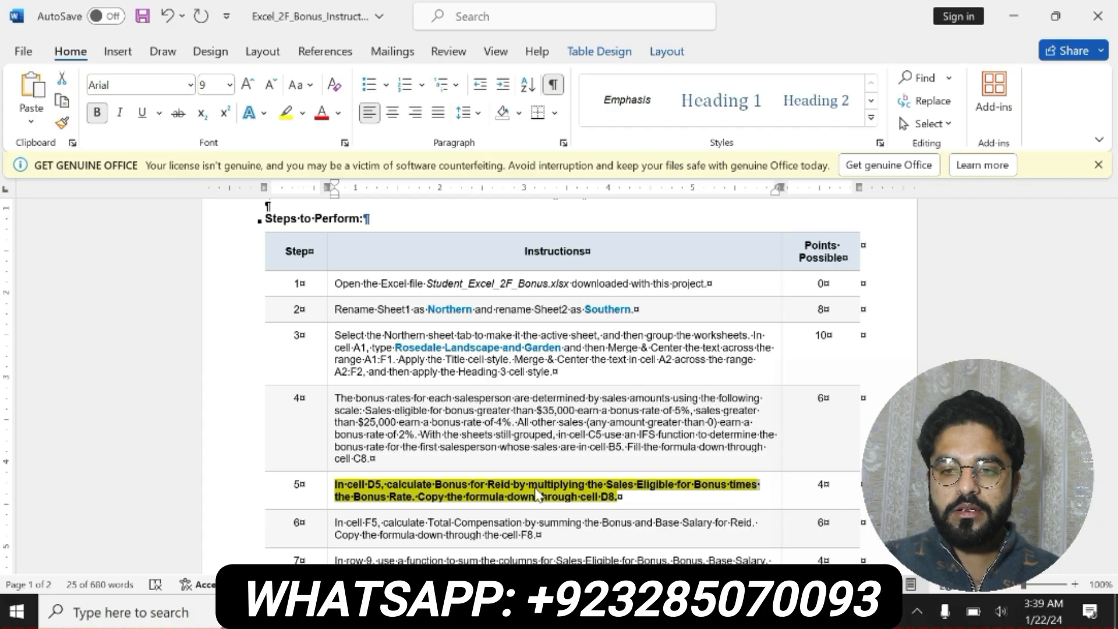
Switch to Excel and calculate Reid's bonus in D5 with the formula =C5*B5
key("alt+Tab")
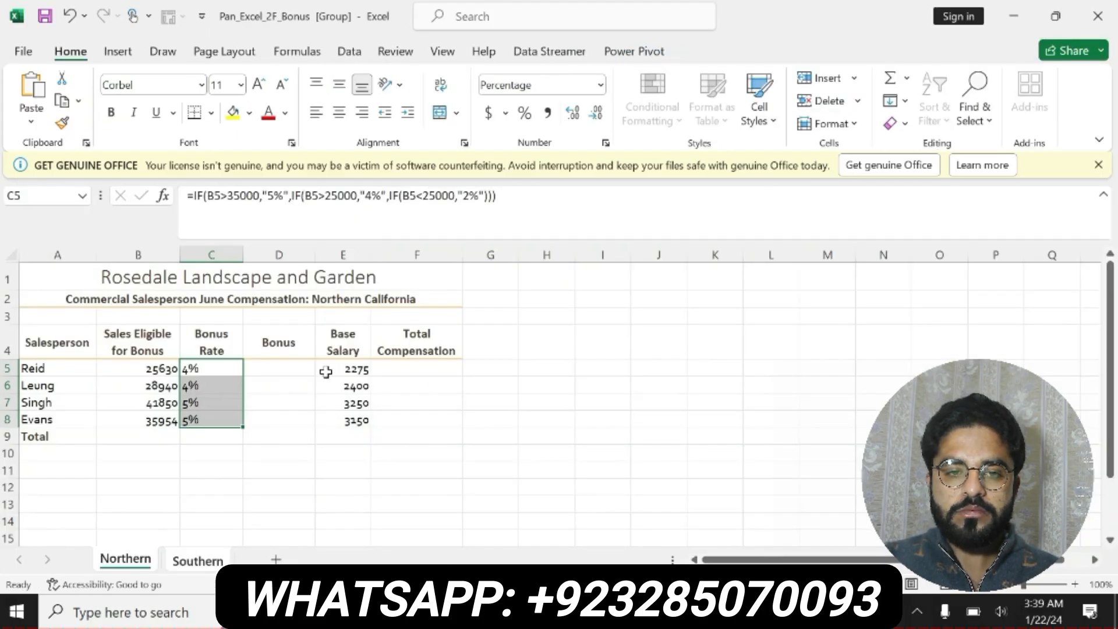
left_click(301, 363)
type("=")
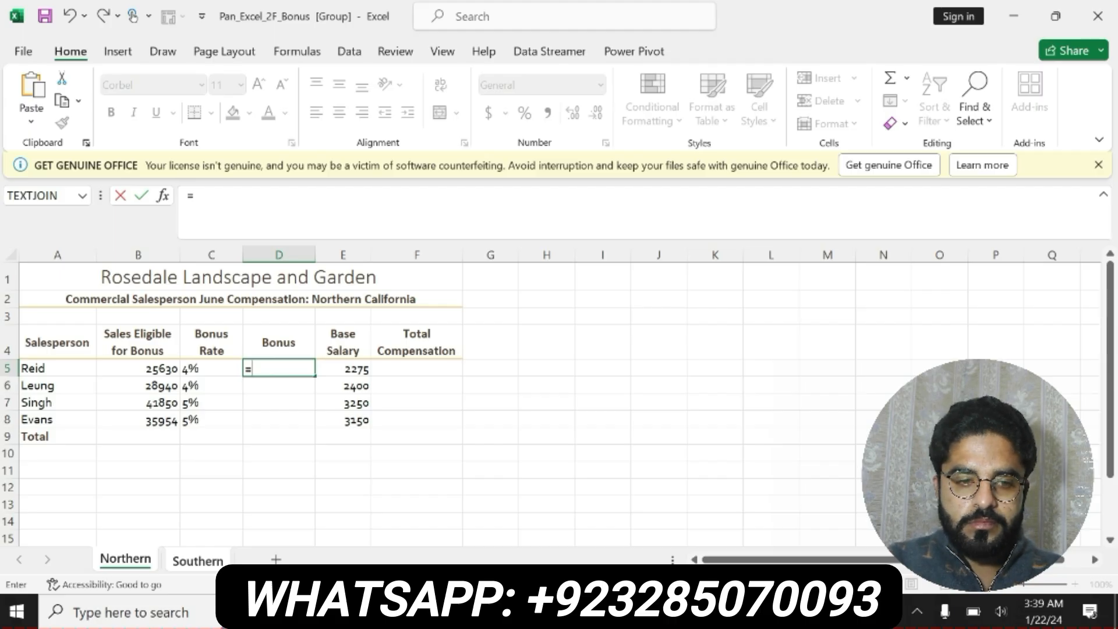
type("c5")
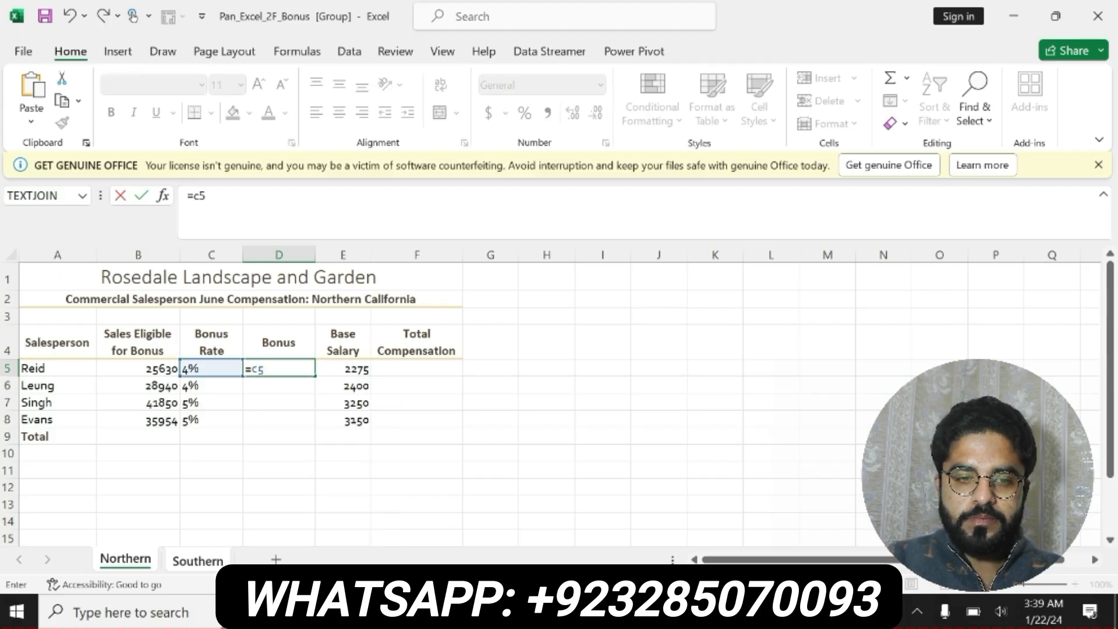
type("*")
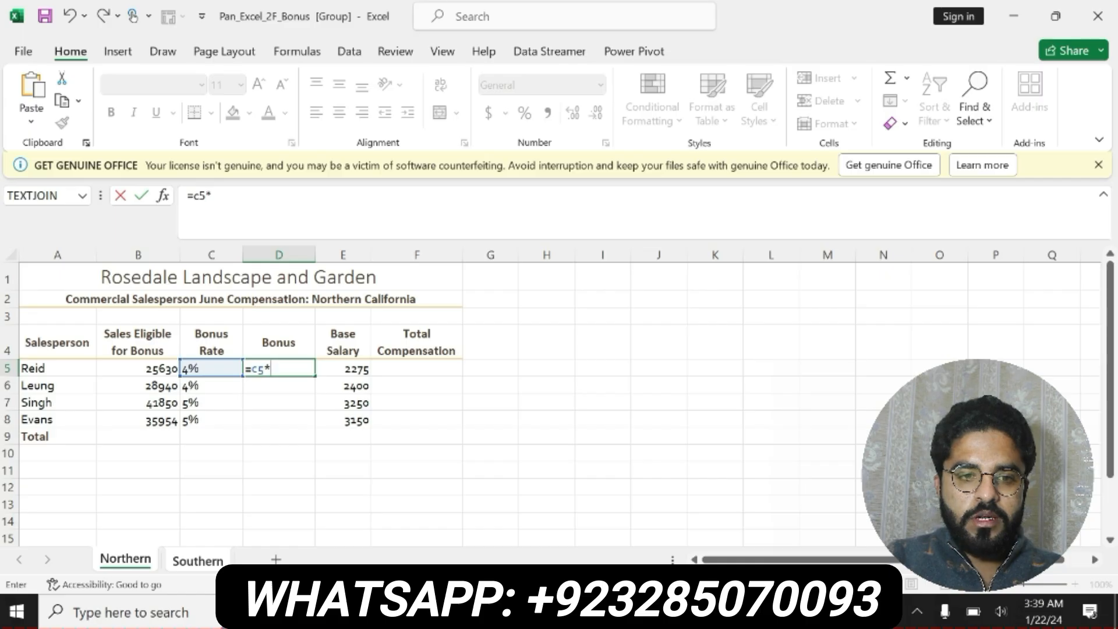
left_click(157, 367)
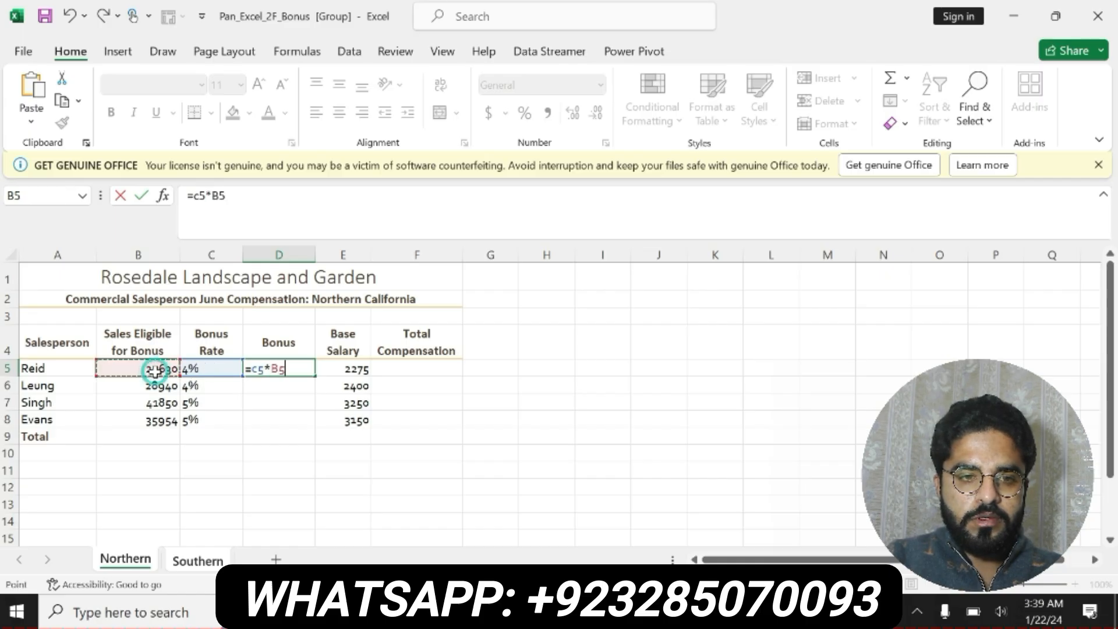
key("Return")
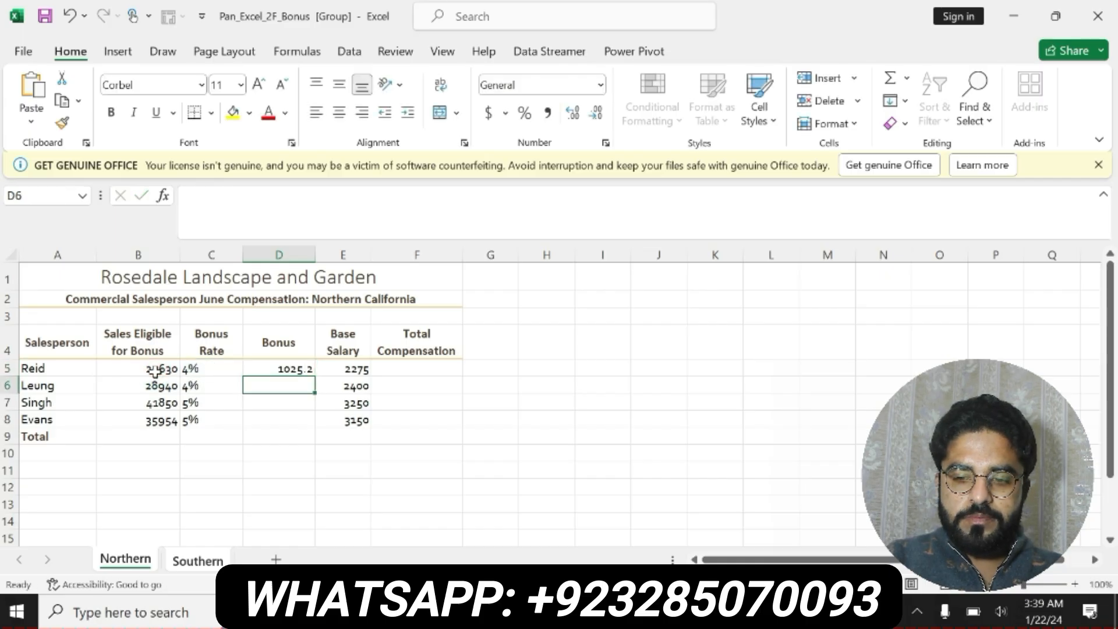
Recheck step 5's copy instruction in Word, and fill the D5 bonus formula down through D8 in Excel
left_click(287, 369)
key("alt+Tab")
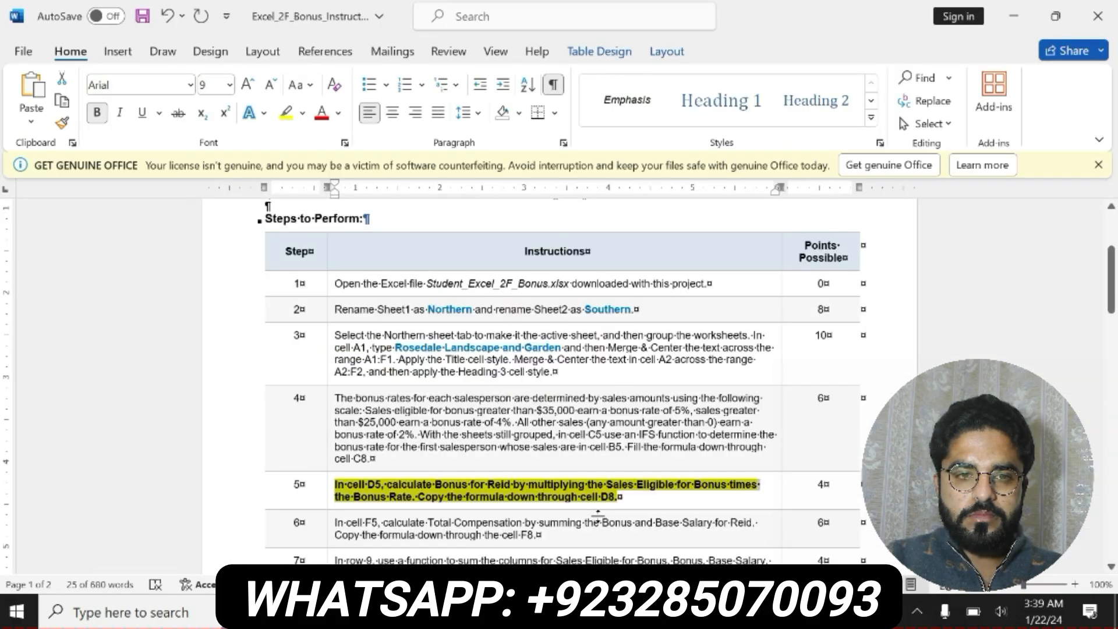
left_click(428, 504)
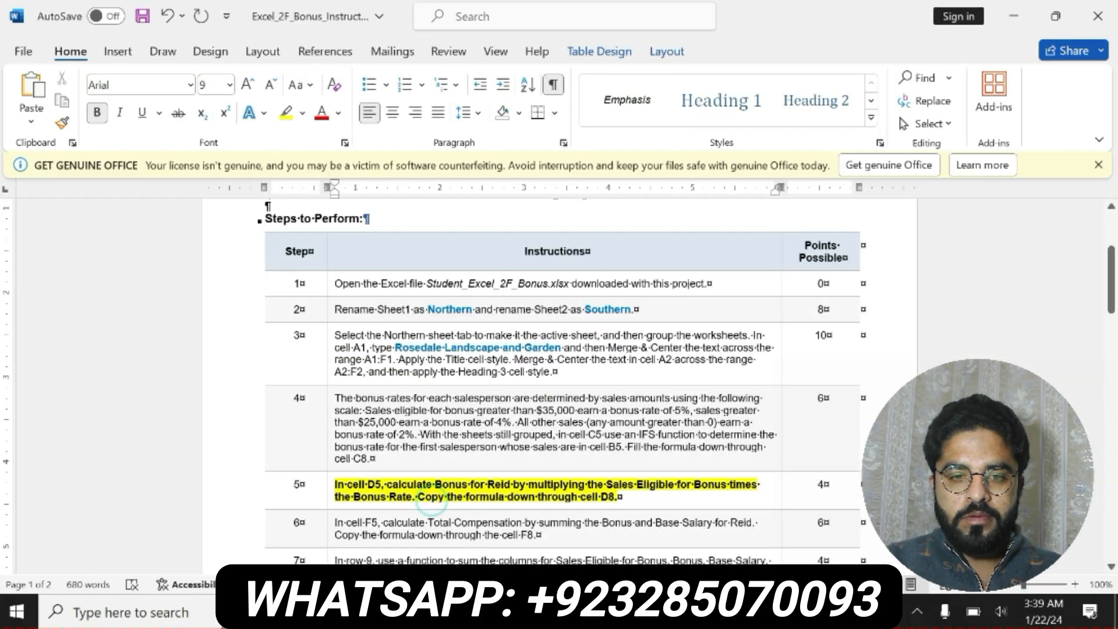
left_click_drag(428, 501, 574, 496)
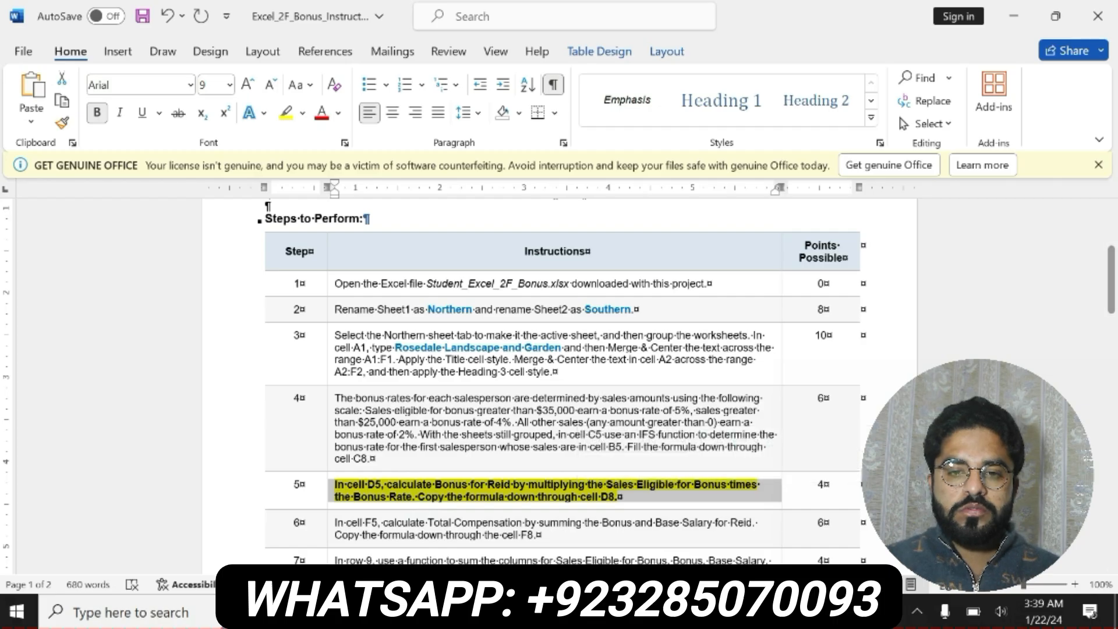
key("alt+Tab")
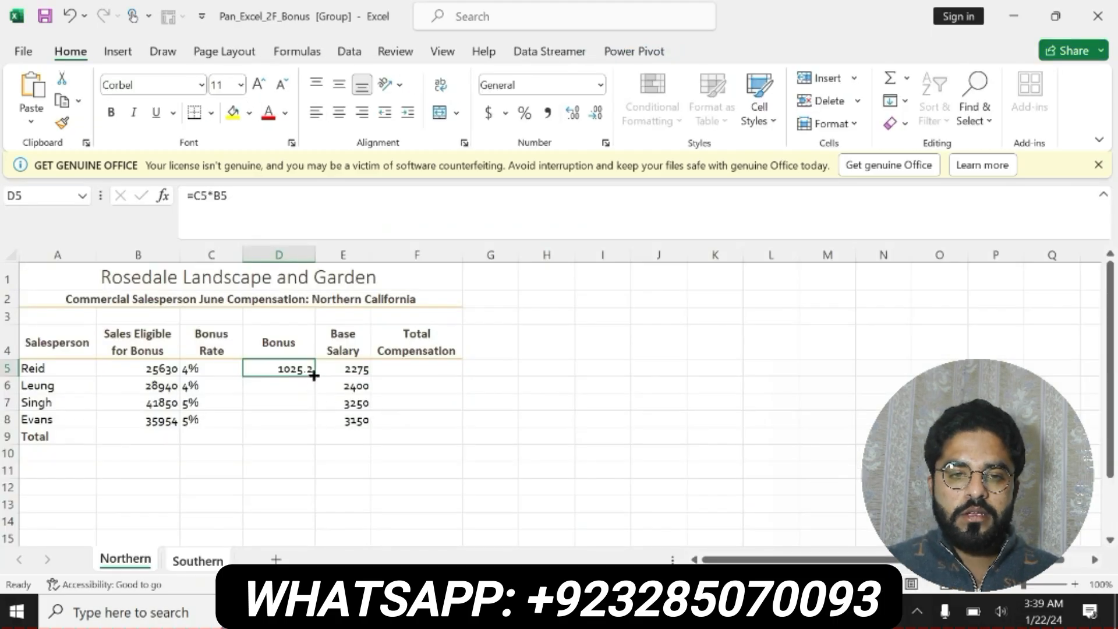
left_click_drag(314, 376, 312, 429)
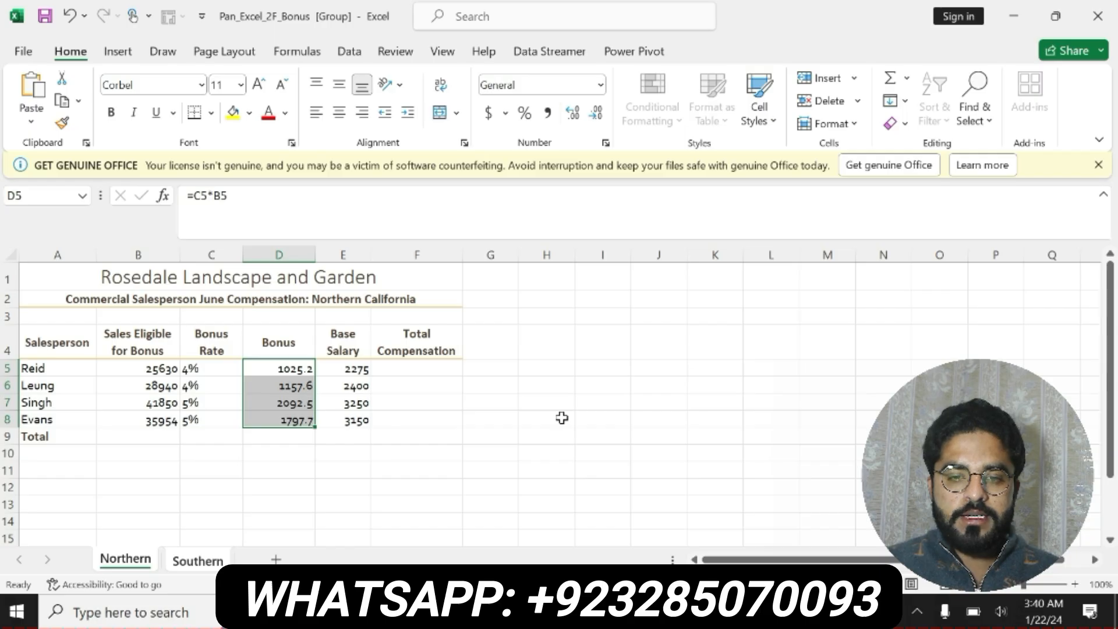
Switch to Word, undo the bold and highlight on step 5, and highlight the step 6 instruction in yellow
left_click(745, 612)
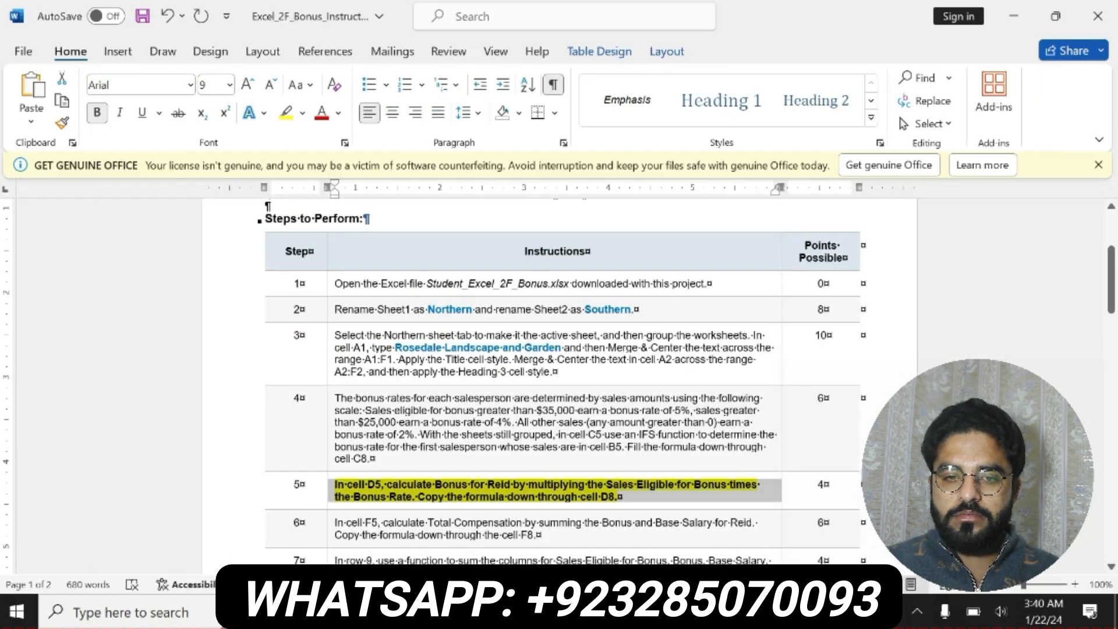
key("ctrl+z")
key("ctrl+z")
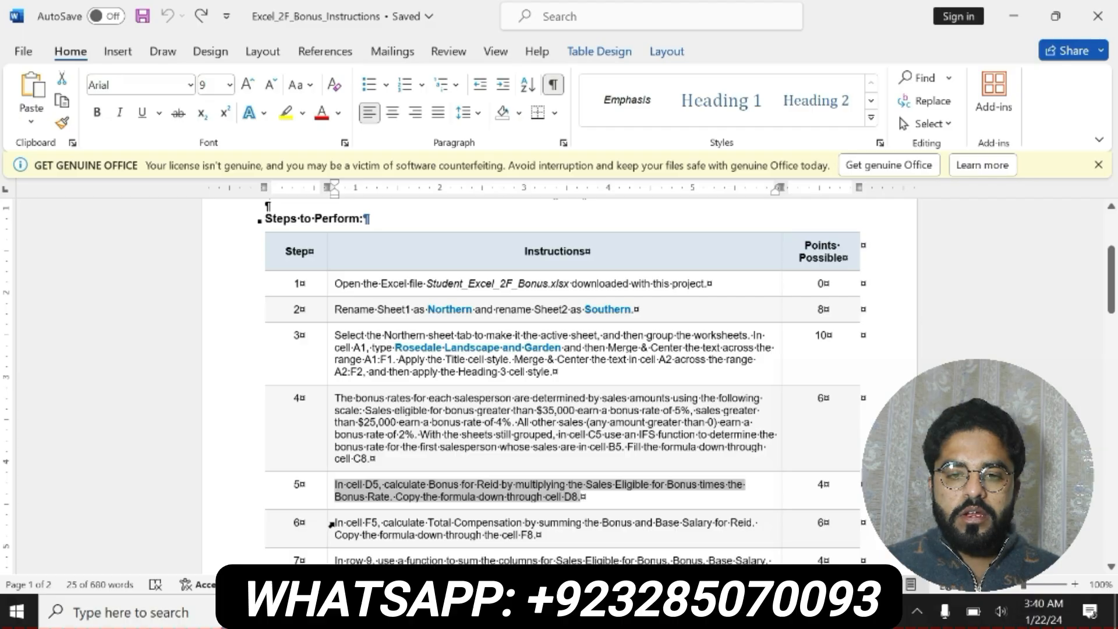
left_click_drag(334, 523, 536, 535)
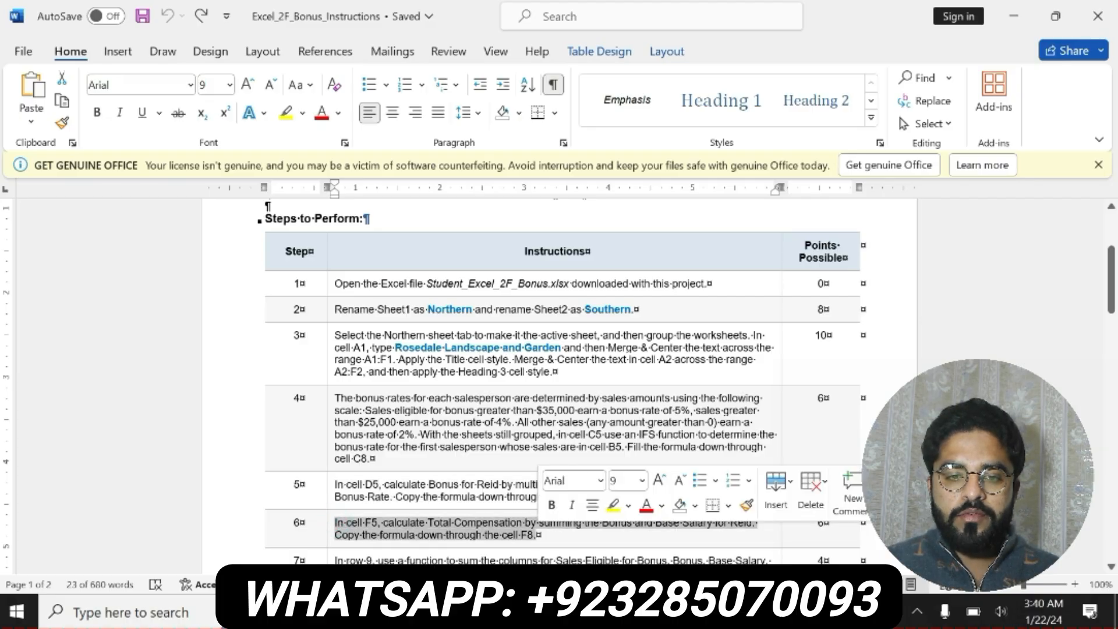
left_click(612, 505)
left_click_drag(334, 523, 549, 534)
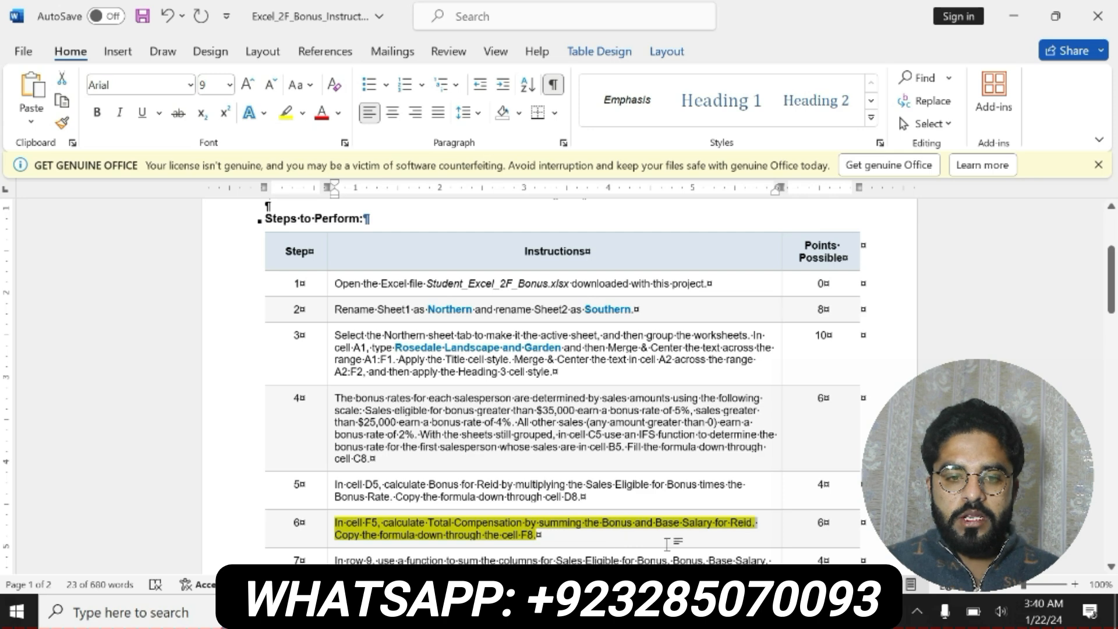
Switch to Excel and calculate the first salesperson's total compensation in F5 with the formula =SUM(E5,D5)
key("alt+Tab")
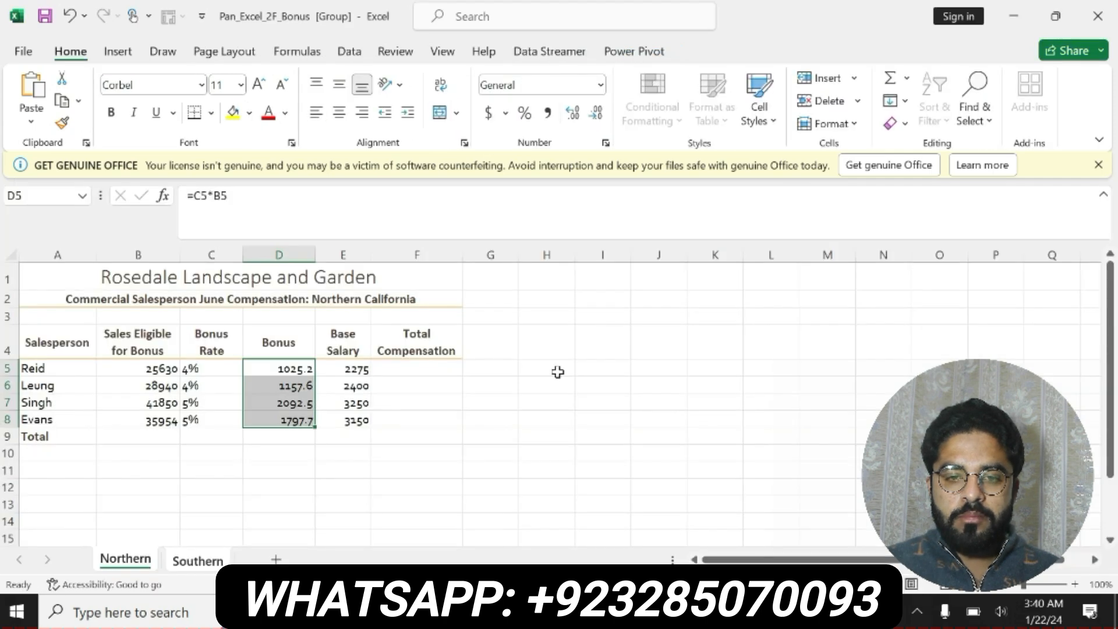
left_click(437, 372)
type("=")
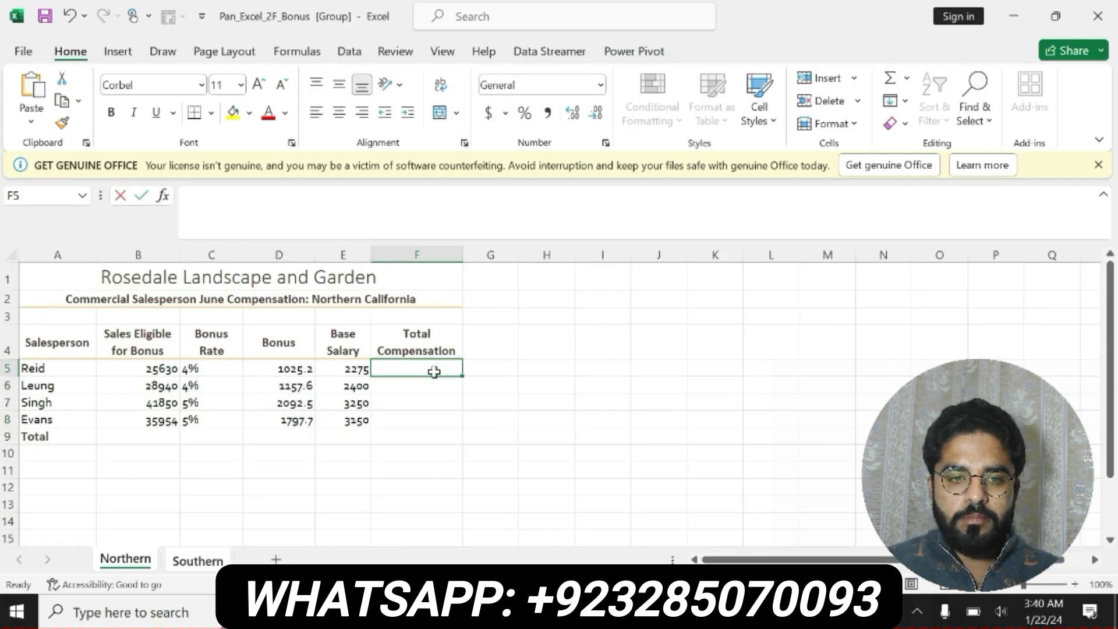
left_click(338, 376)
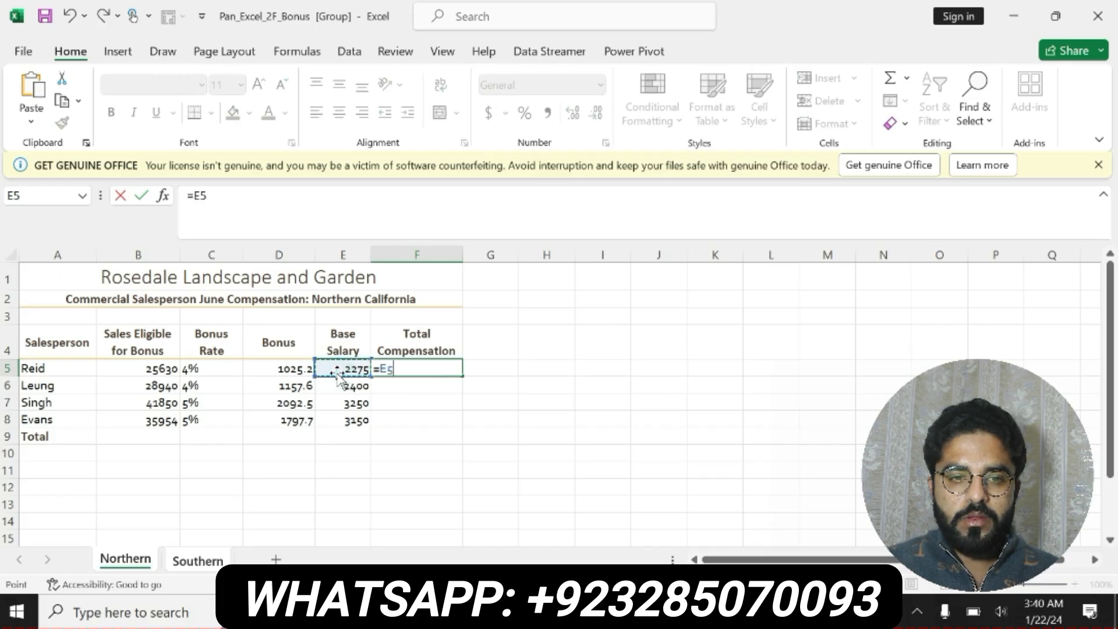
key("BackSpace")
key("BackSpace")
type("su")
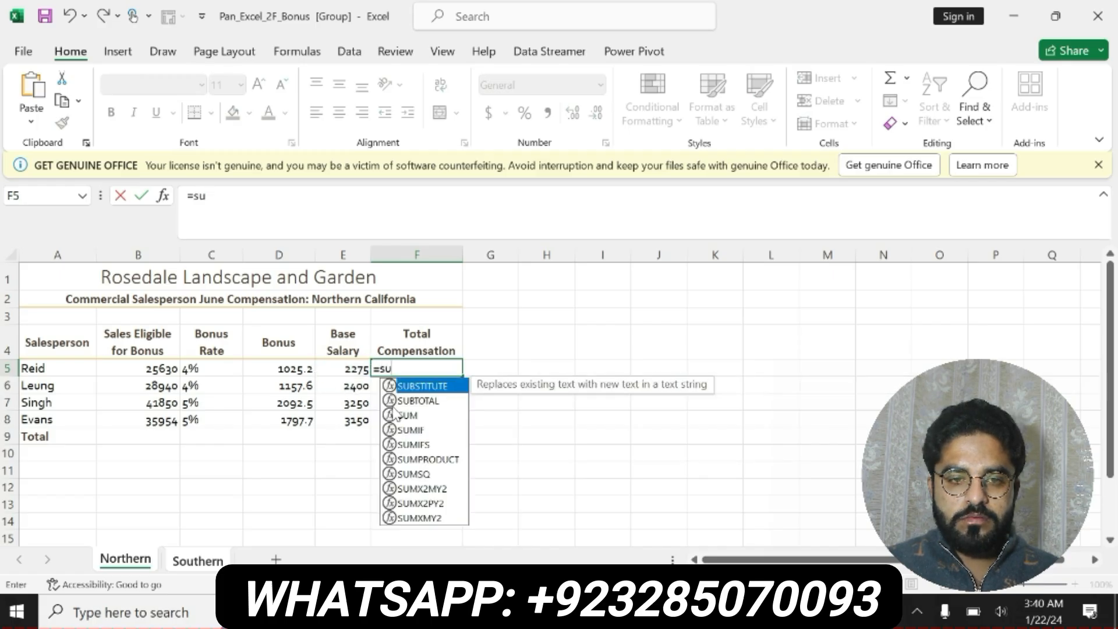
left_click(399, 416)
double_click(399, 416)
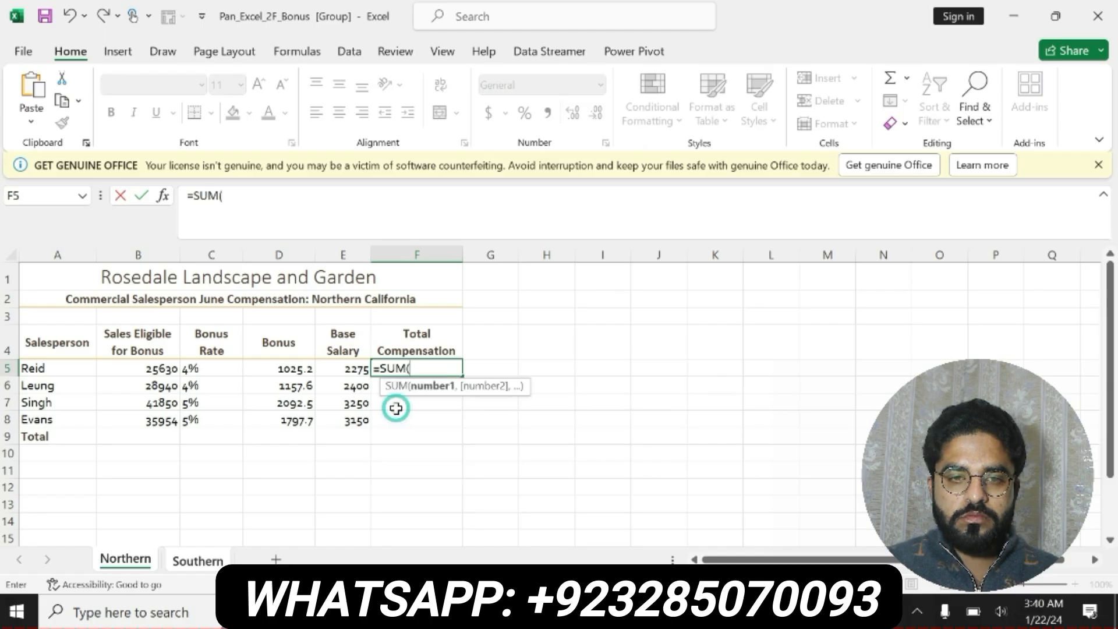
left_click(353, 373)
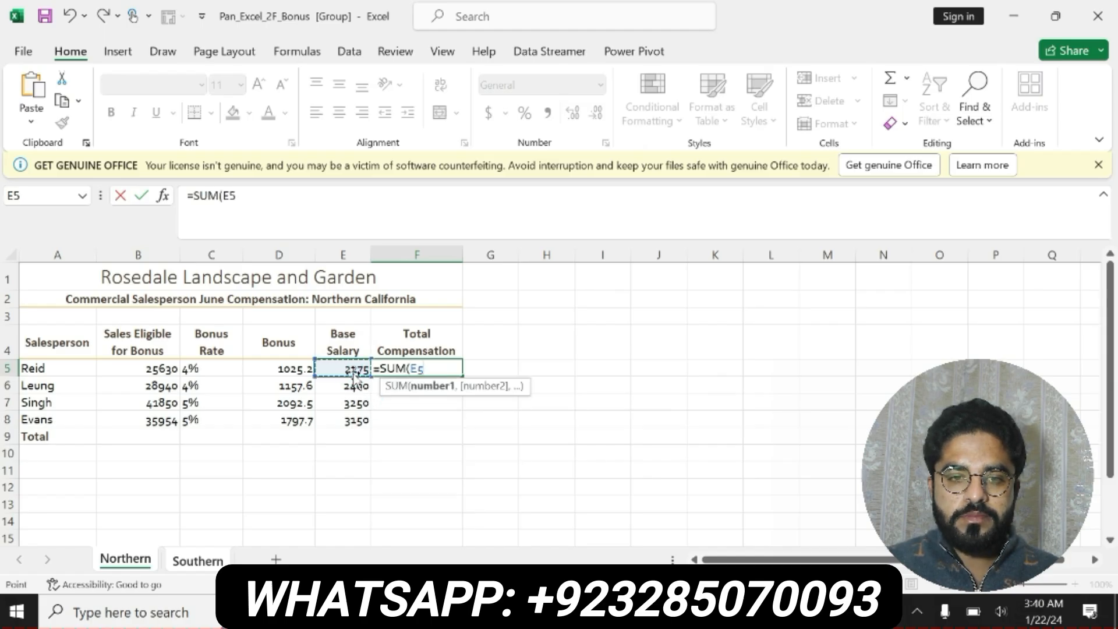
type(",")
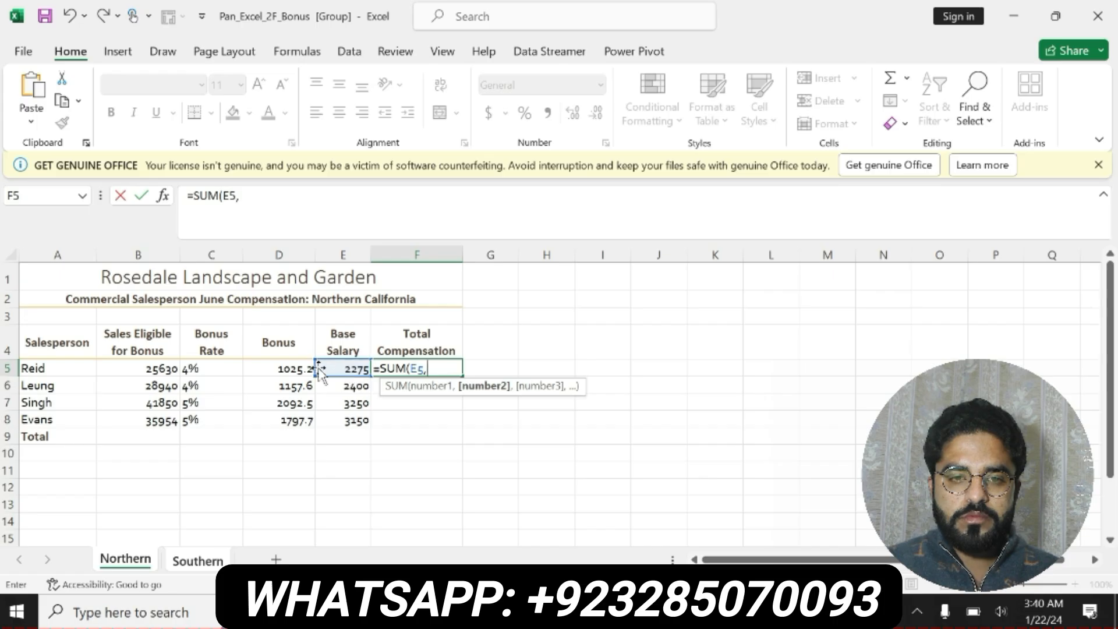
left_click(299, 372)
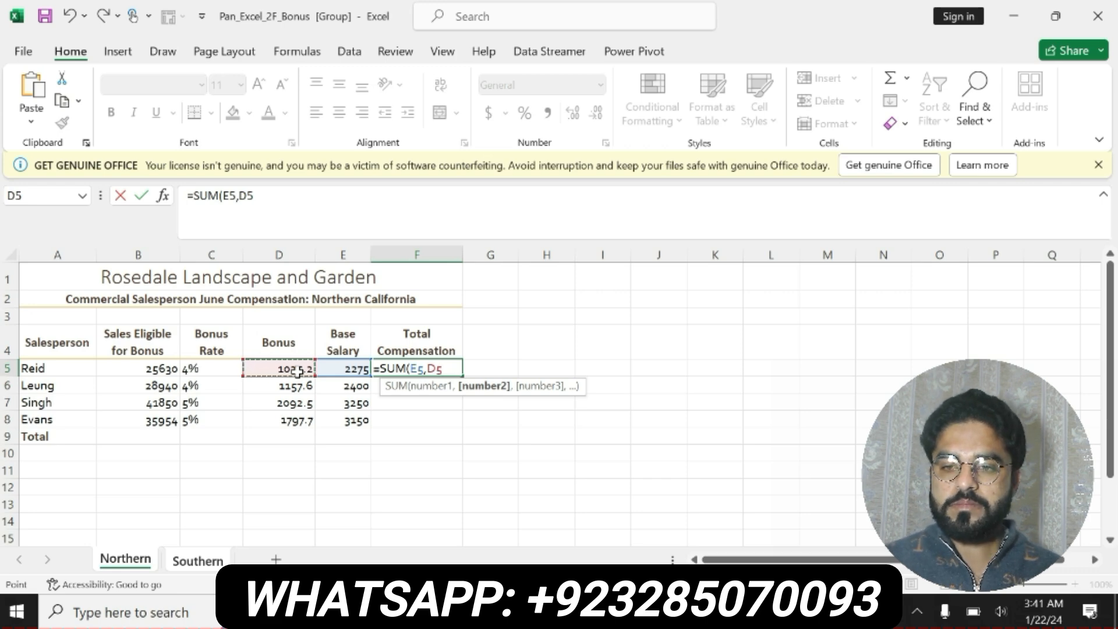
type(")")
key("Return")
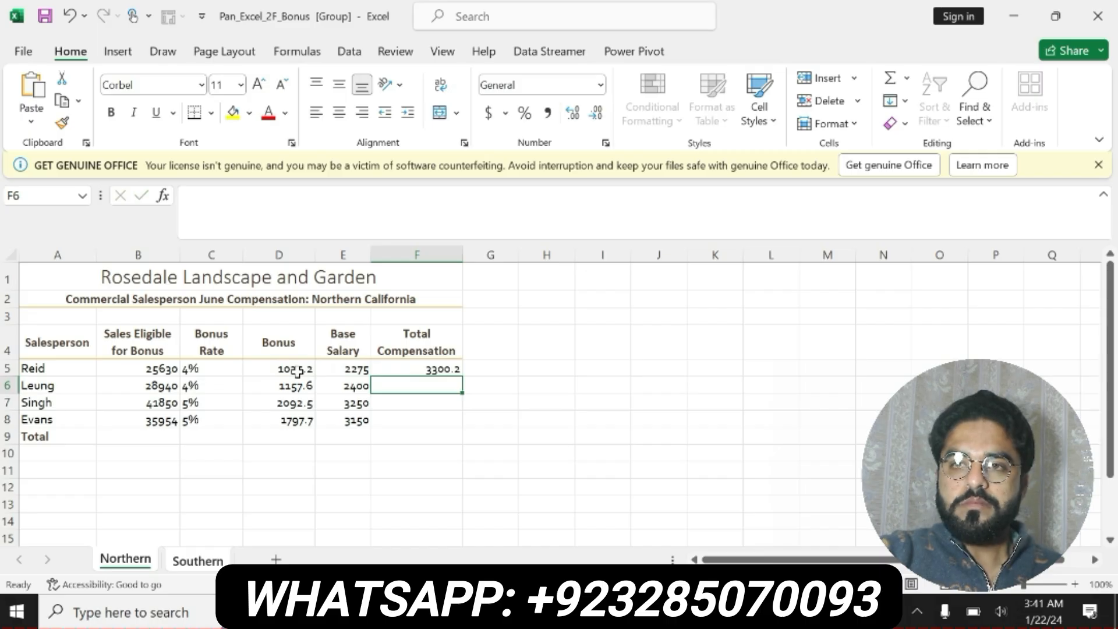
Recheck step 6 in Word, bolding its text from "Bonus and Base Salary" onward, and fill the F5 formula down through F8 in Excel
left_click(452, 368)
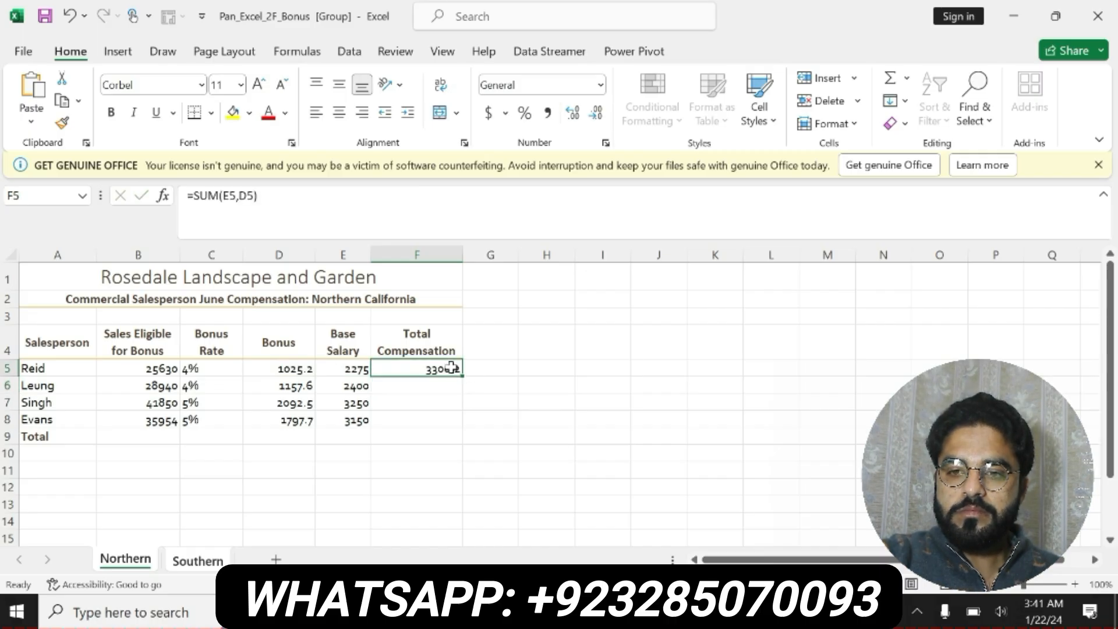
key("alt+Tab")
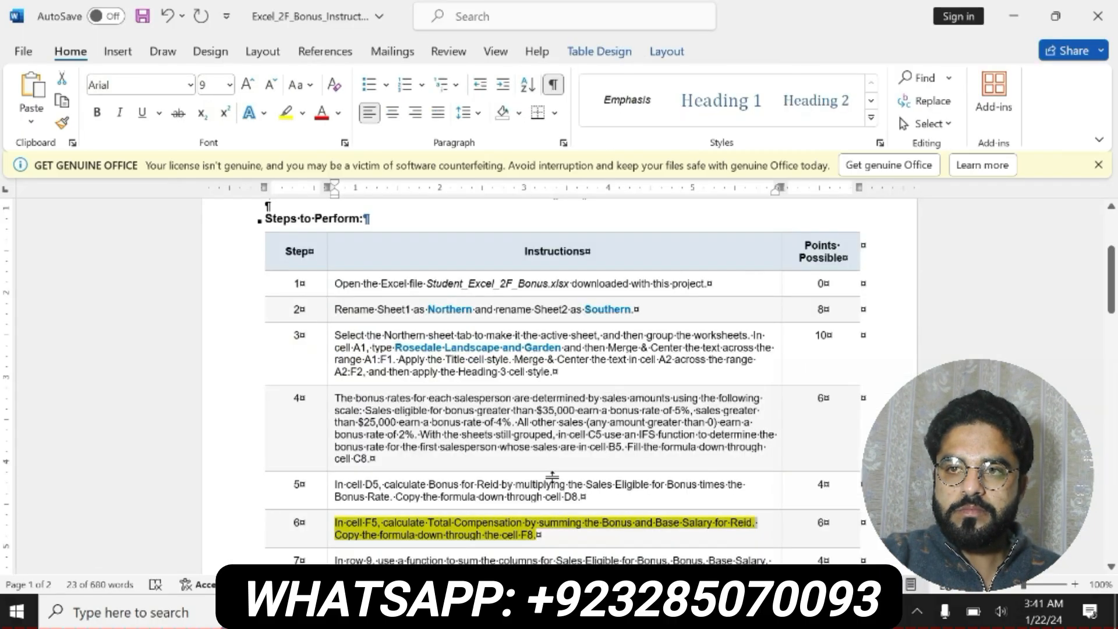
left_click(502, 548)
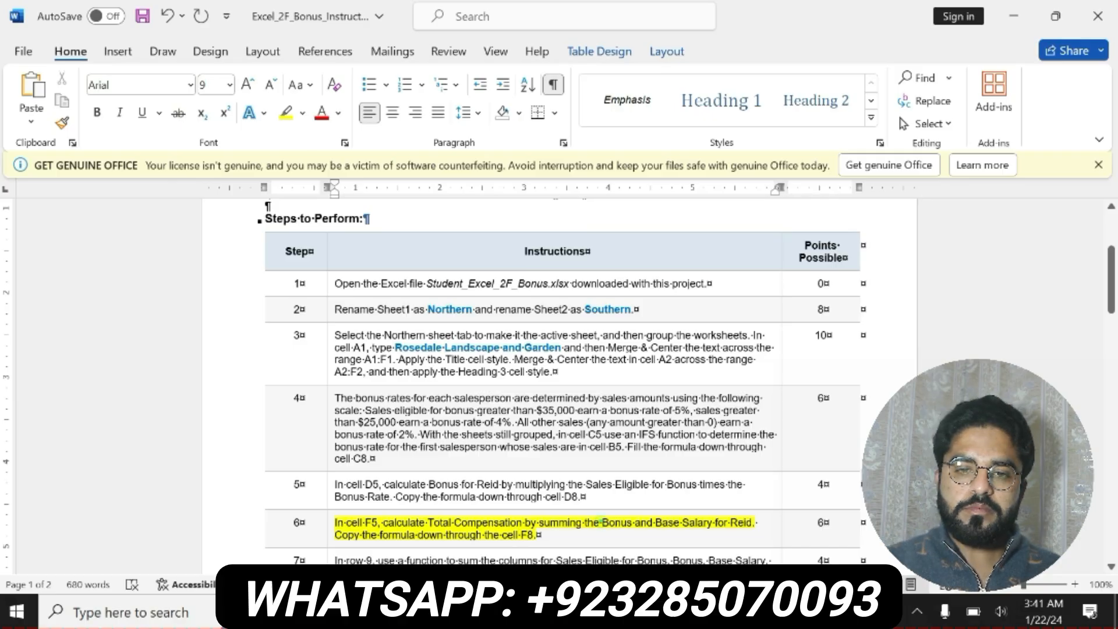
left_click_drag(602, 522, 538, 535)
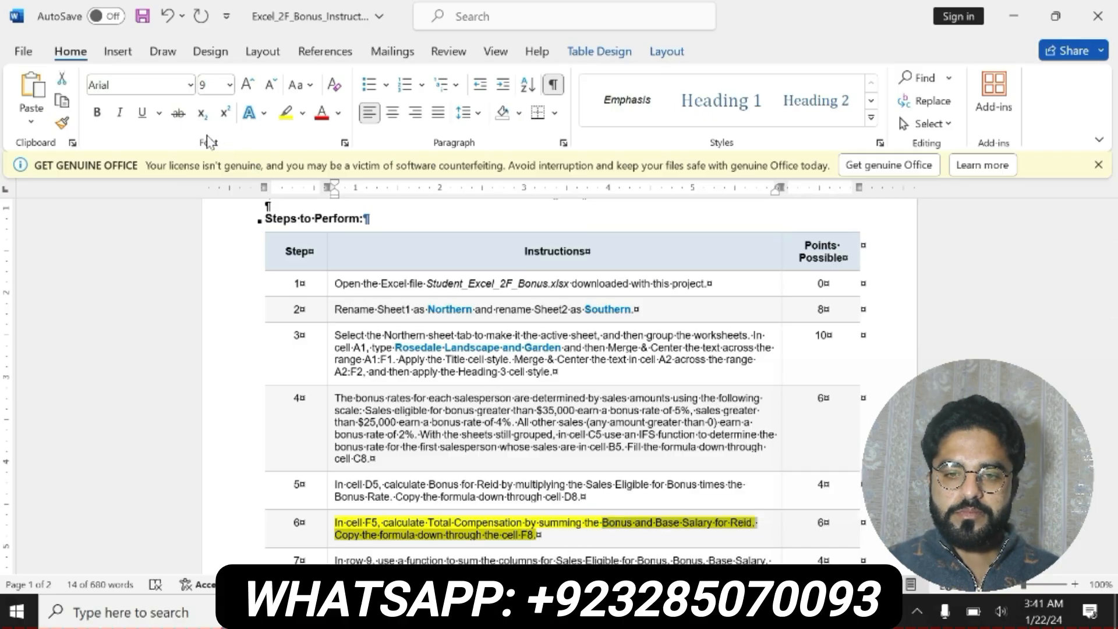
left_click(96, 113)
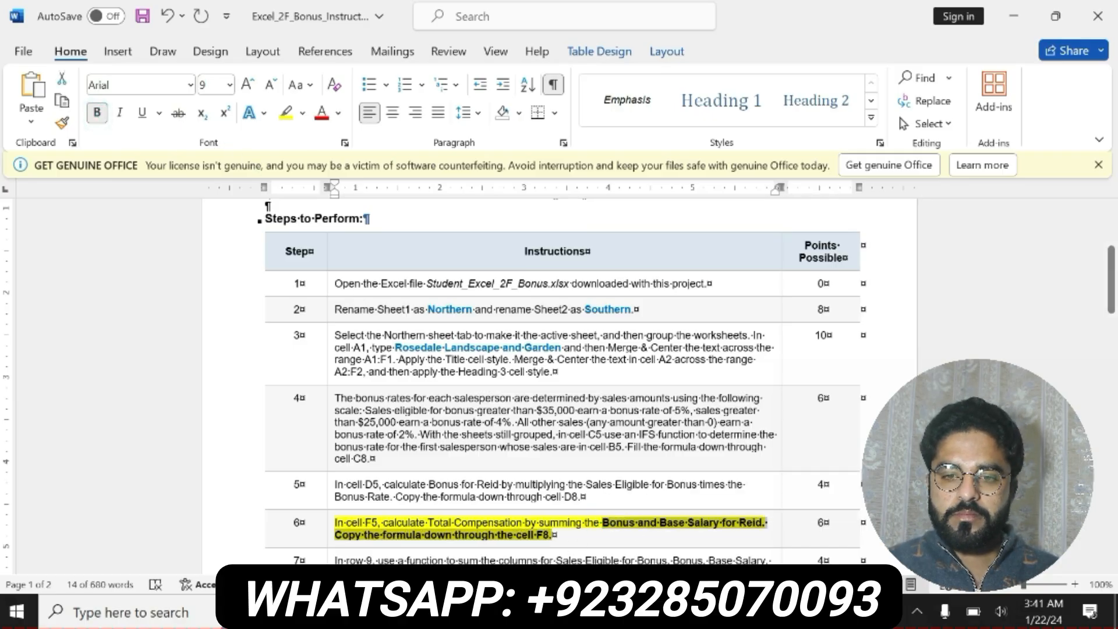
key("alt+Tab")
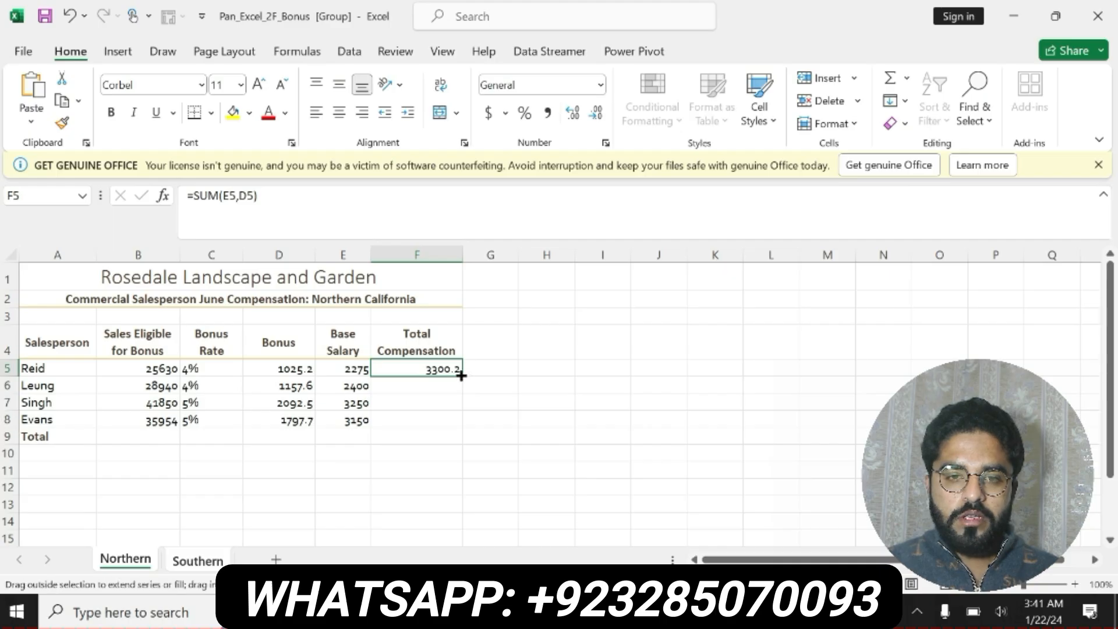
left_click_drag(461, 375, 458, 429)
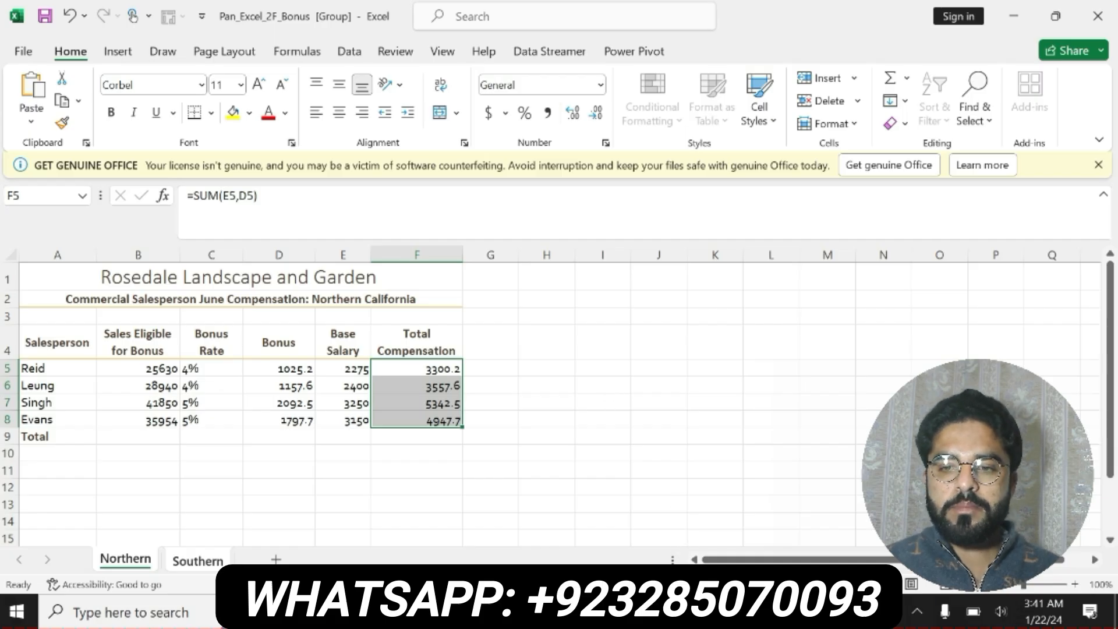
Switch to Word, undo the bold and highlight on step 6, and make the step 7 instruction bold with yellow highlighting
key("alt+Tab")
key("ctrl+z")
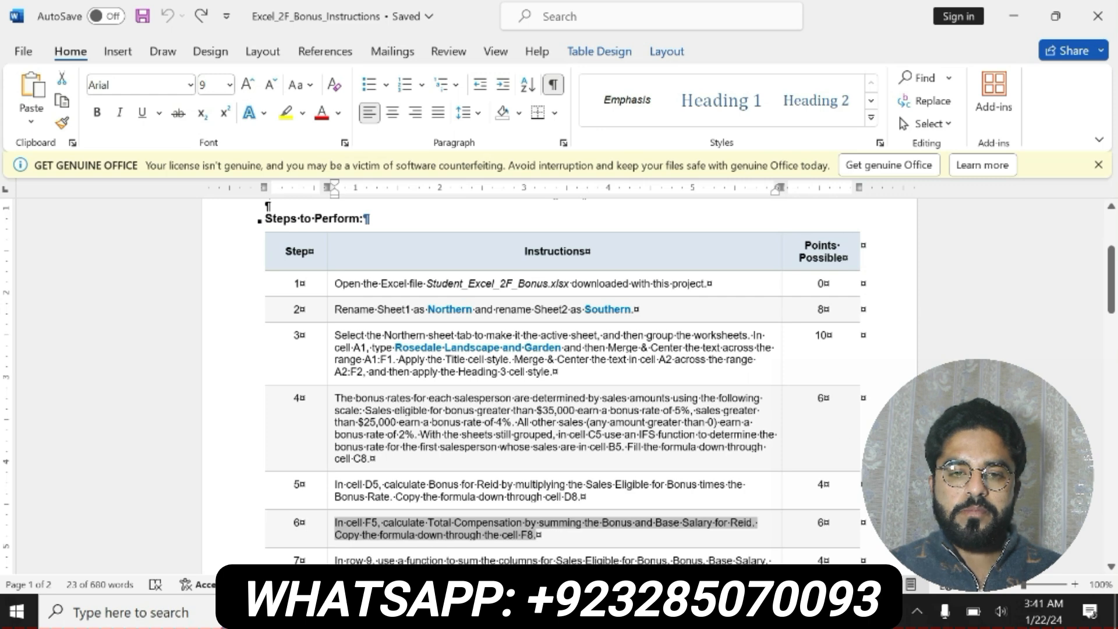
scroll(559, 379, "down", 2)
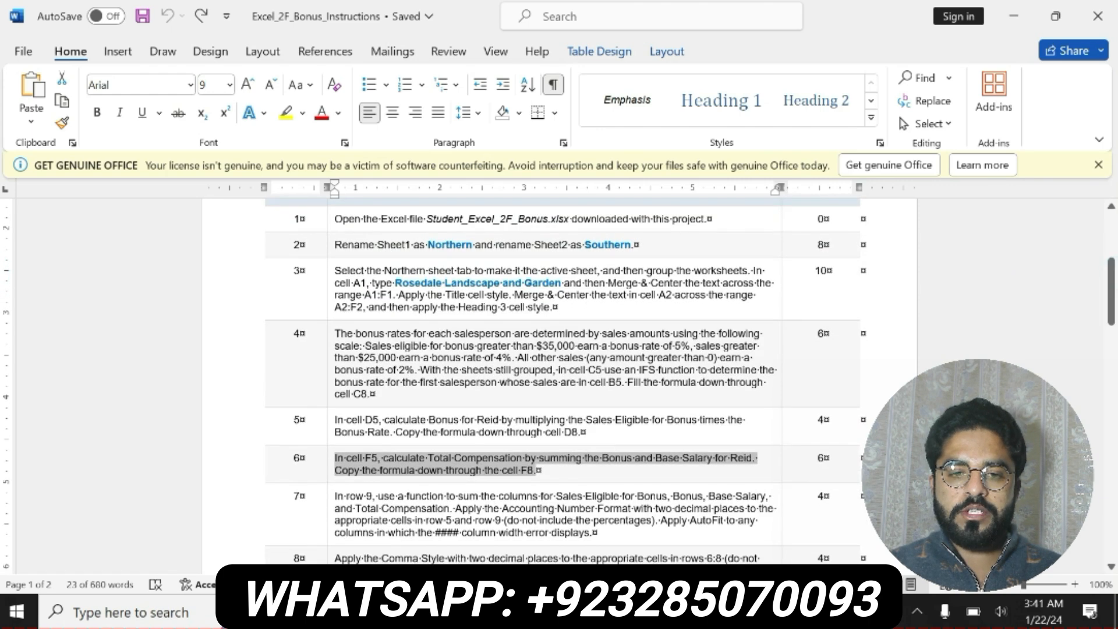
left_click_drag(336, 497, 626, 528)
left_click(633, 511)
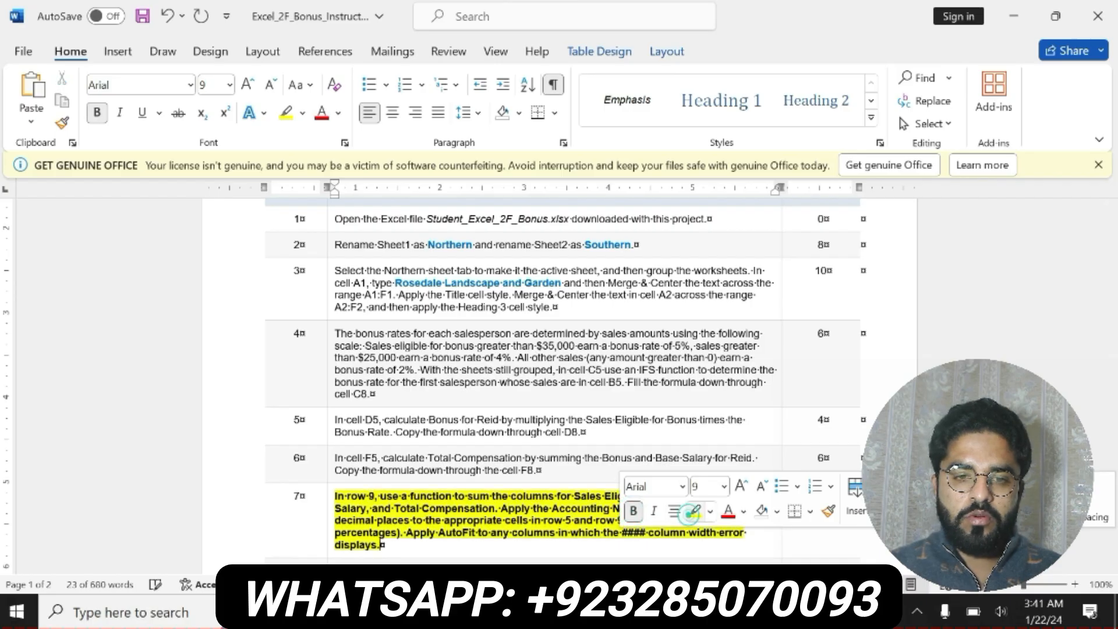
left_click(695, 511)
left_click_drag(335, 497, 746, 532)
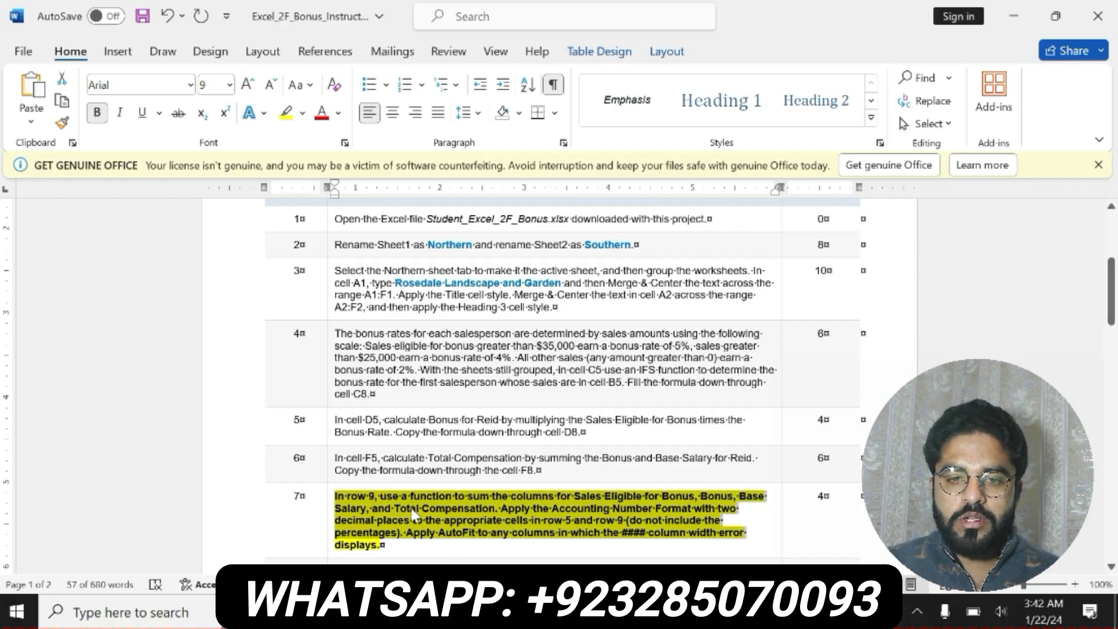
left_click(421, 520)
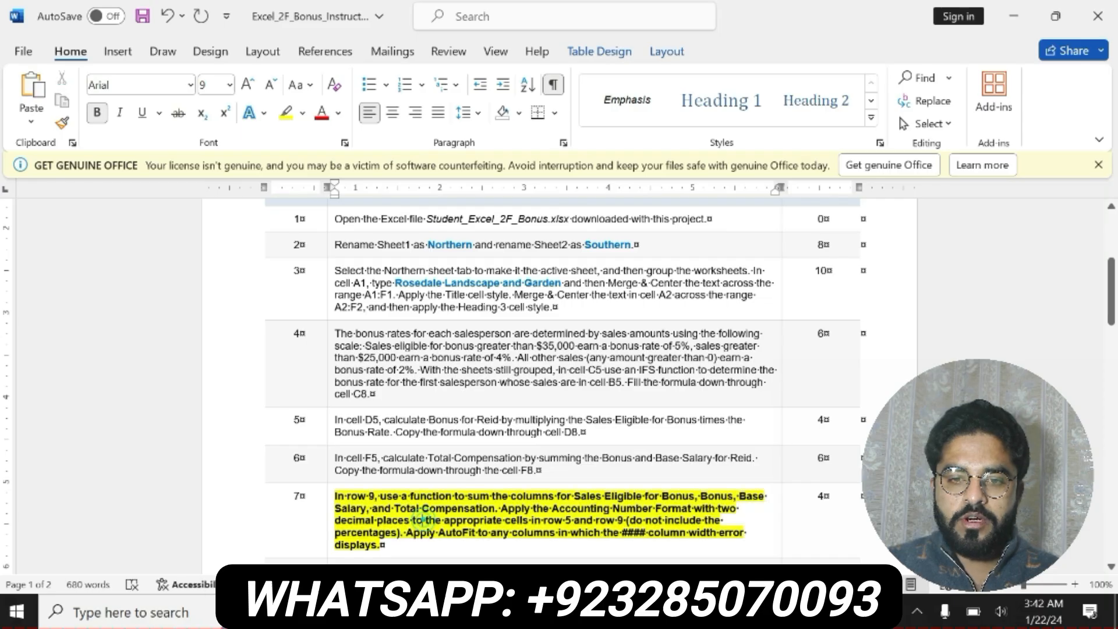
left_click_drag(336, 498, 414, 545)
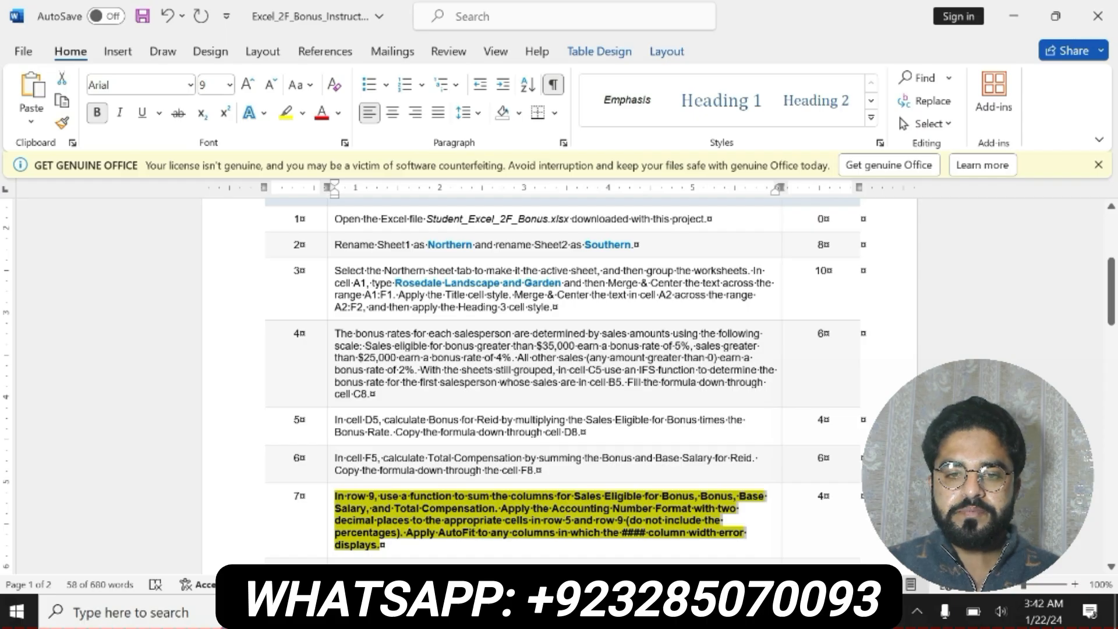
Switch to Excel and total the Sales Eligible for Bonus column in B9 with =SUM(B5:B8)
key("alt+Tab")
left_click(154, 441)
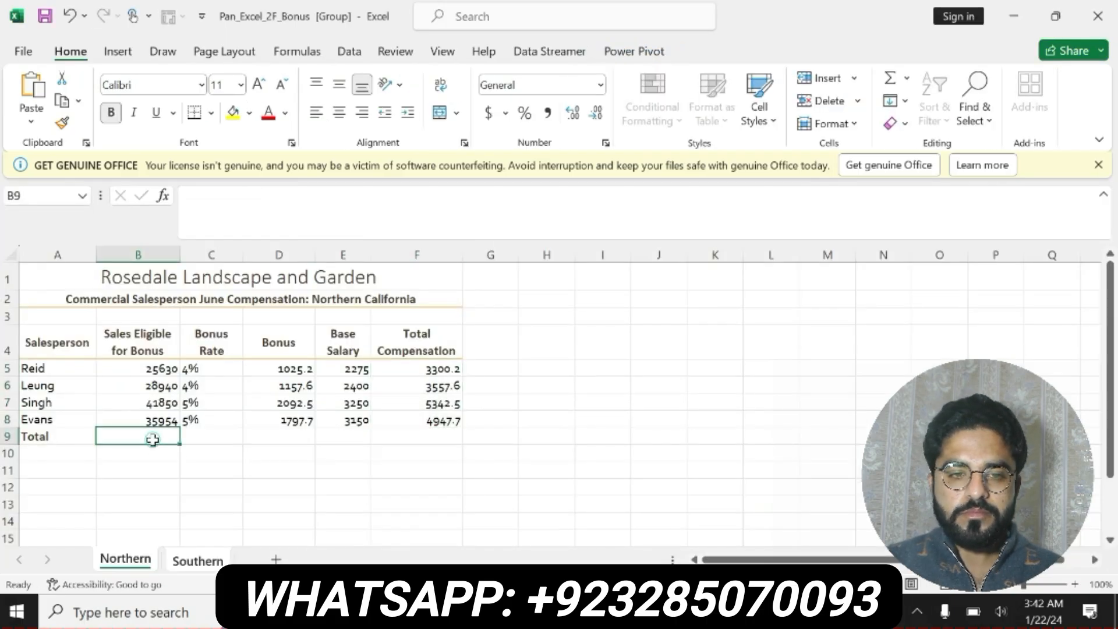
type("=sum")
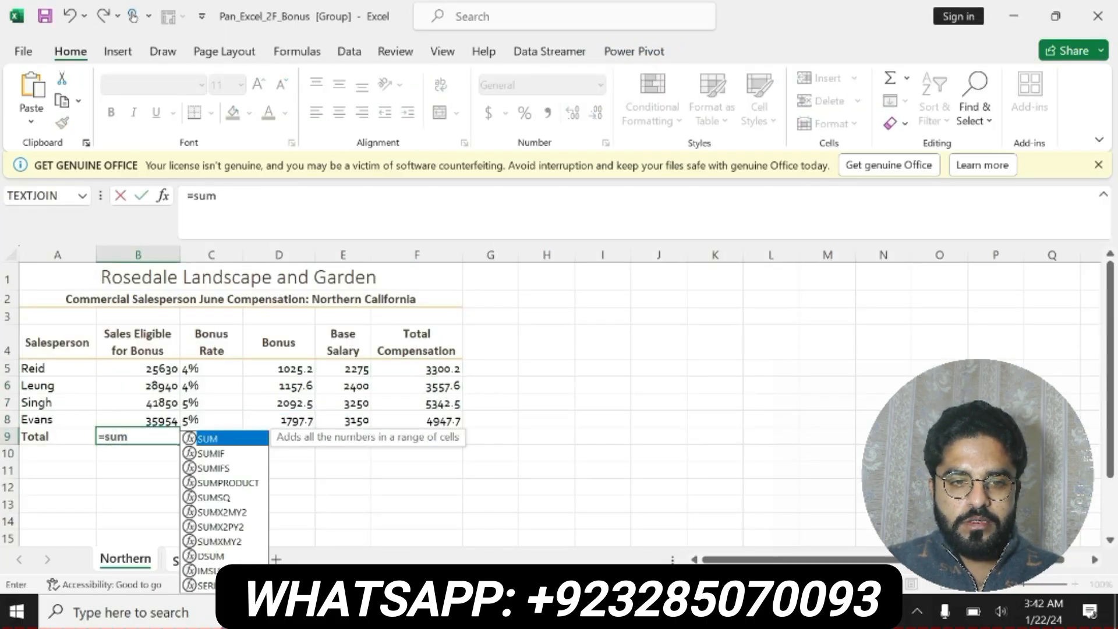
double_click(214, 439)
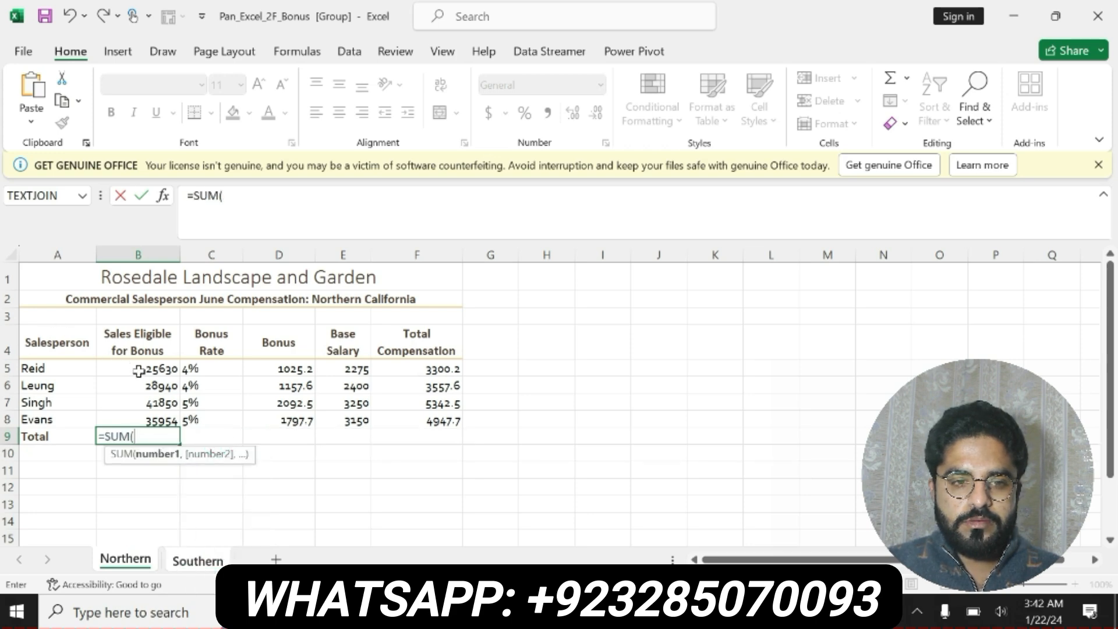
left_click_drag(138, 371, 141, 420)
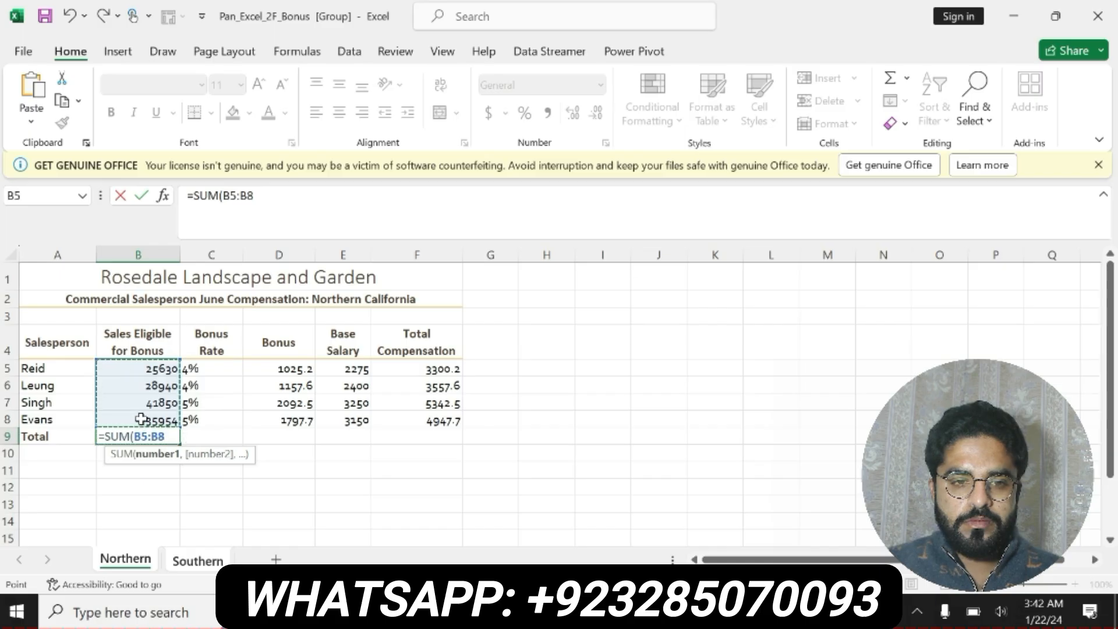
key("Return")
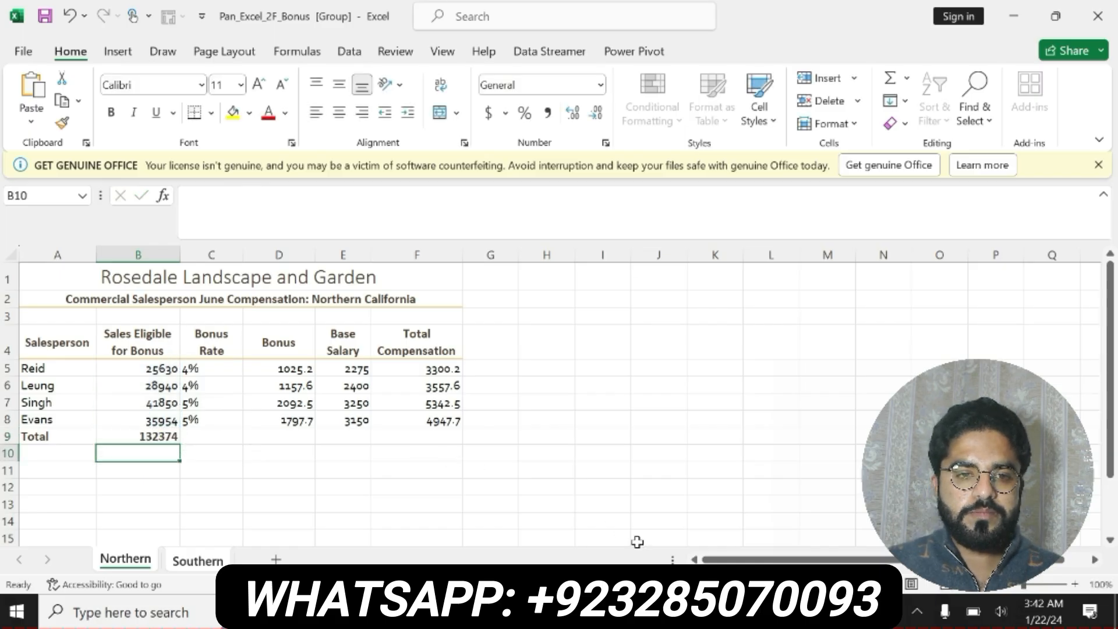
Recheck the columns to total for step 7 in Word, and total the Bonus column in Excel's D9 with =SUM(D5:D8)
left_click(655, 611)
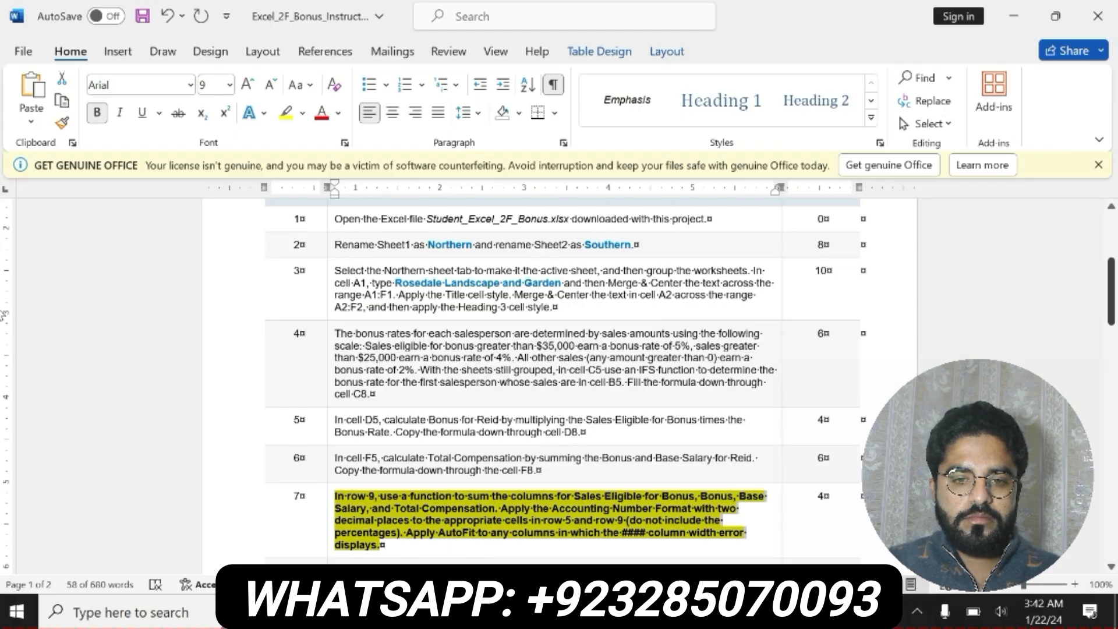
scroll(754, 447, "down", 2)
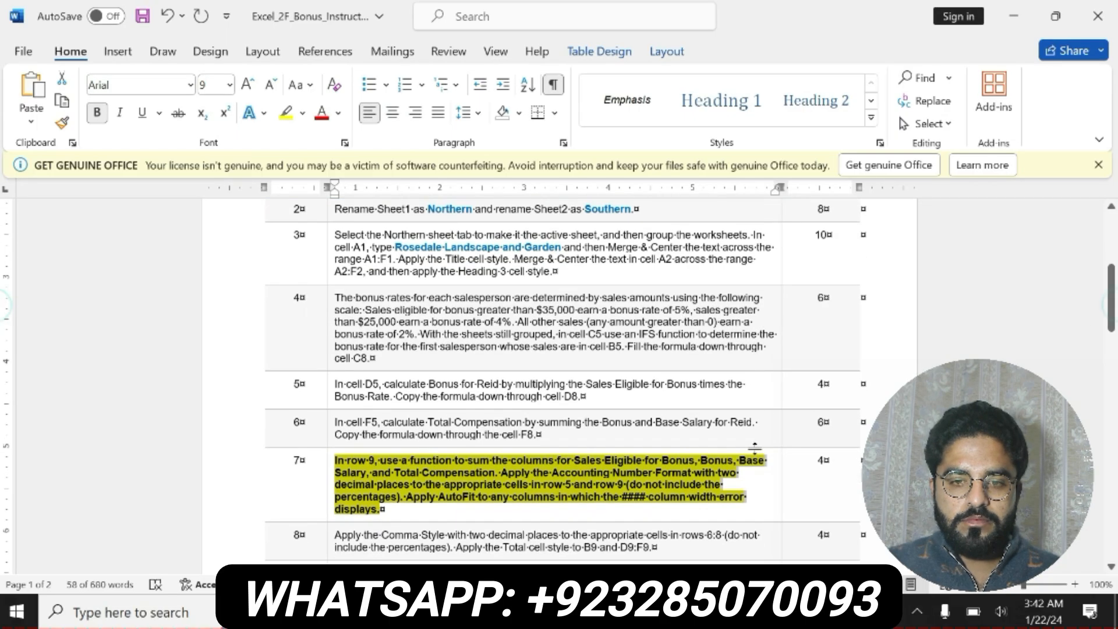
left_click(431, 497)
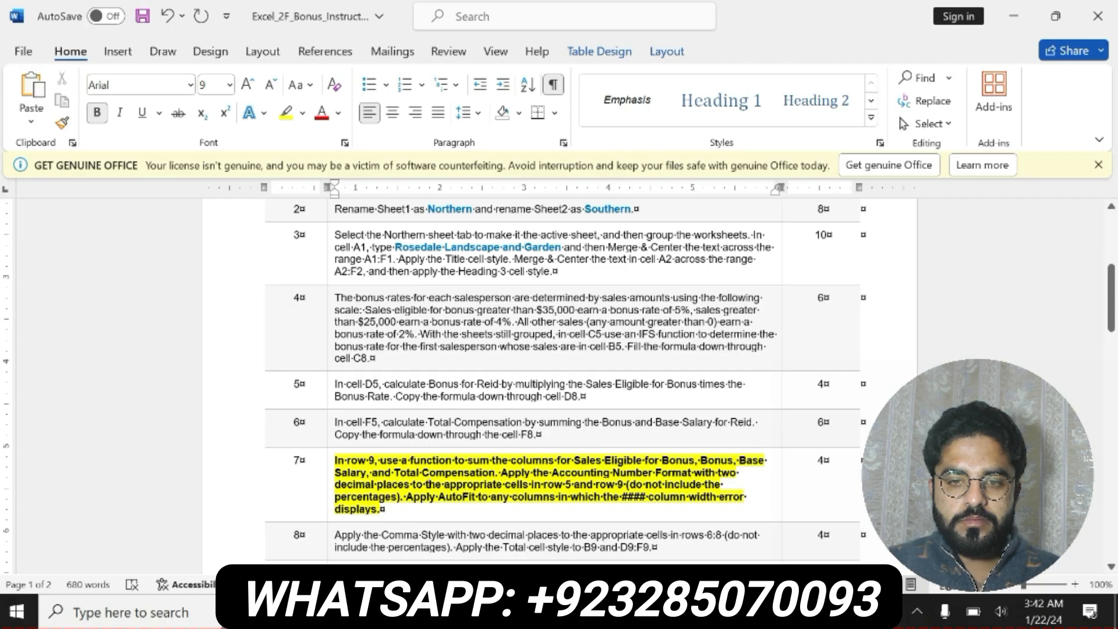
left_click_drag(582, 460, 419, 472)
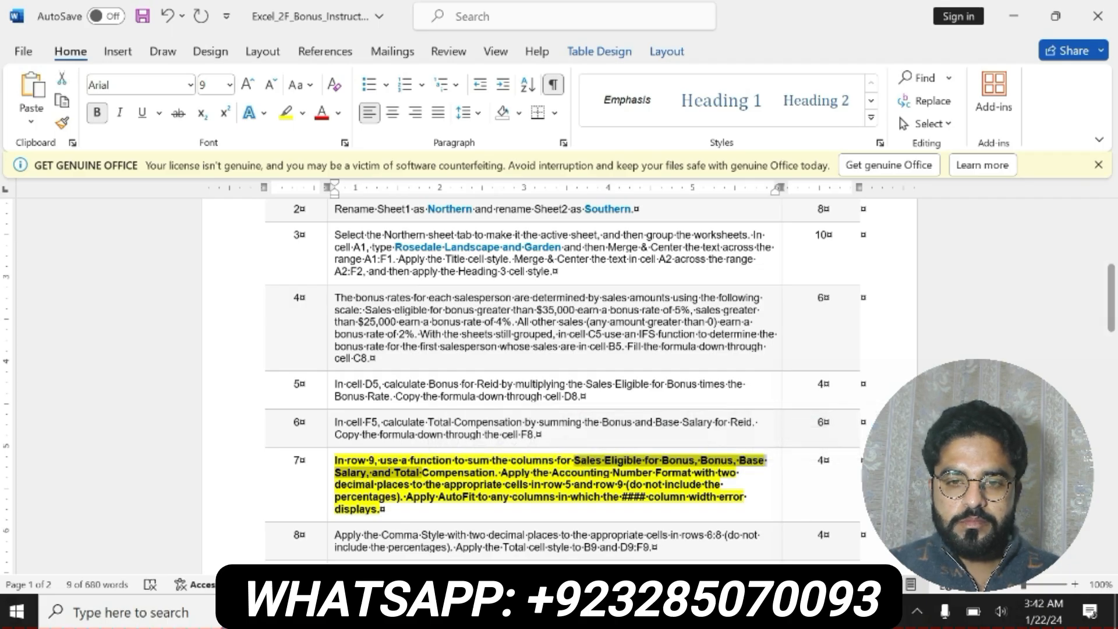
key("alt+Tab")
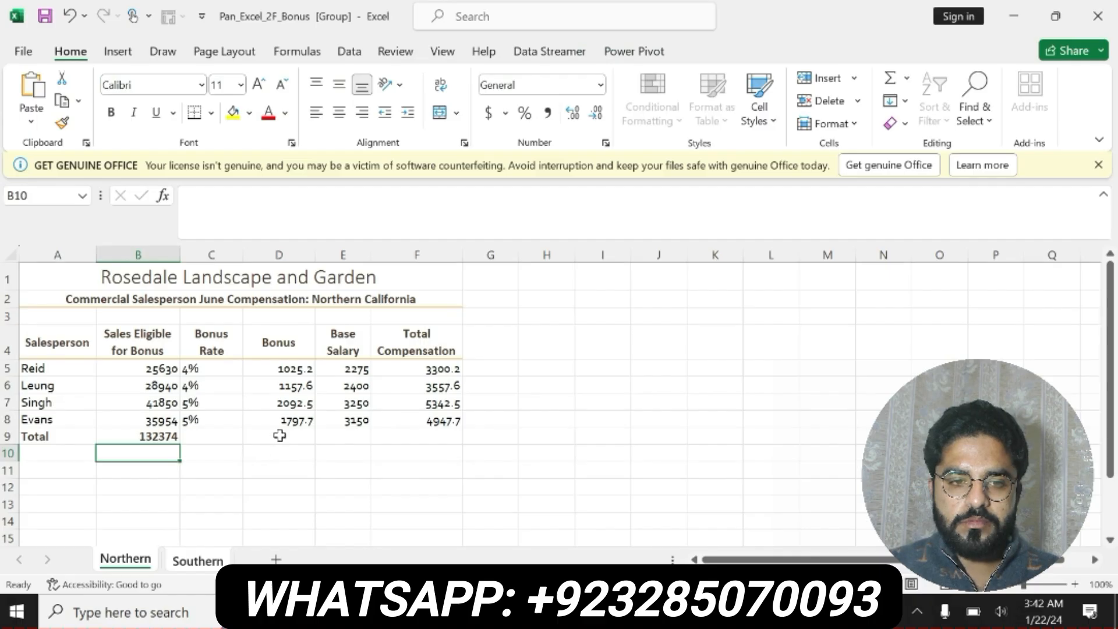
left_click(280, 435)
type("=s")
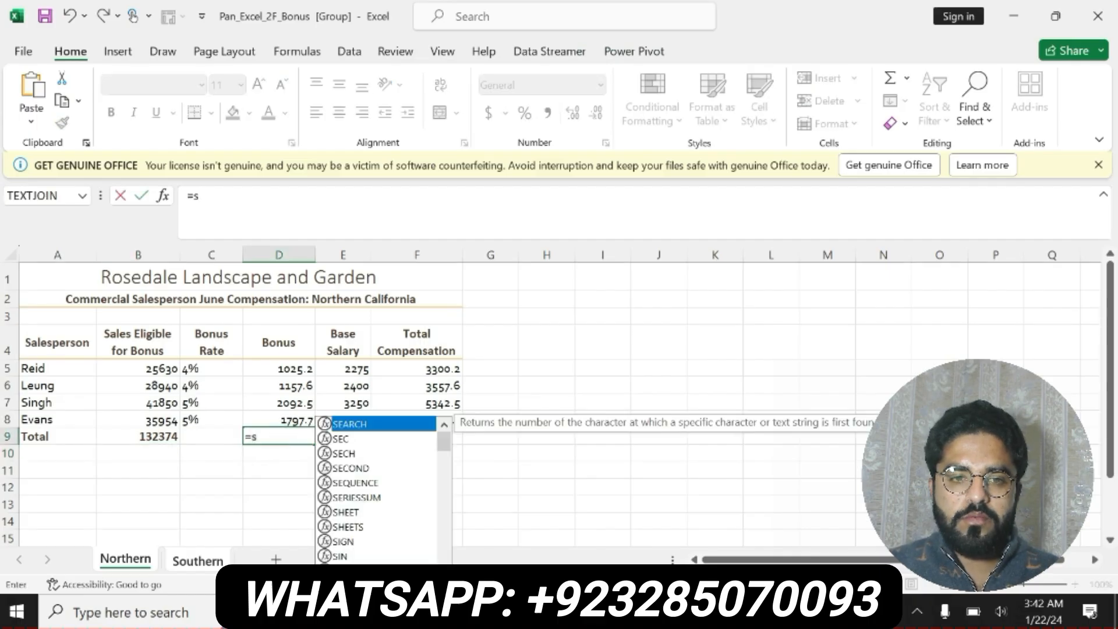
type("um")
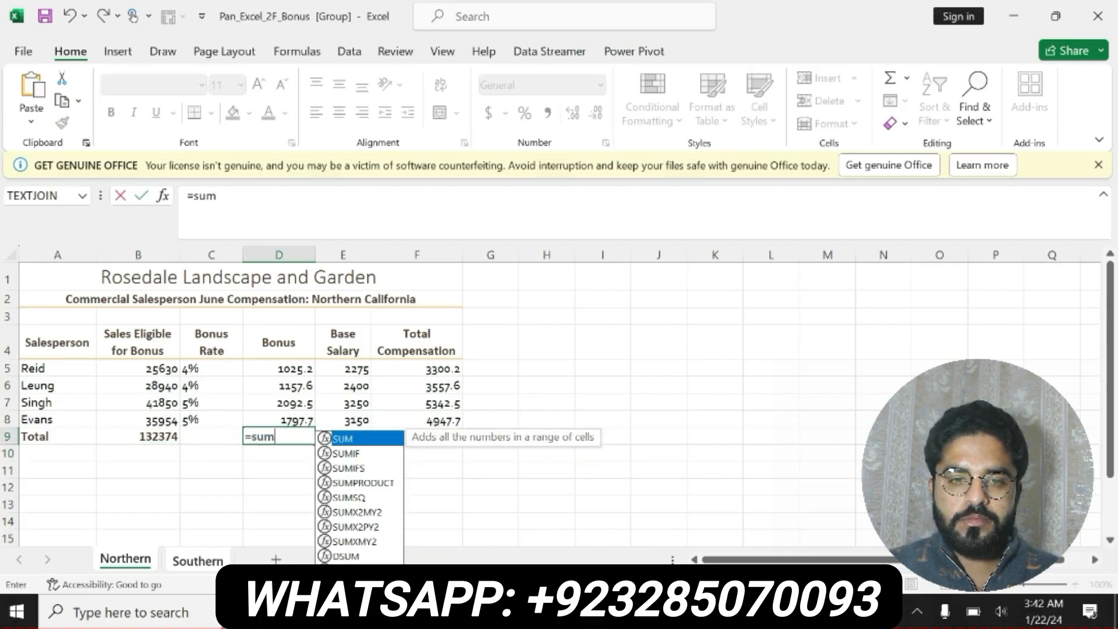
double_click(348, 442)
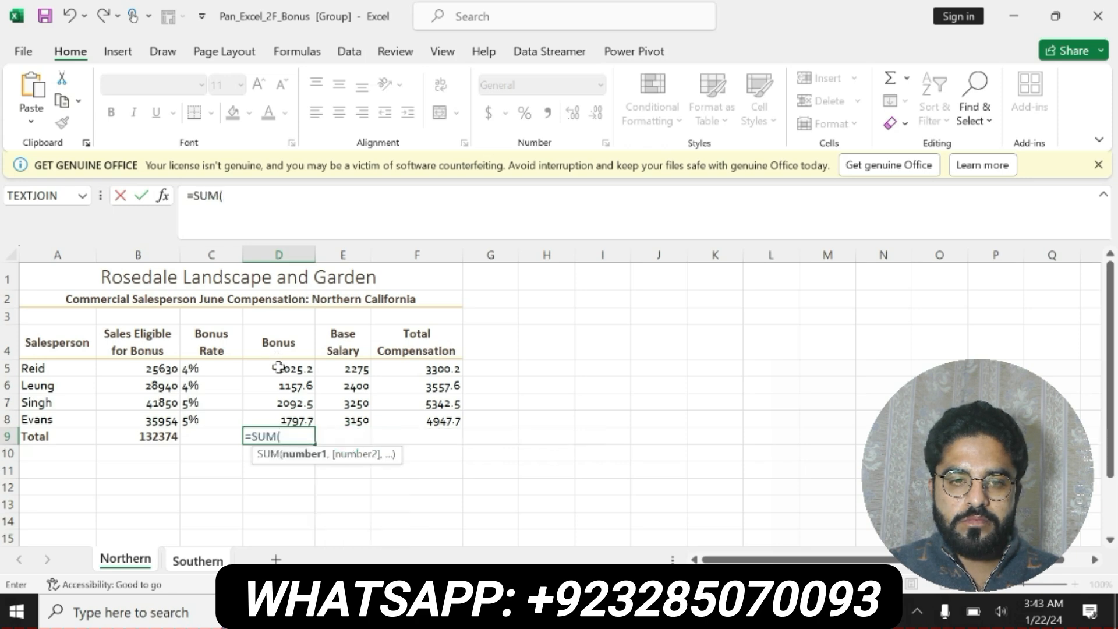
left_click_drag(279, 367, 279, 415)
type(")")
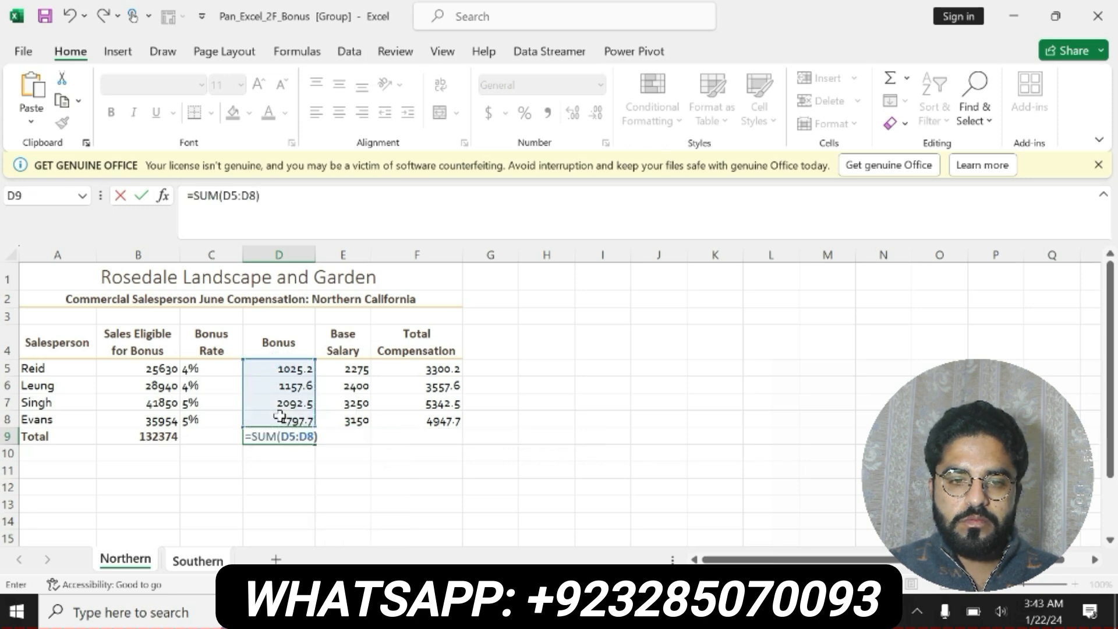
key("Return")
Total the Base Salary column in E9 with the formula =SUM(E5:E8)
left_click(348, 438)
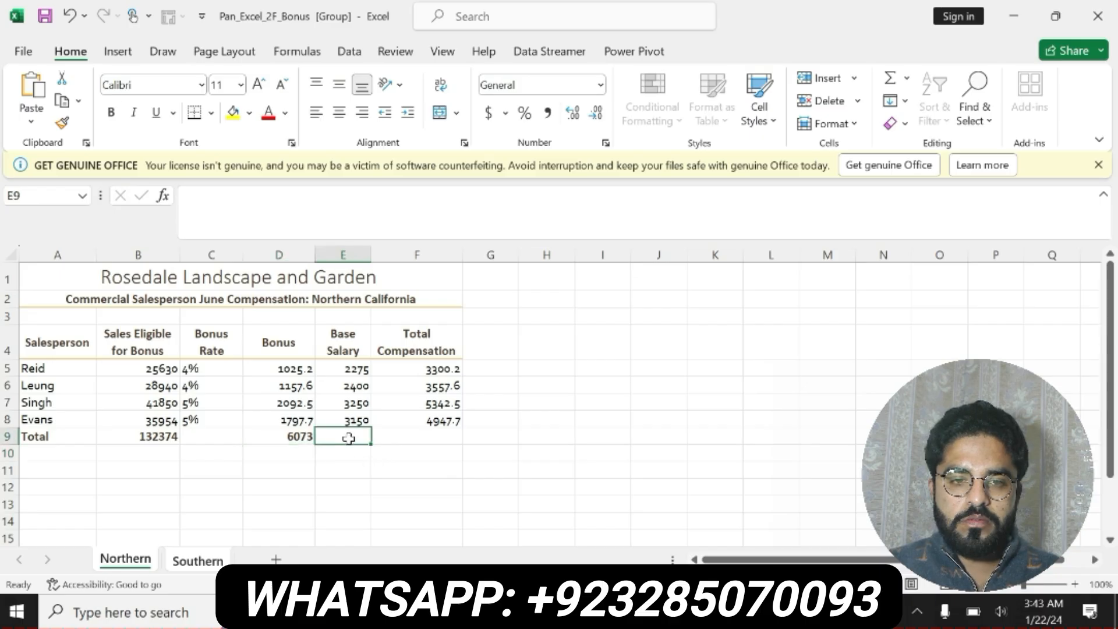
type("=sum")
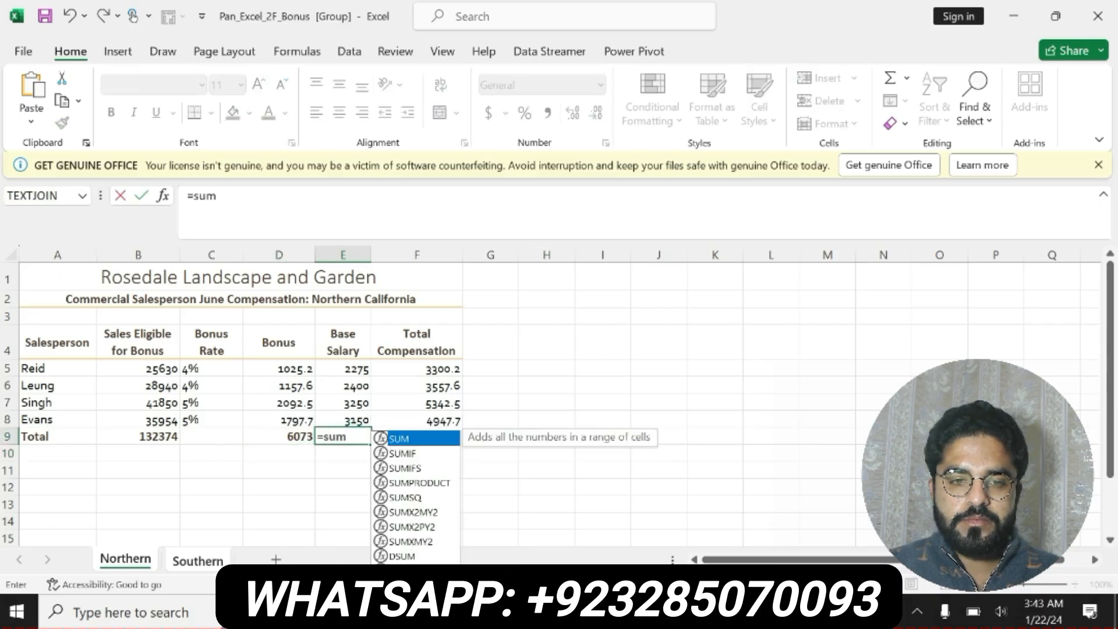
double_click(389, 440)
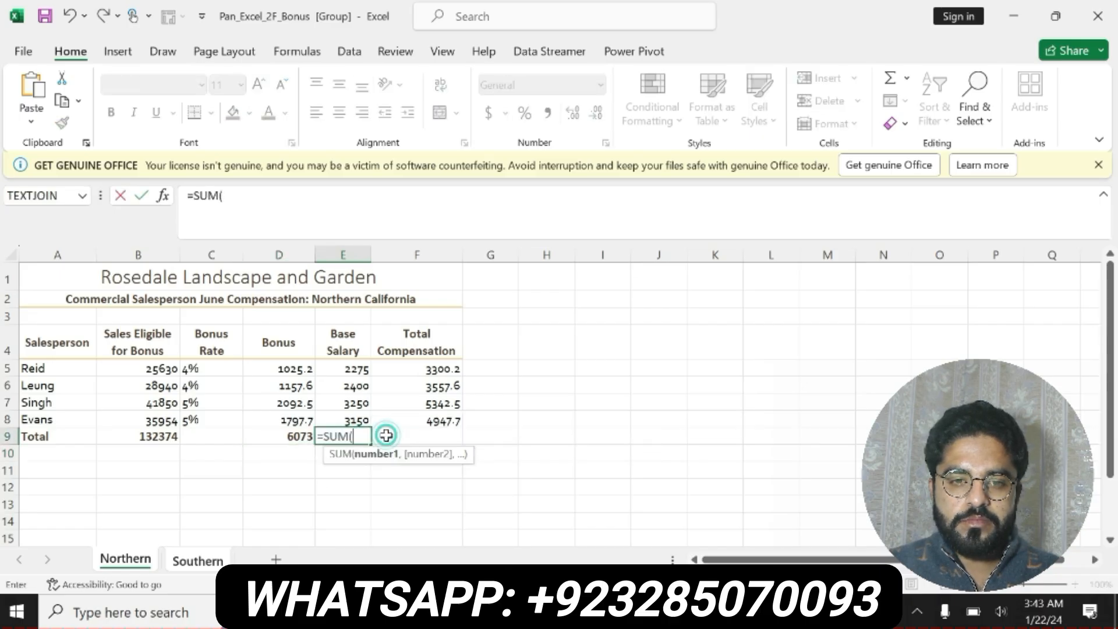
left_click(345, 368)
left_click_drag(345, 394, 345, 419)
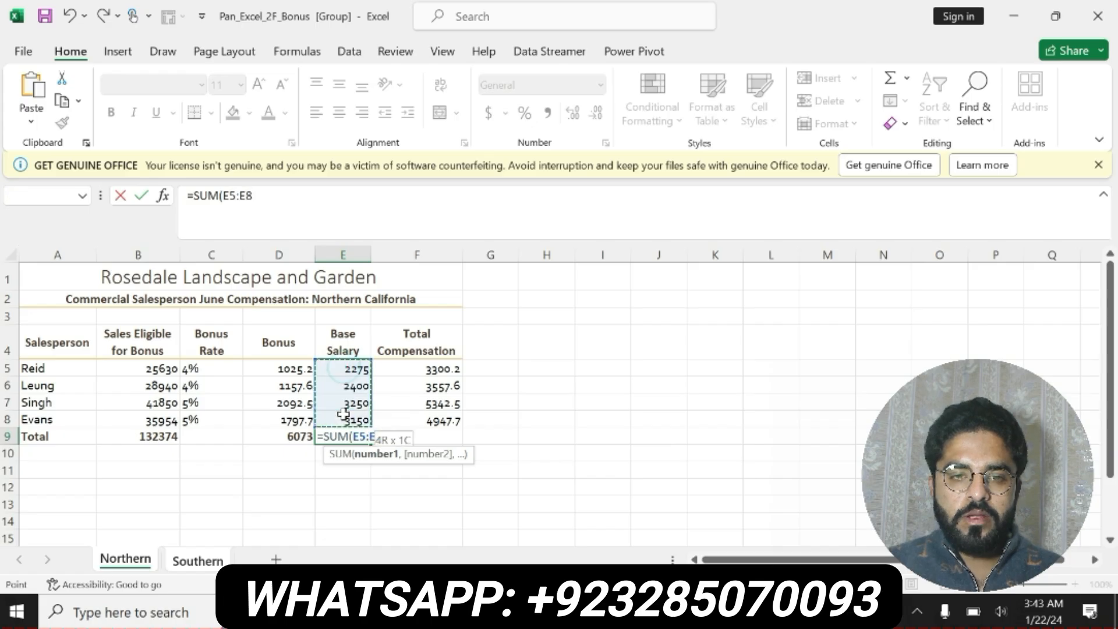
key("Return")
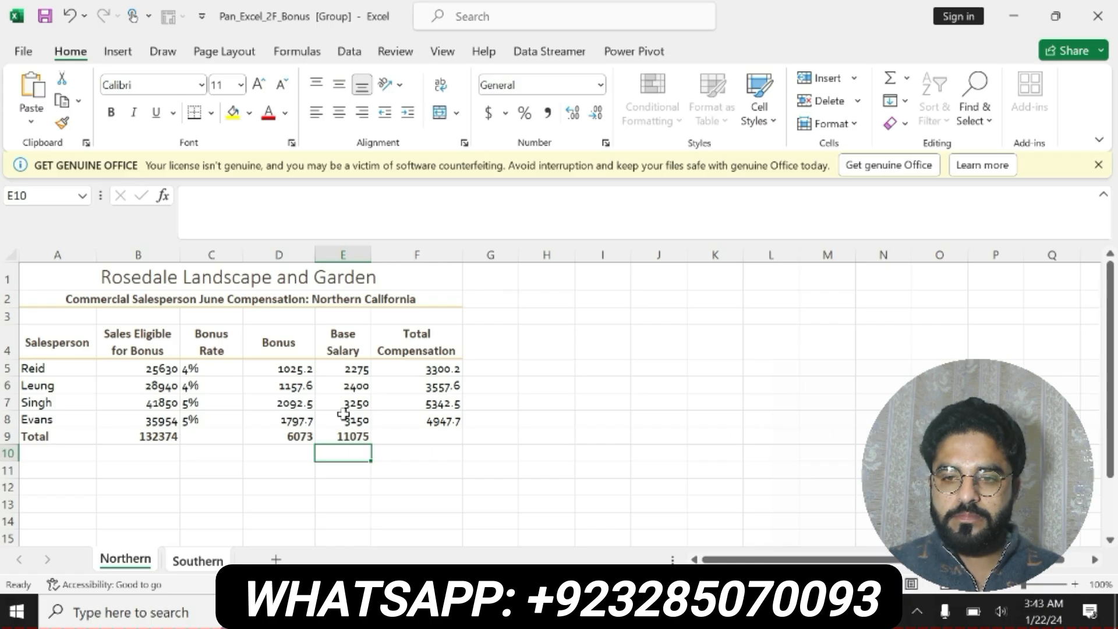
Total the Total Compensation column in F9 with the formula =SUM(F5:F8)
left_click(430, 433)
type("=")
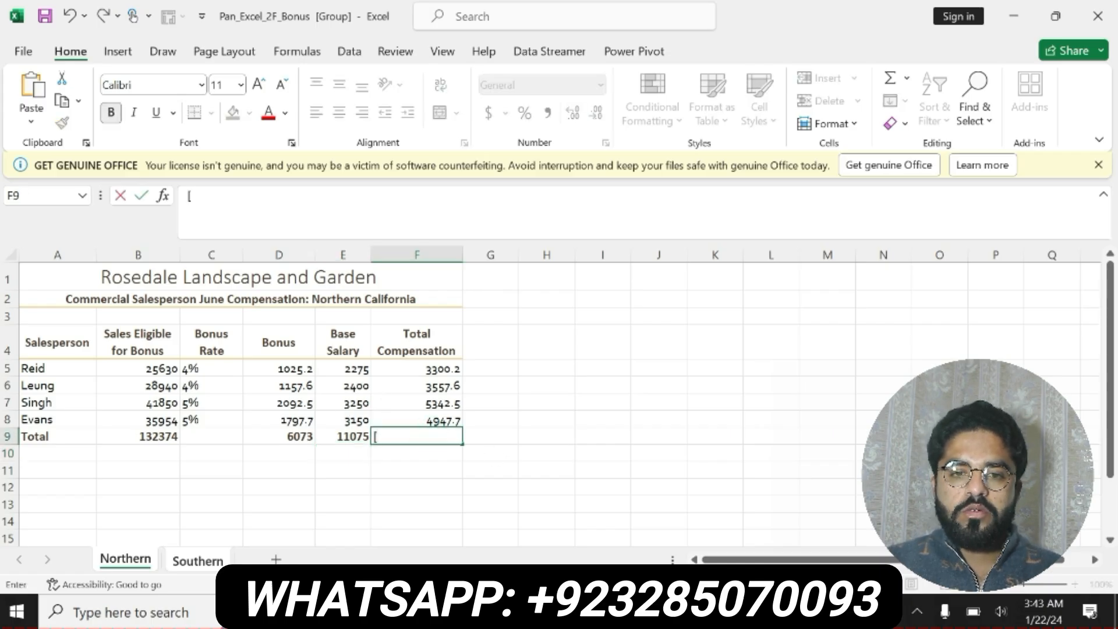
type("sum")
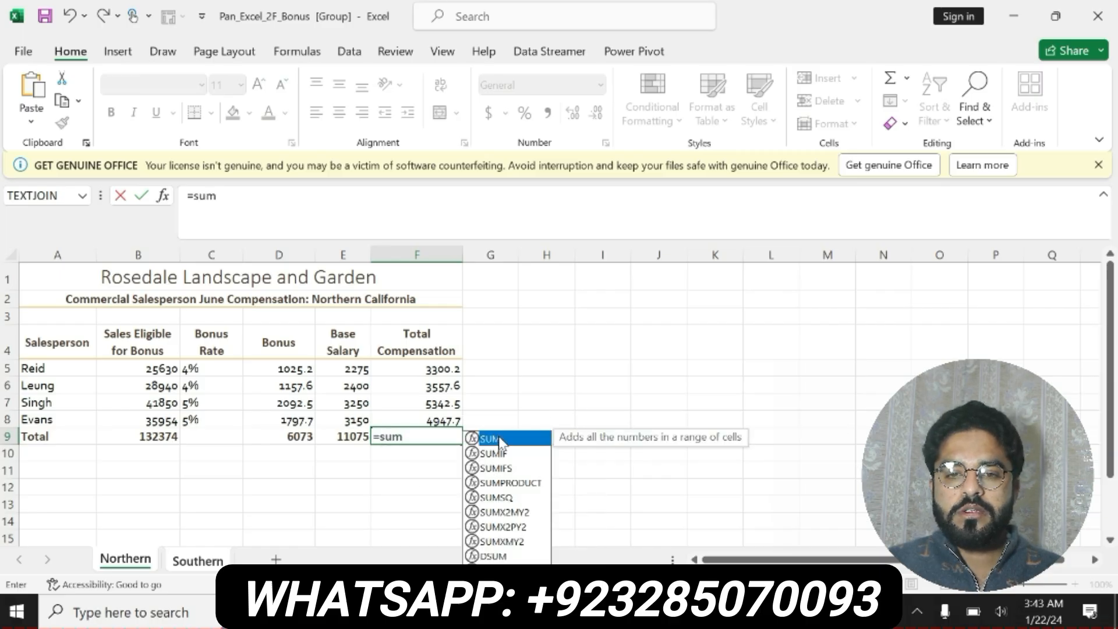
double_click(498, 437)
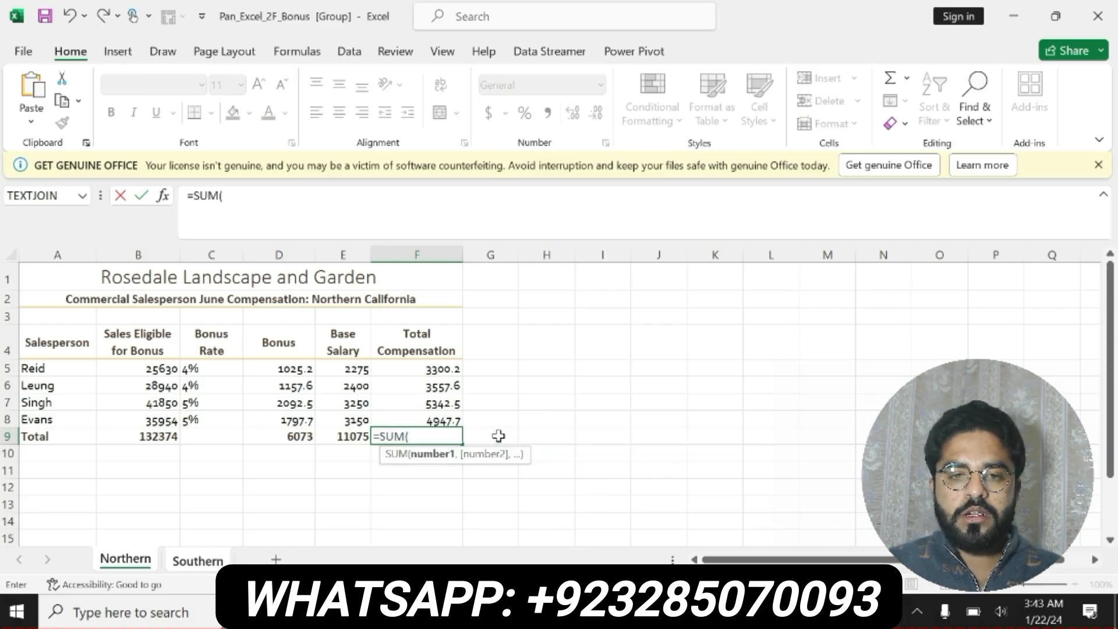
left_click_drag(430, 368, 432, 419)
type(")")
key("Return")
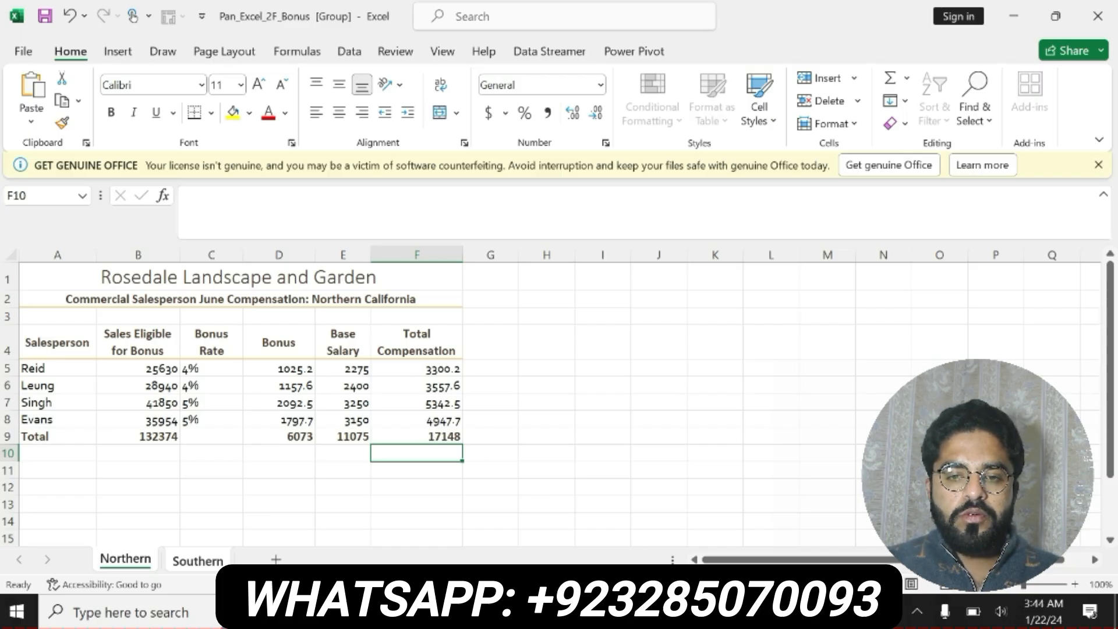
Recheck step 7's number format sentence in Word, and apply the Accounting Number Format to B6:F8 in Excel
key("alt+Tab")
left_click(578, 484)
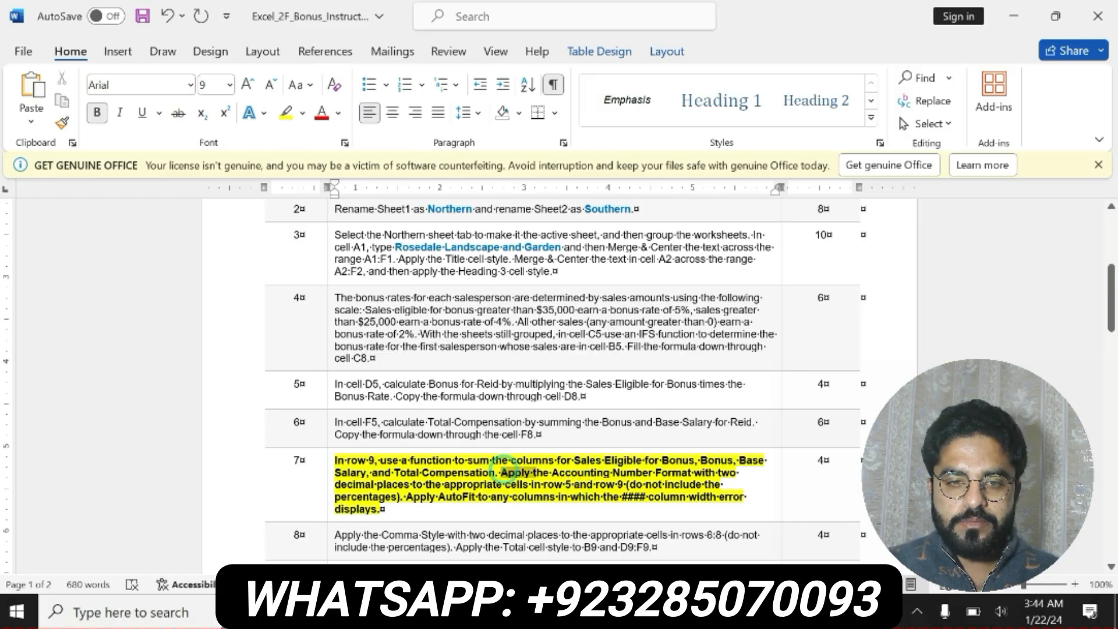
left_click(502, 472, "shift")
left_click_drag(540, 485, 618, 485)
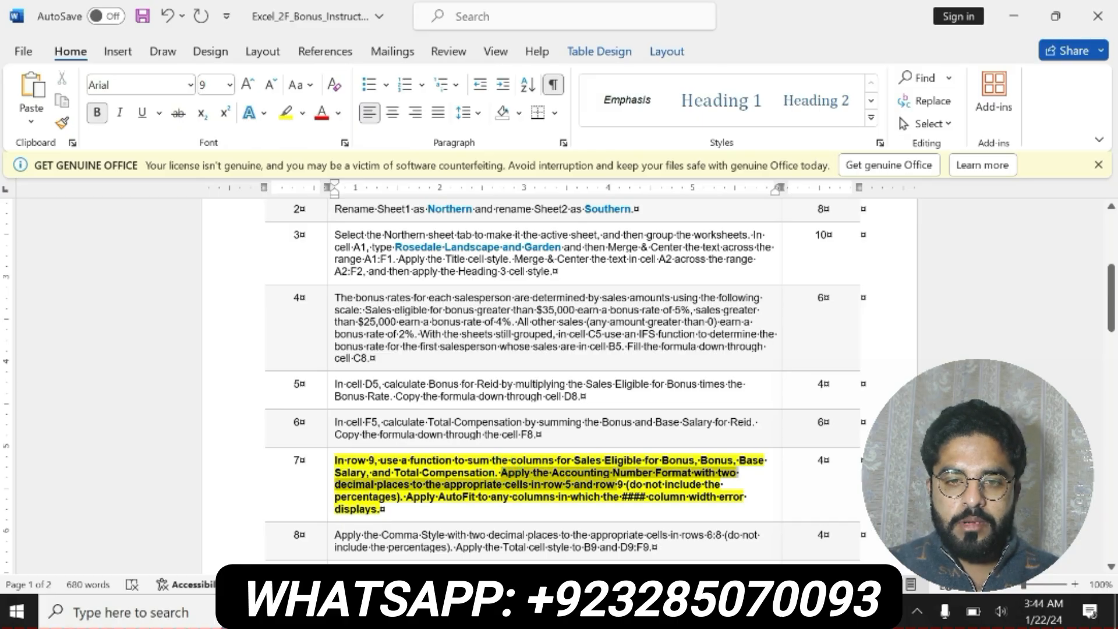
key("alt+Tab")
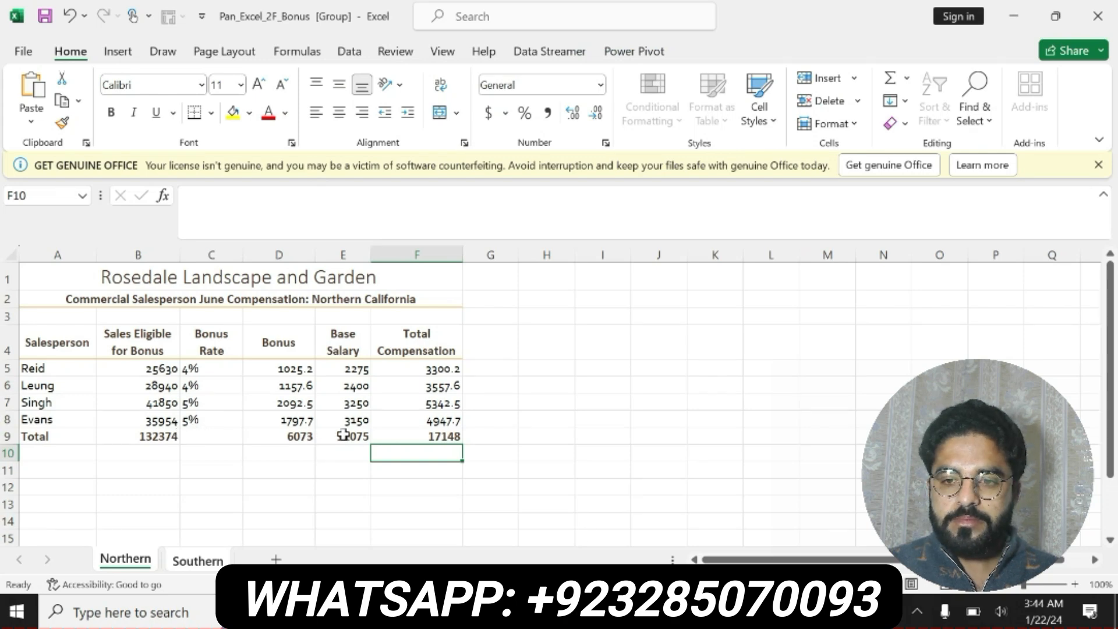
left_click(154, 385)
left_click_drag(309, 418, 418, 419)
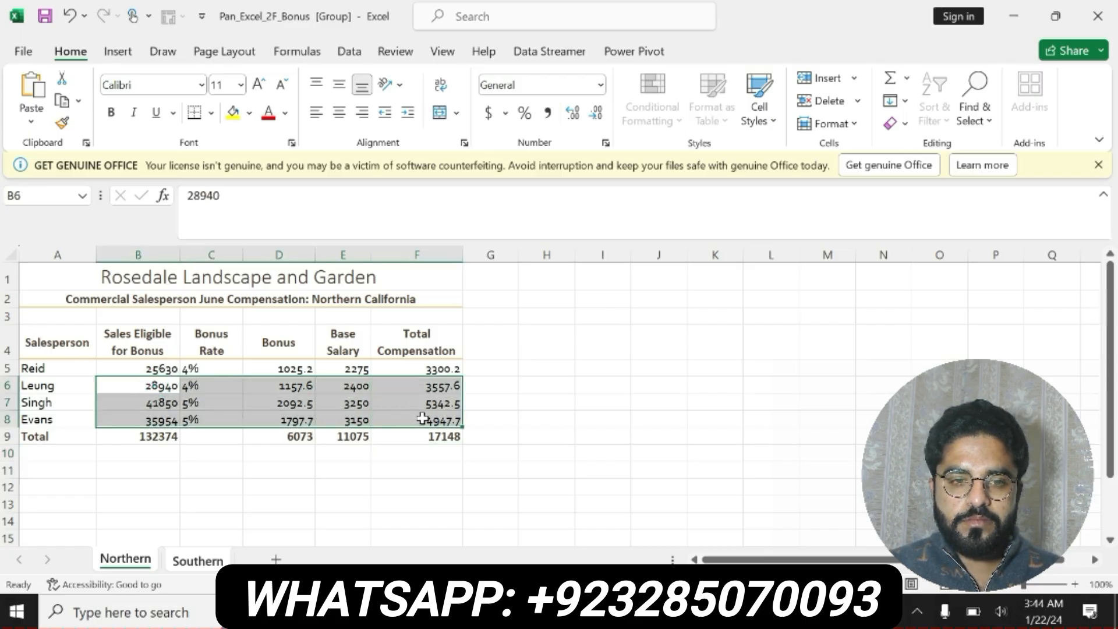
key("alt+Tab")
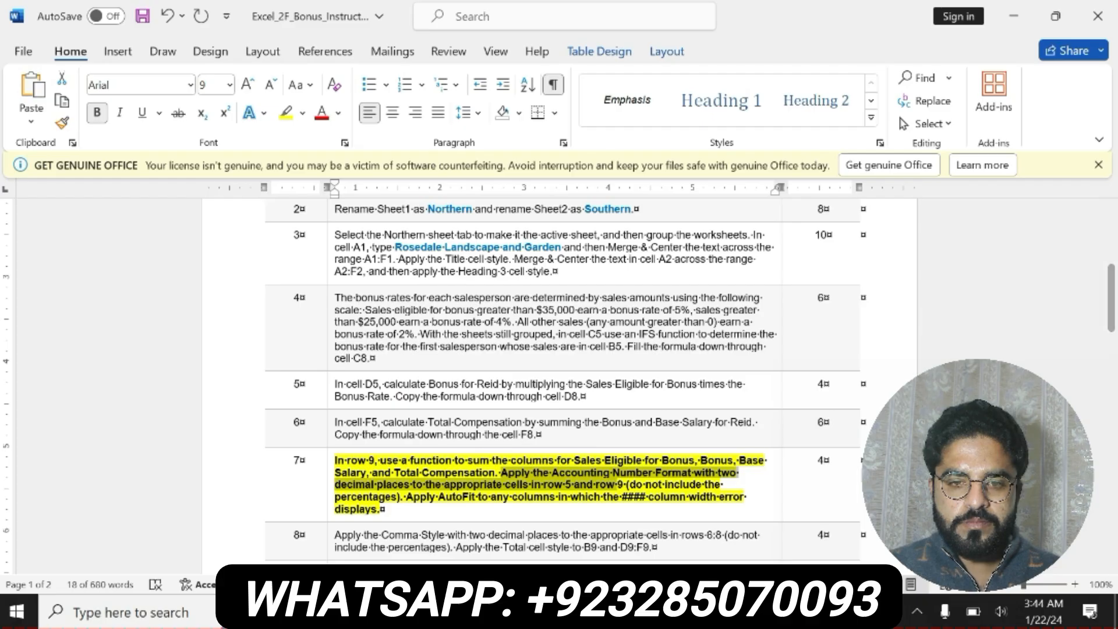
key("alt+Tab")
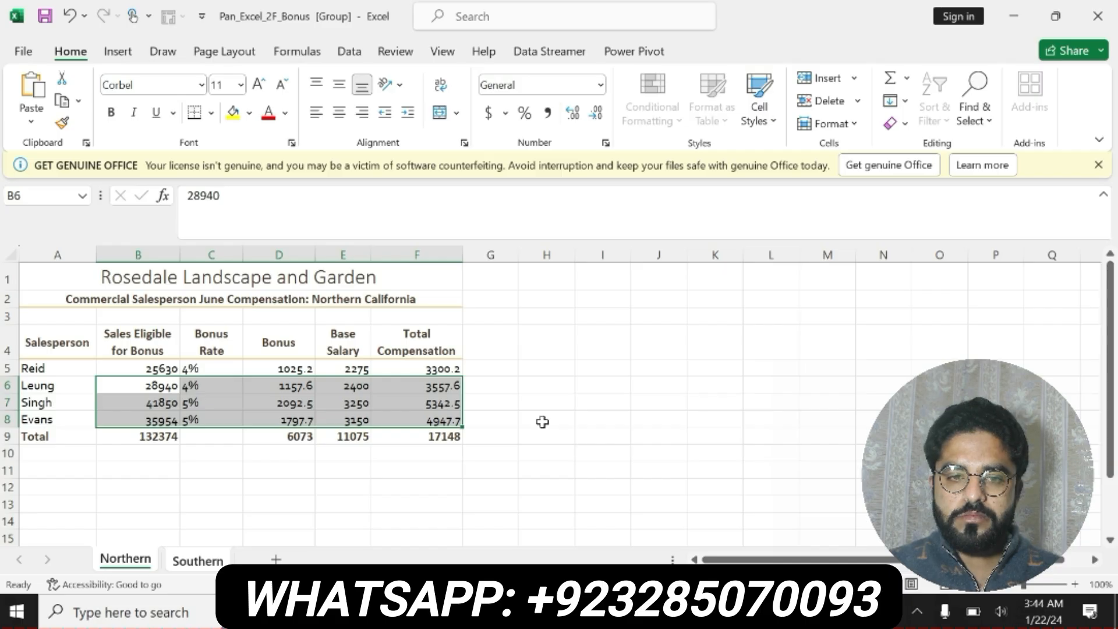
left_click(488, 114)
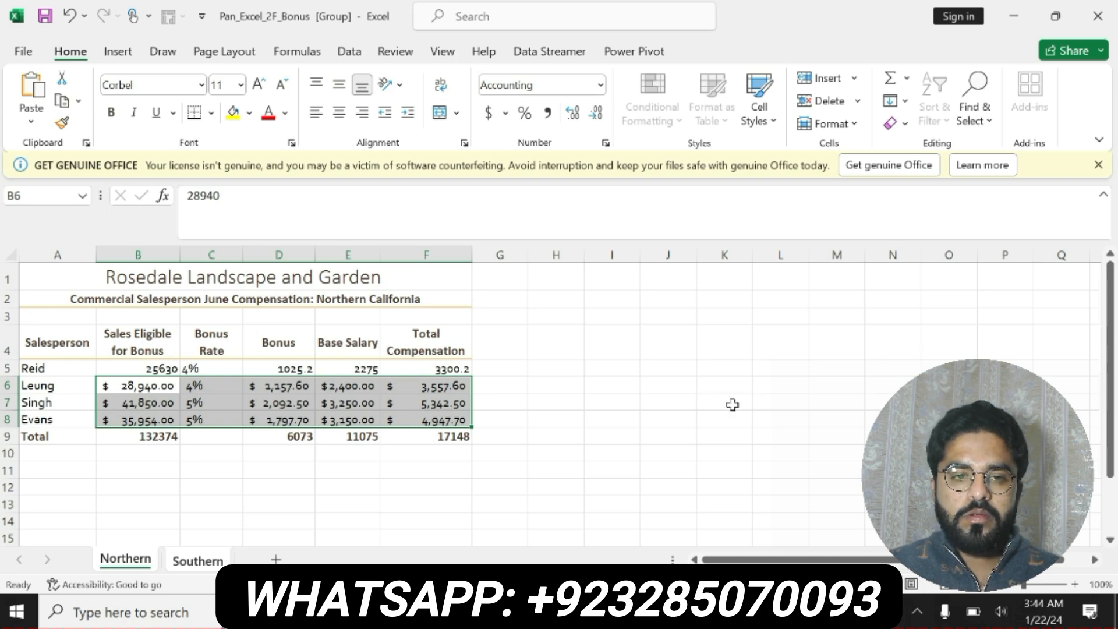
Switch to Word, undo the bold and highlight on step 7, and make the step 8 instruction bold with yellow highlighting
left_click(772, 611)
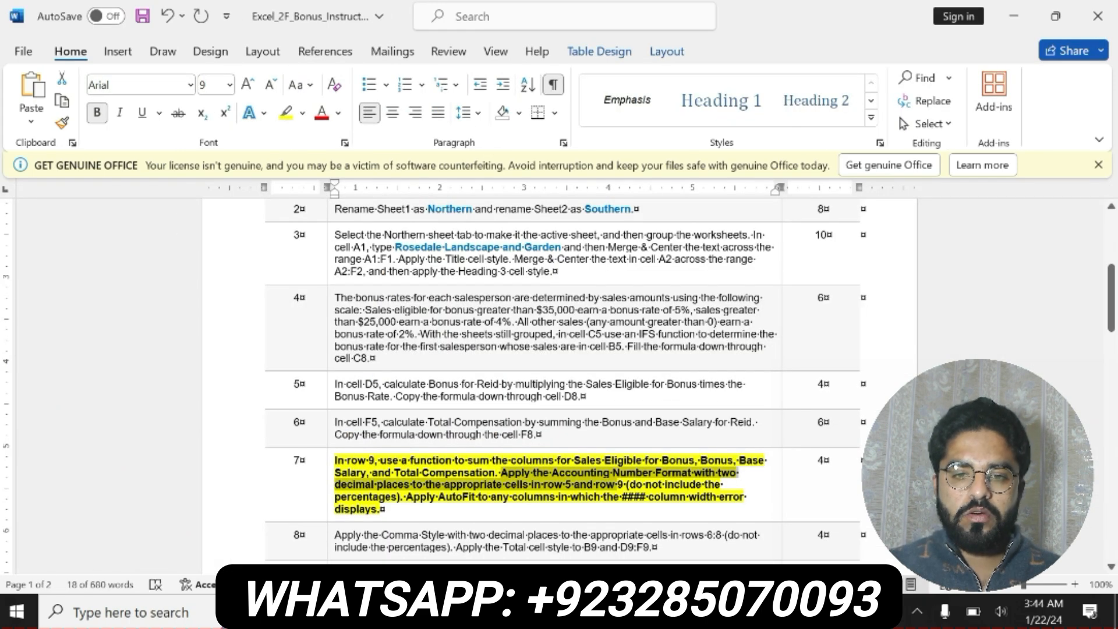
key("ctrl+z")
key("ctrl+z")
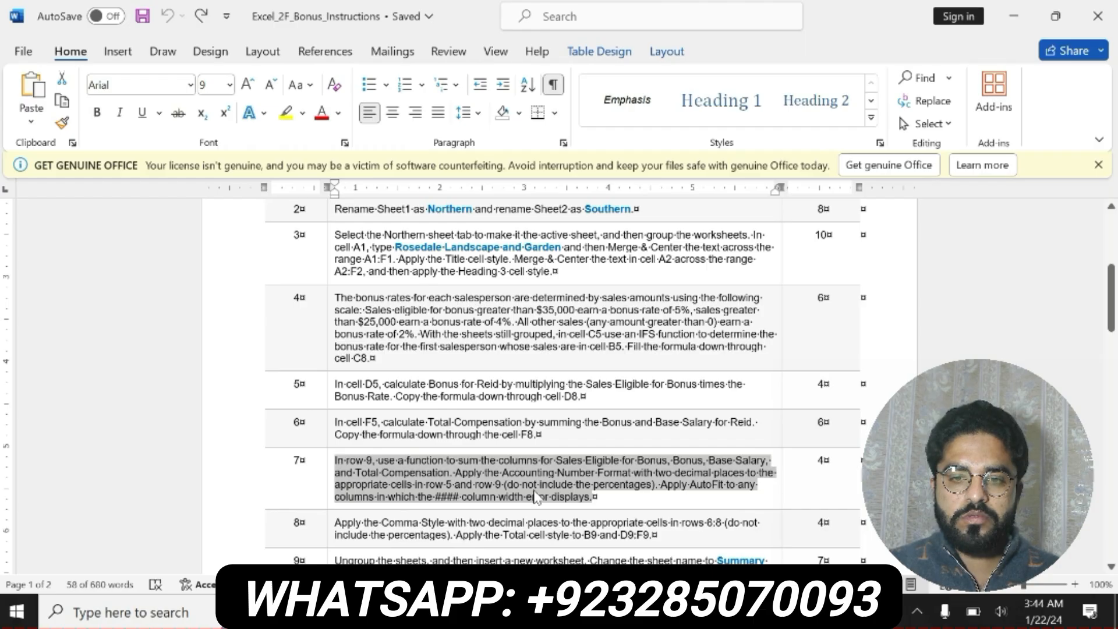
left_click_drag(335, 523, 649, 535)
left_click(635, 505)
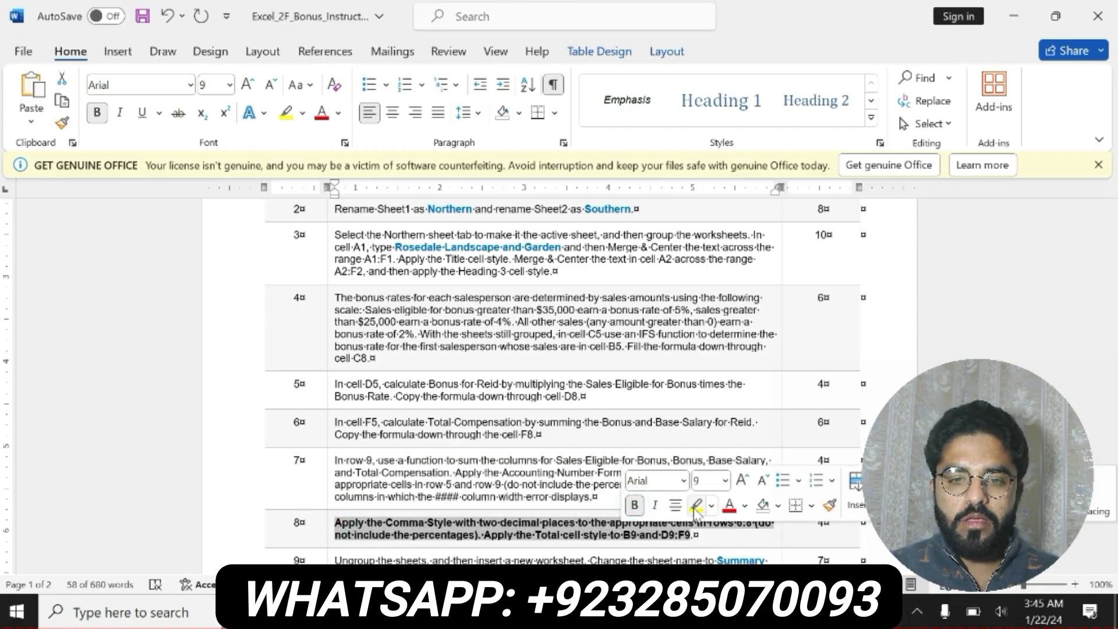
left_click(696, 505)
left_click_drag(336, 523, 654, 545)
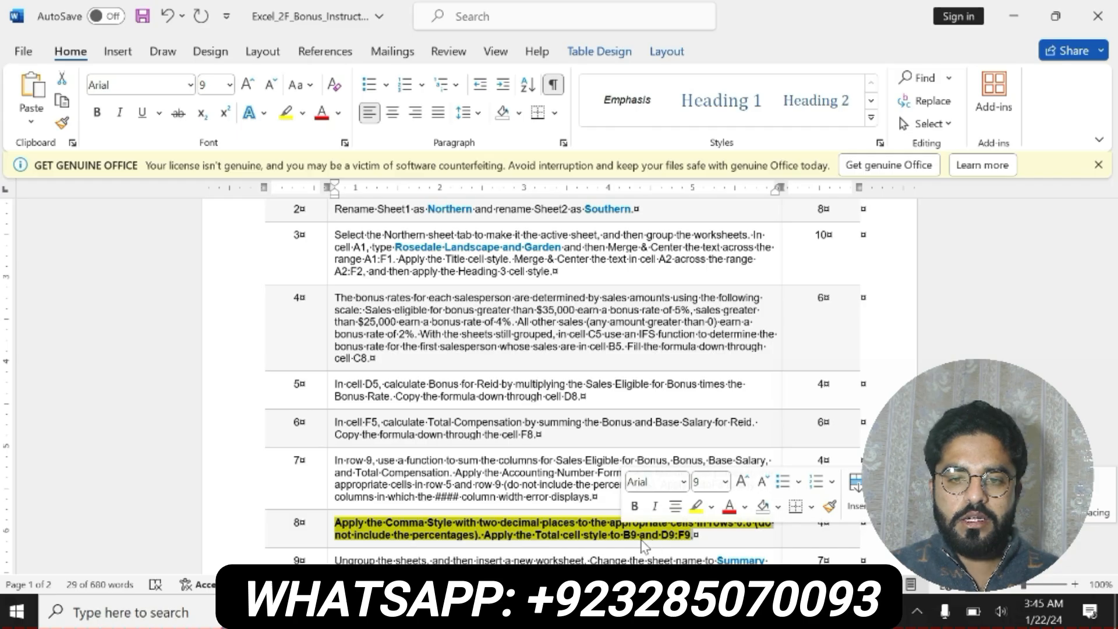
Switch to Excel and apply the Comma Style to the first salesperson's row, B5:F5
mouse_move(752, 611)
left_click(751, 518)
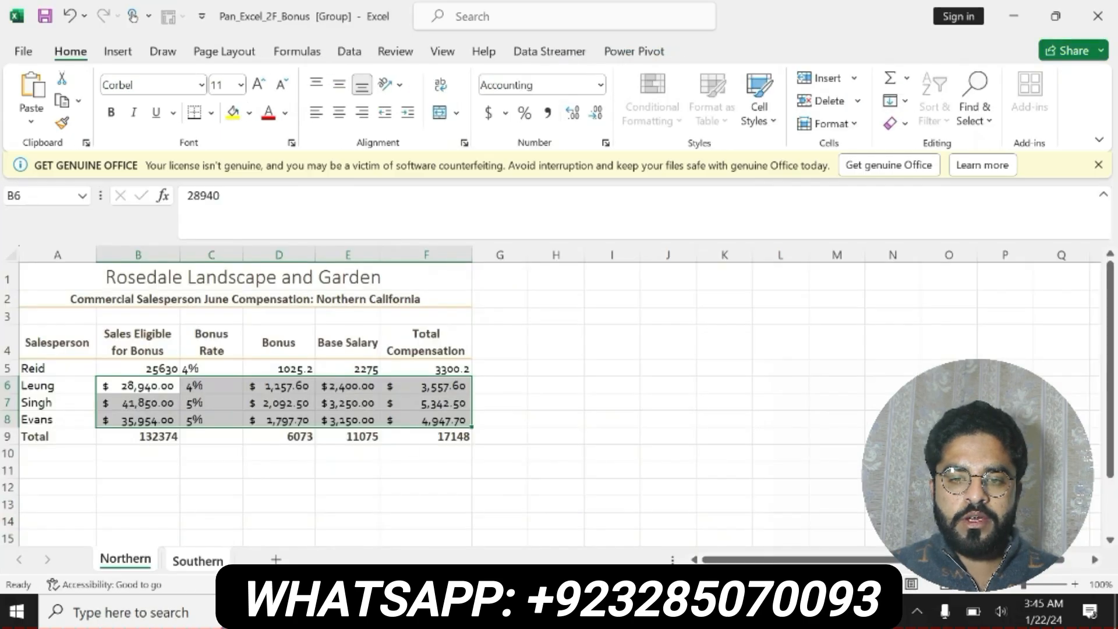
left_click(136, 365)
left_click_drag(135, 364, 445, 369)
left_click(546, 113)
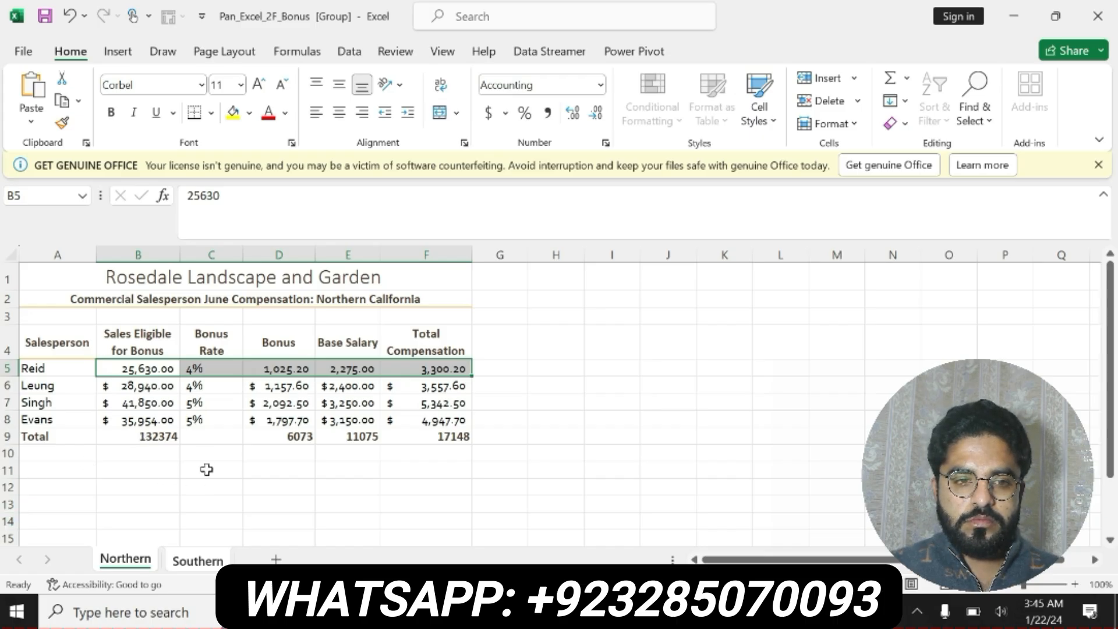
Apply the Comma Style to the totals in B9:F9, and return to the step 8 instruction in Word
left_click_drag(164, 438, 411, 448)
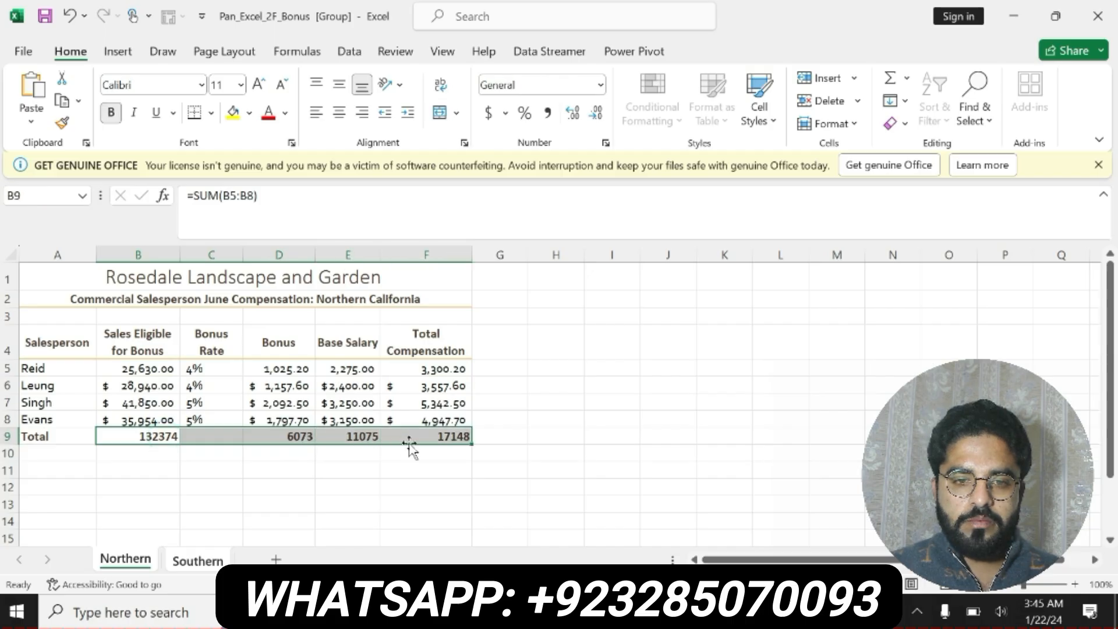
left_click(547, 113)
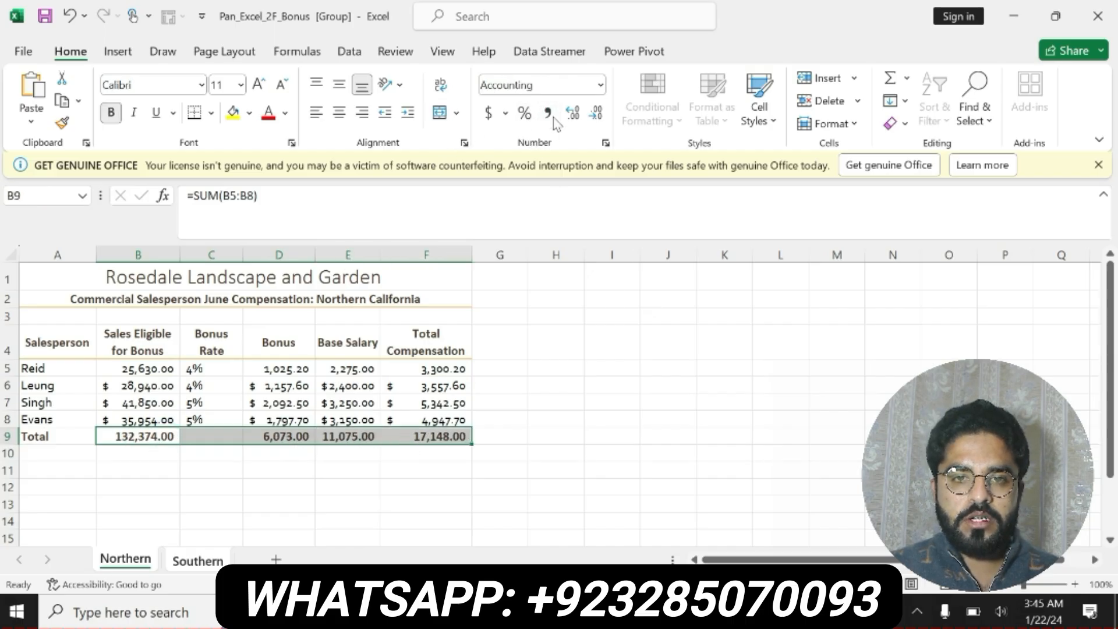
left_click(550, 114)
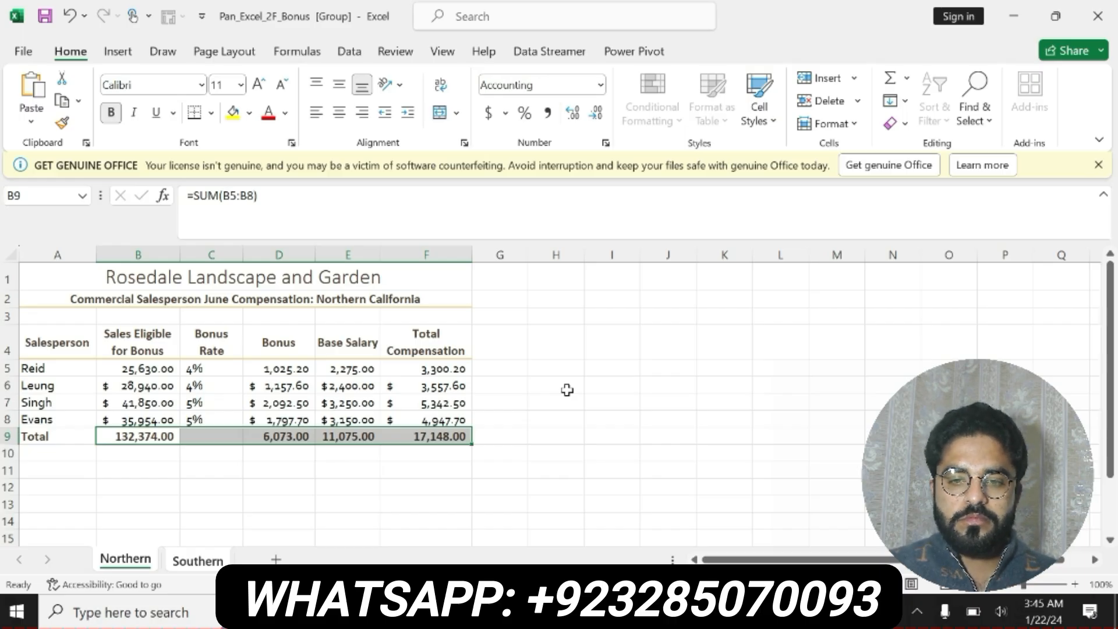
left_click(810, 611)
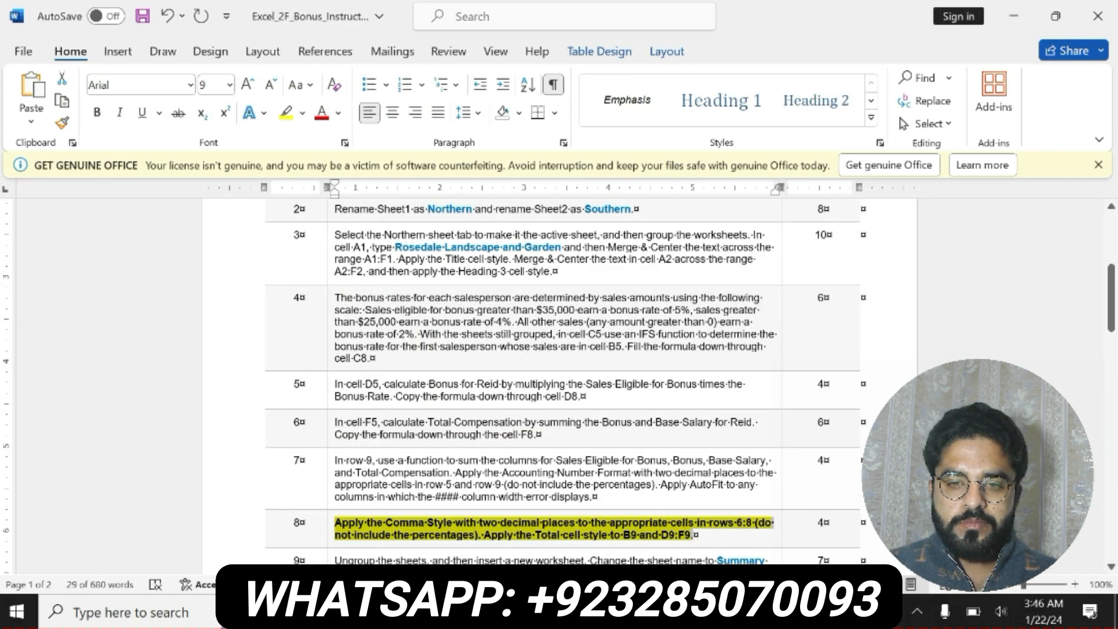
Check step 8's Total cell style sentence in Word, and apply the Total cell style to B9:F9 in Excel
left_click_drag(1112, 308, 1112, 318)
left_click(515, 482)
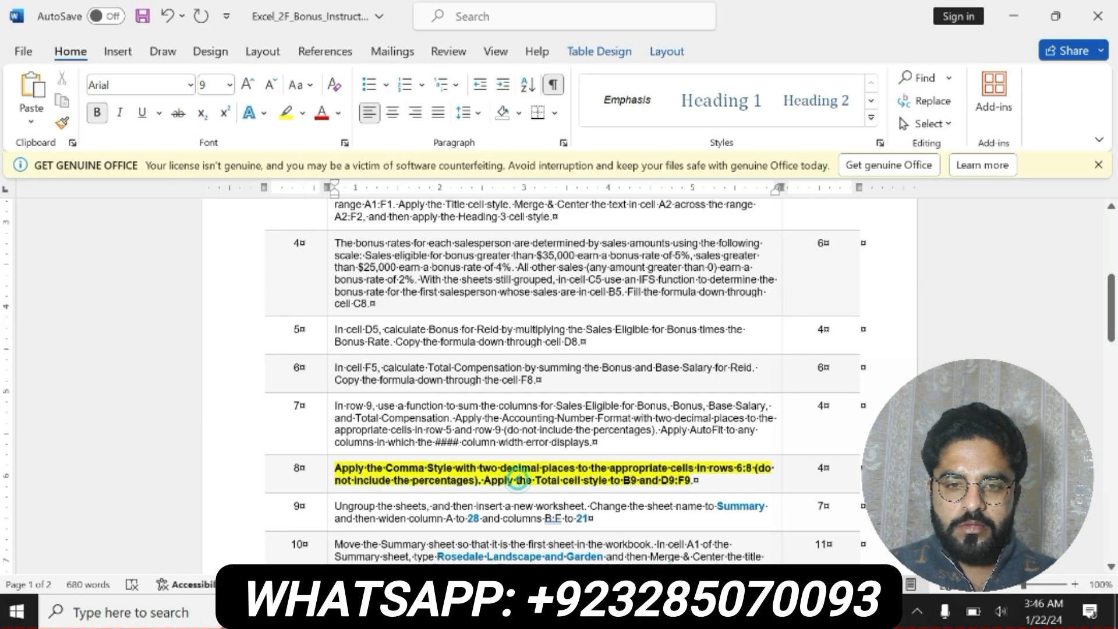
left_click_drag(492, 481, 693, 481)
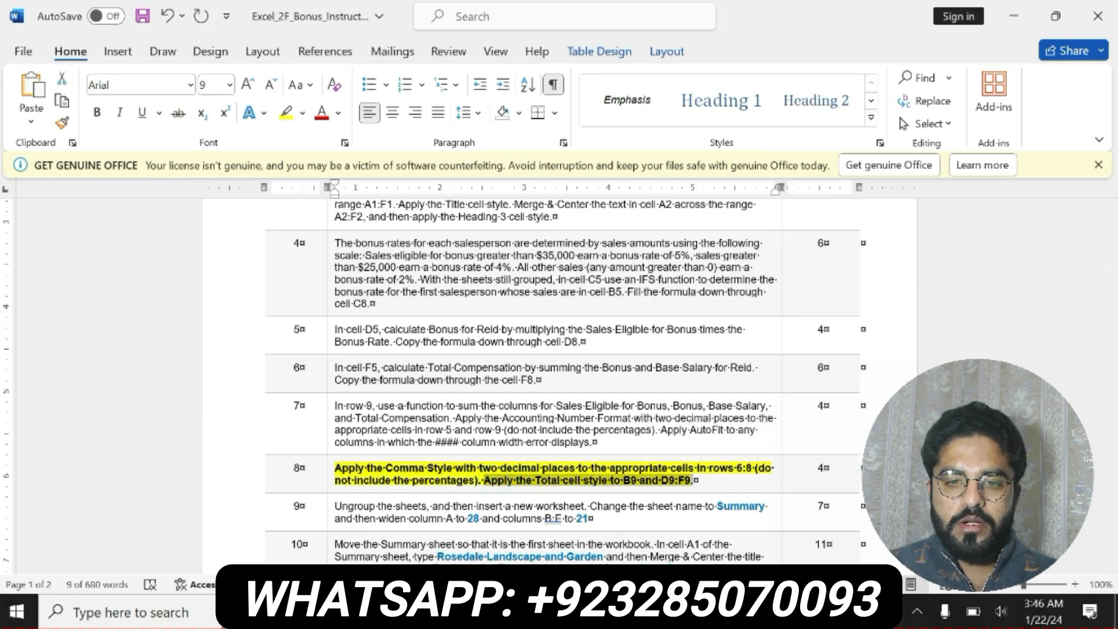
left_click(542, 611)
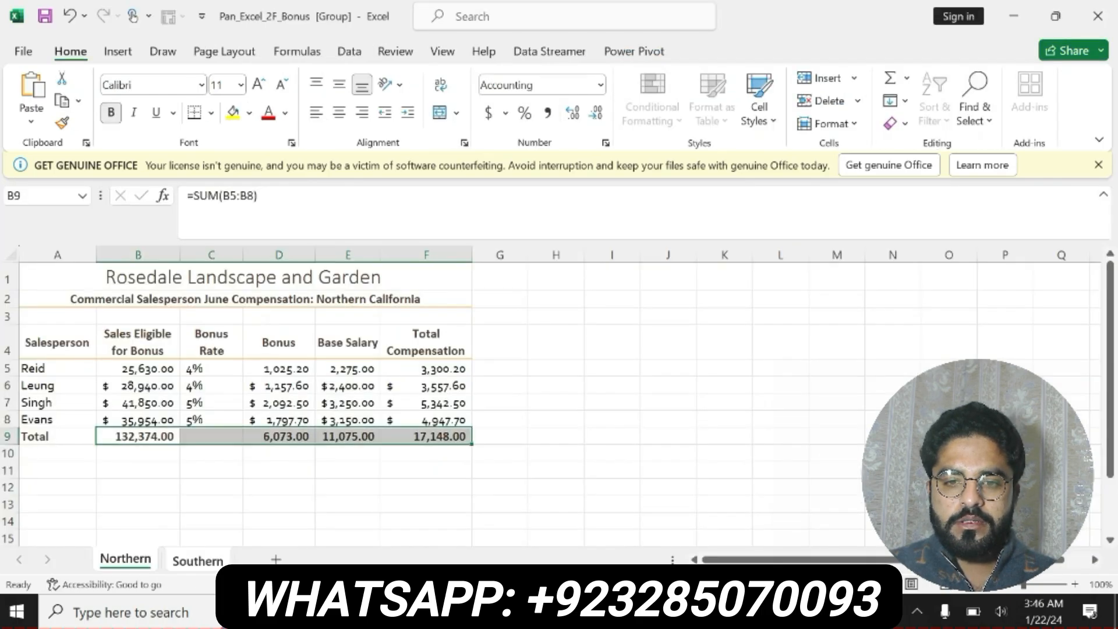
left_click(766, 123)
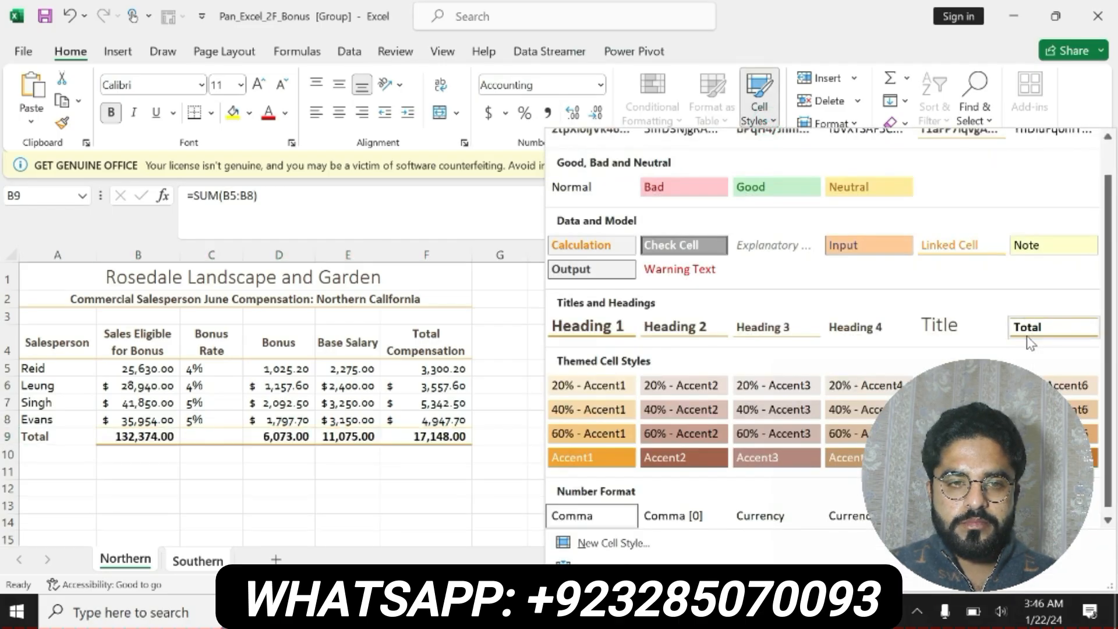
left_click(1028, 333)
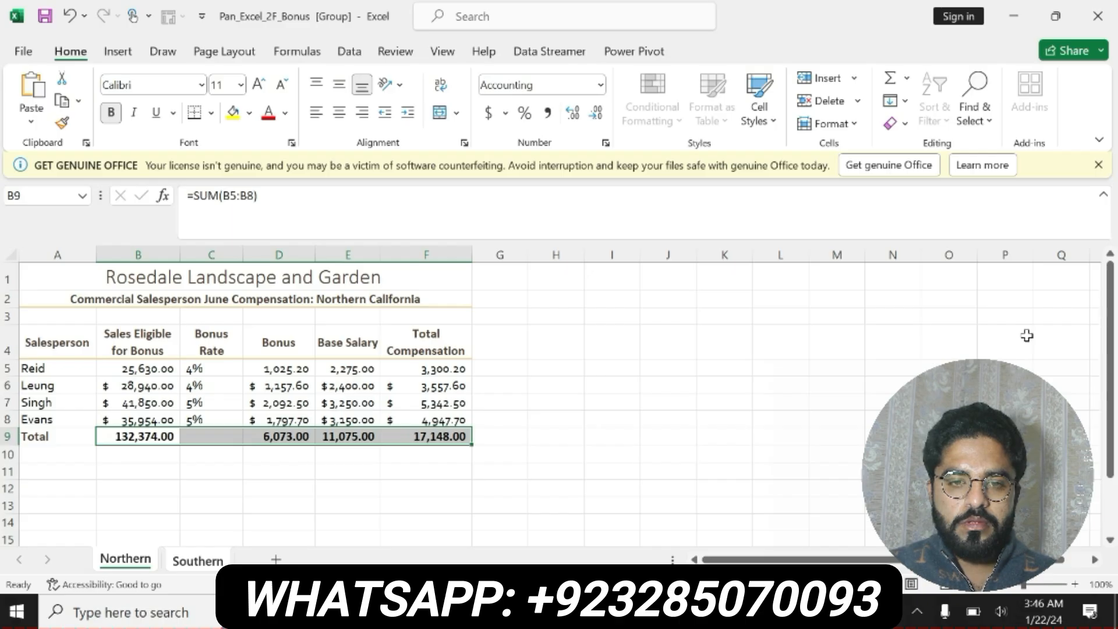
left_click(885, 455)
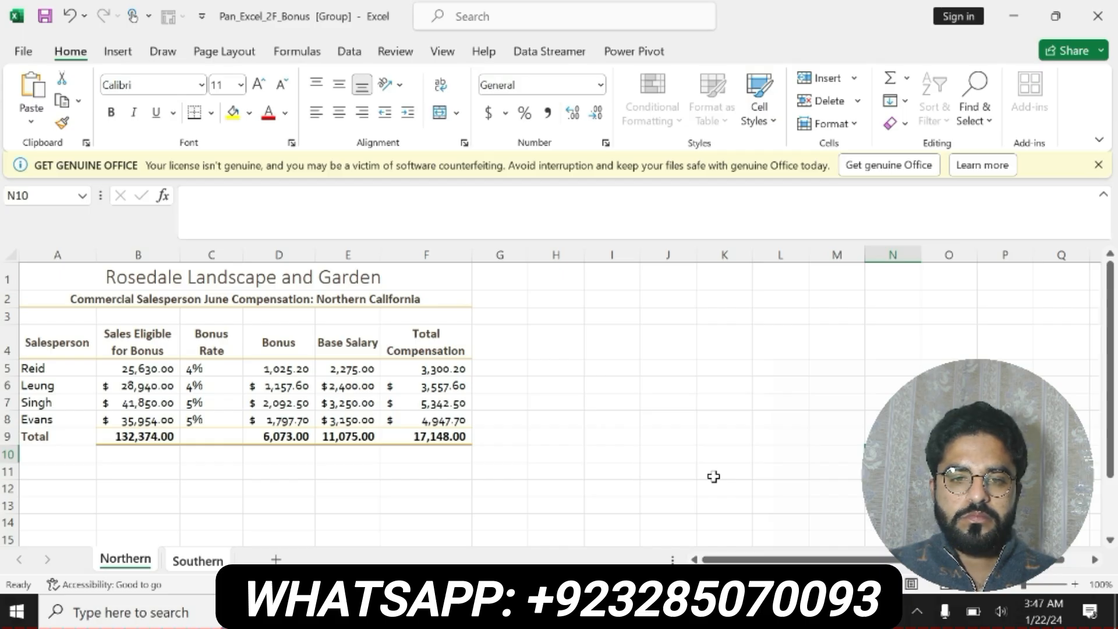
Switch to Word, undo the bold and highlight on step 8, and make the step 9 instruction bold with yellow highlighting
key("alt+Tab")
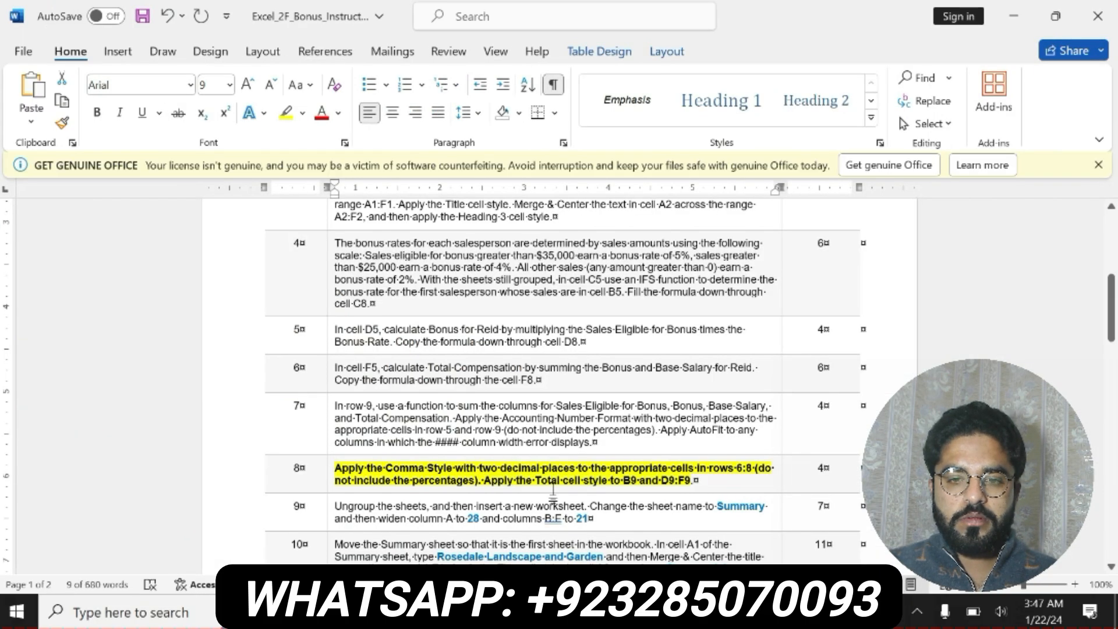
key("ctrl+z")
key("ctrl+z")
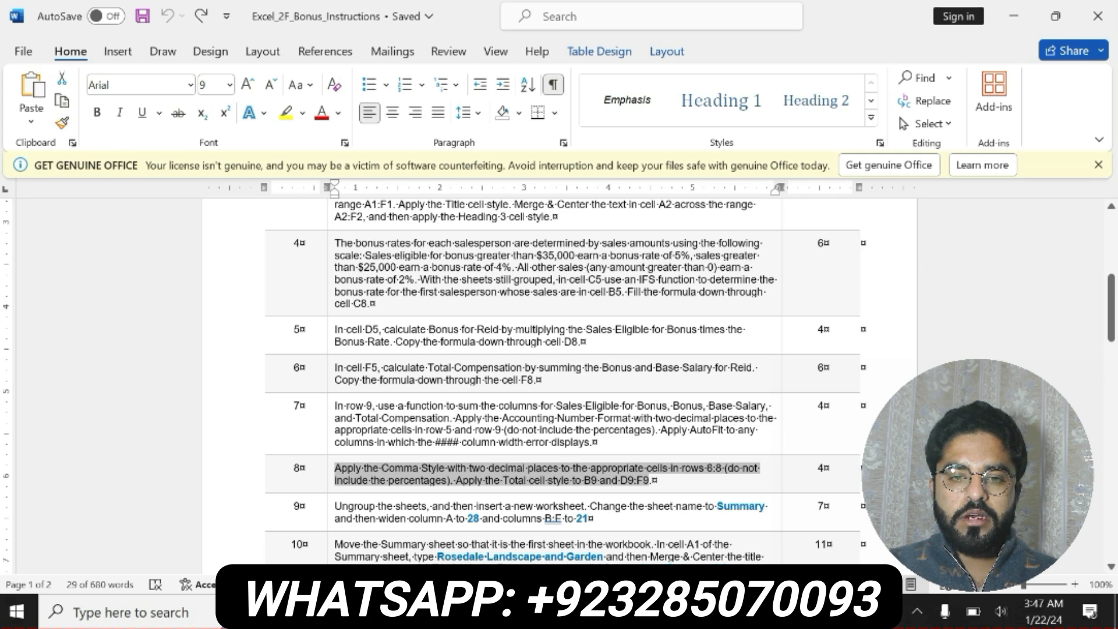
left_click_drag(334, 506, 593, 518)
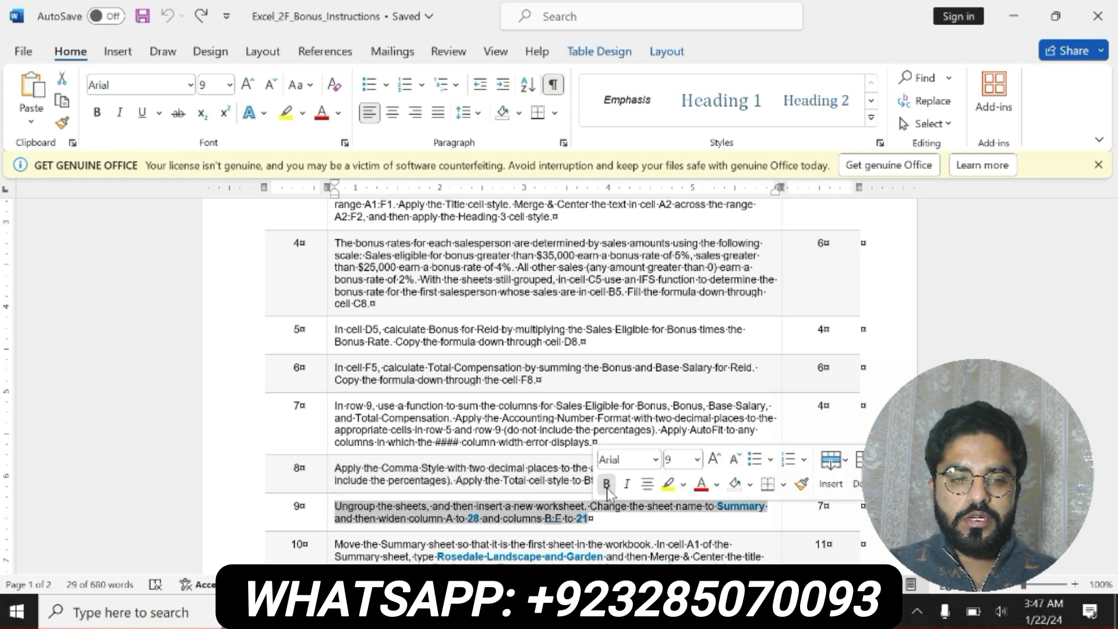
left_click(607, 486)
left_click(668, 484)
left_click(335, 506)
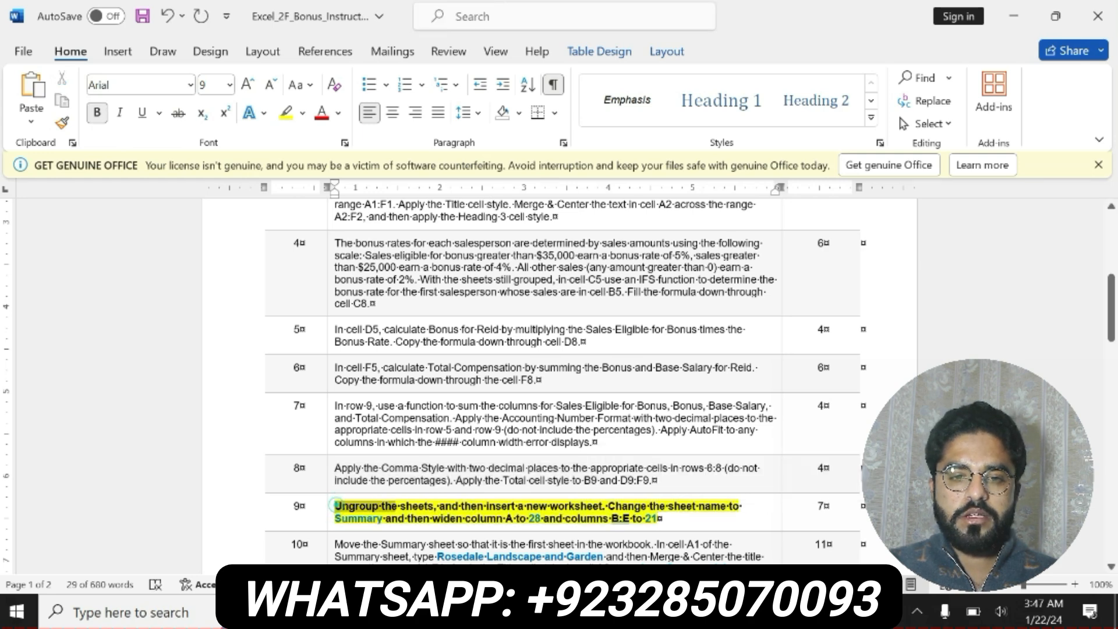
left_click_drag(396, 507, 657, 519)
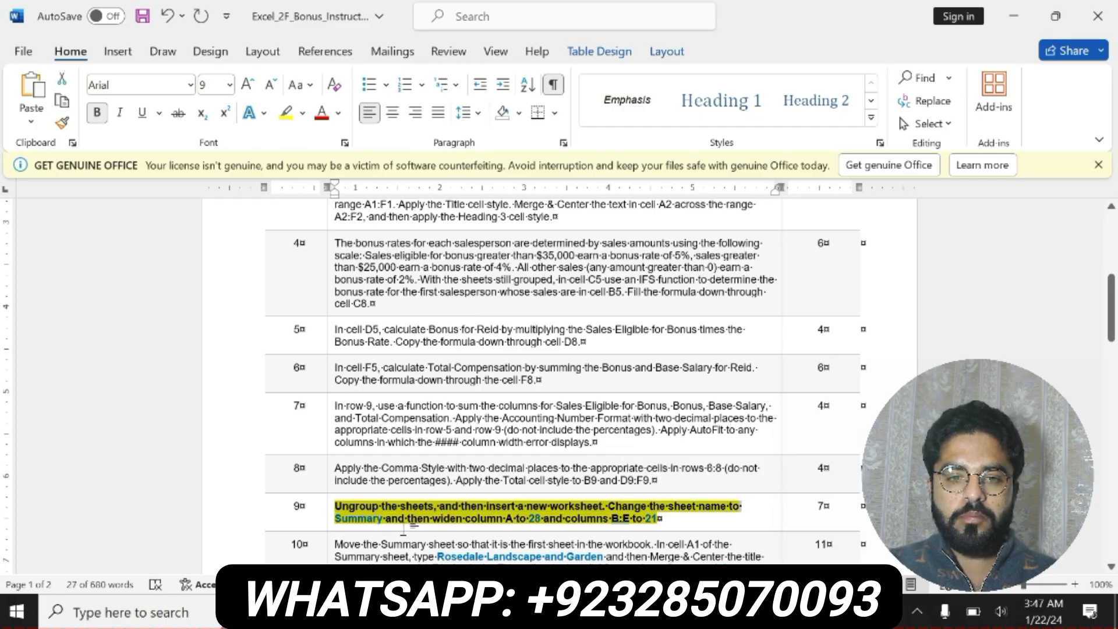
Check the new sheet's name in step 9, and ungroup the Northern and Southern worksheets in Excel
left_click(383, 519)
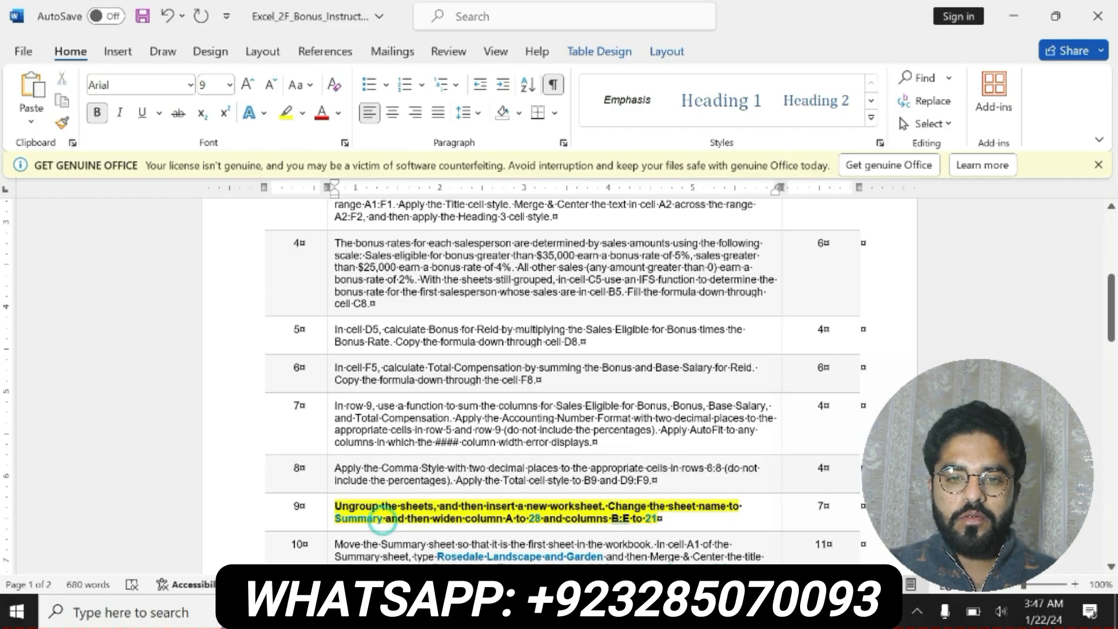
left_click_drag(383, 519, 335, 519)
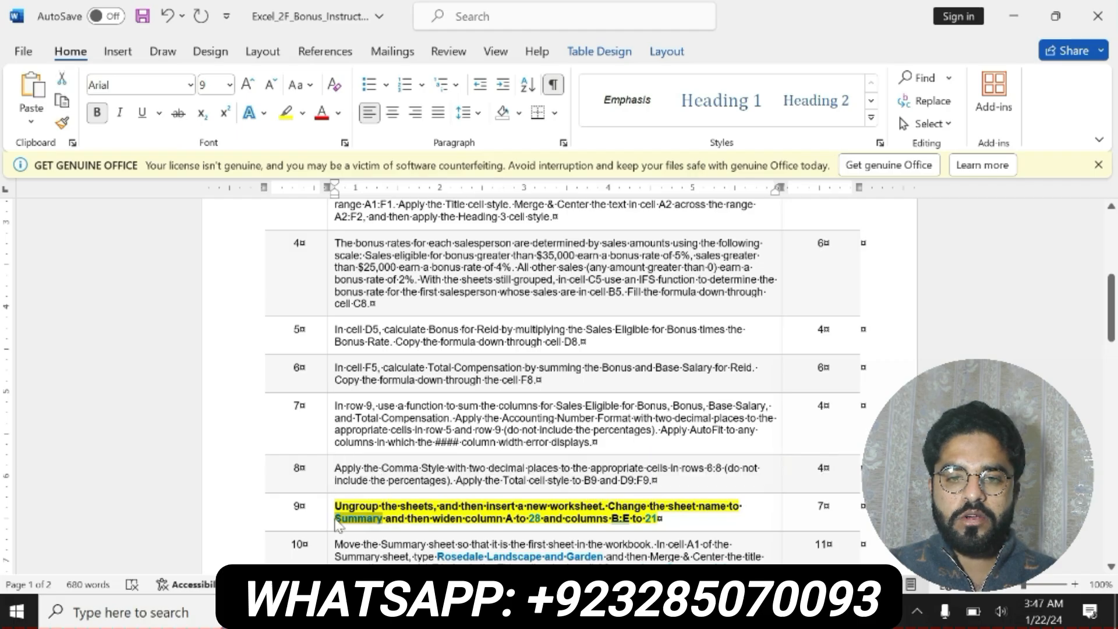
key("alt+Tab")
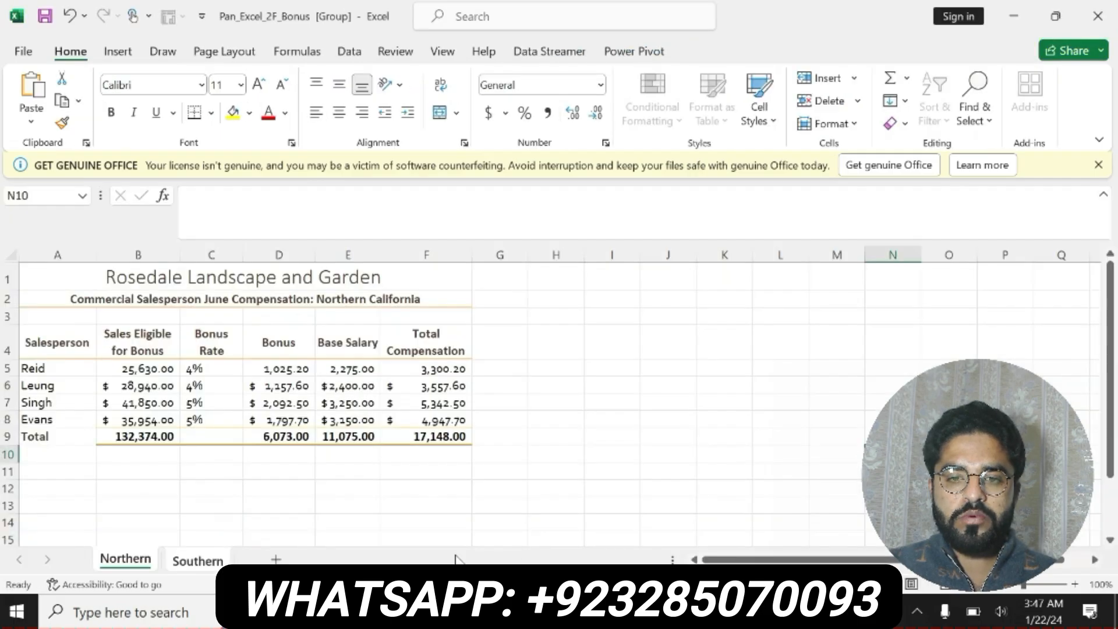
key("alt+Tab")
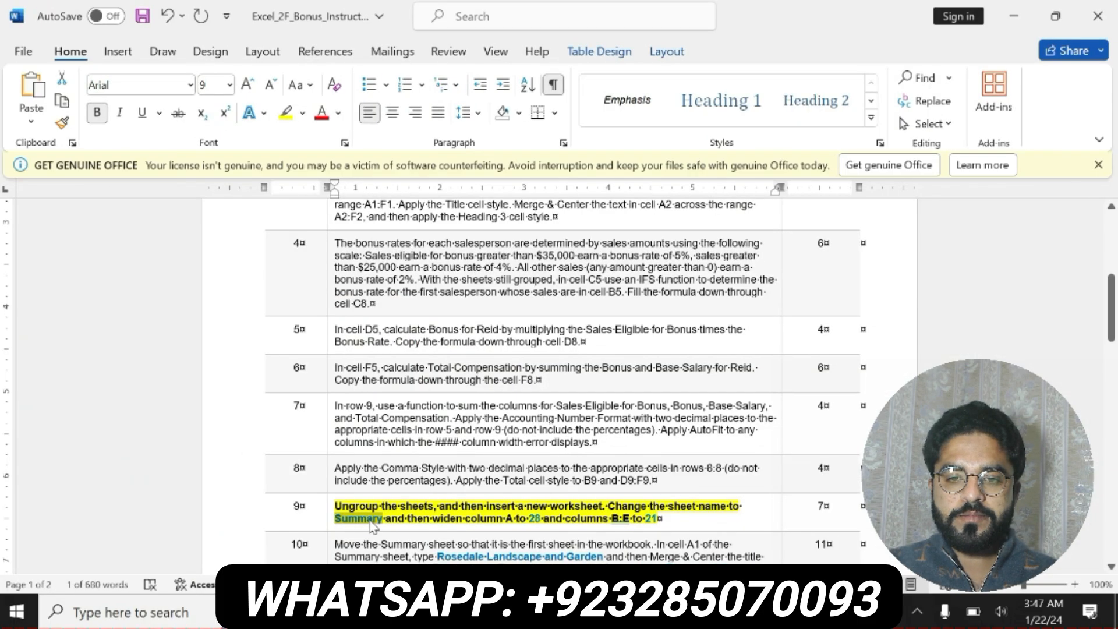
key("alt+Tab")
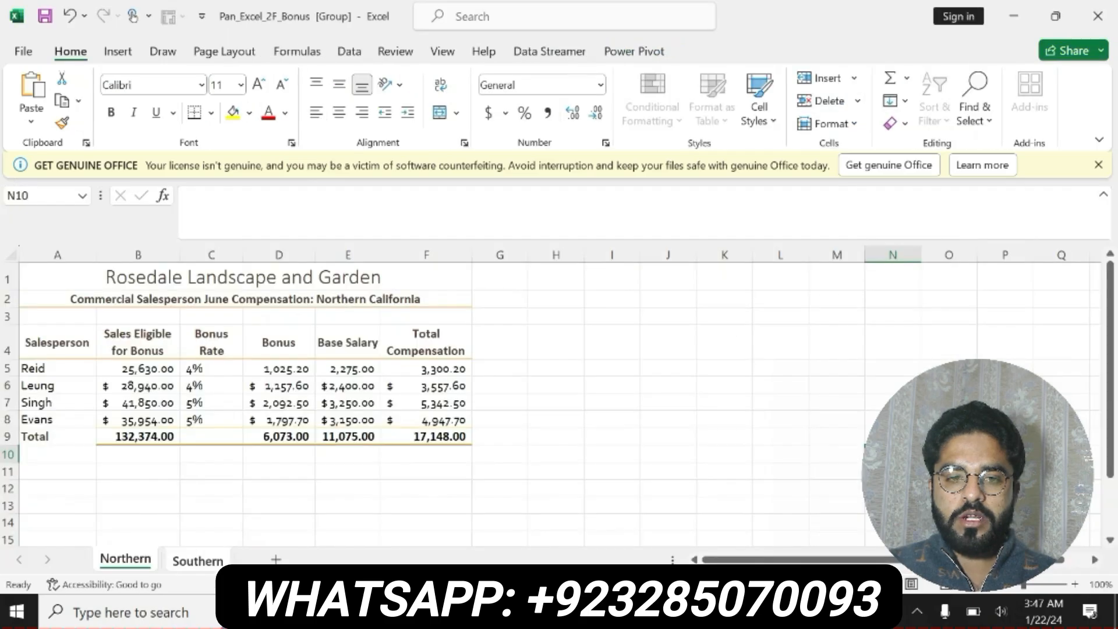
left_click(195, 560)
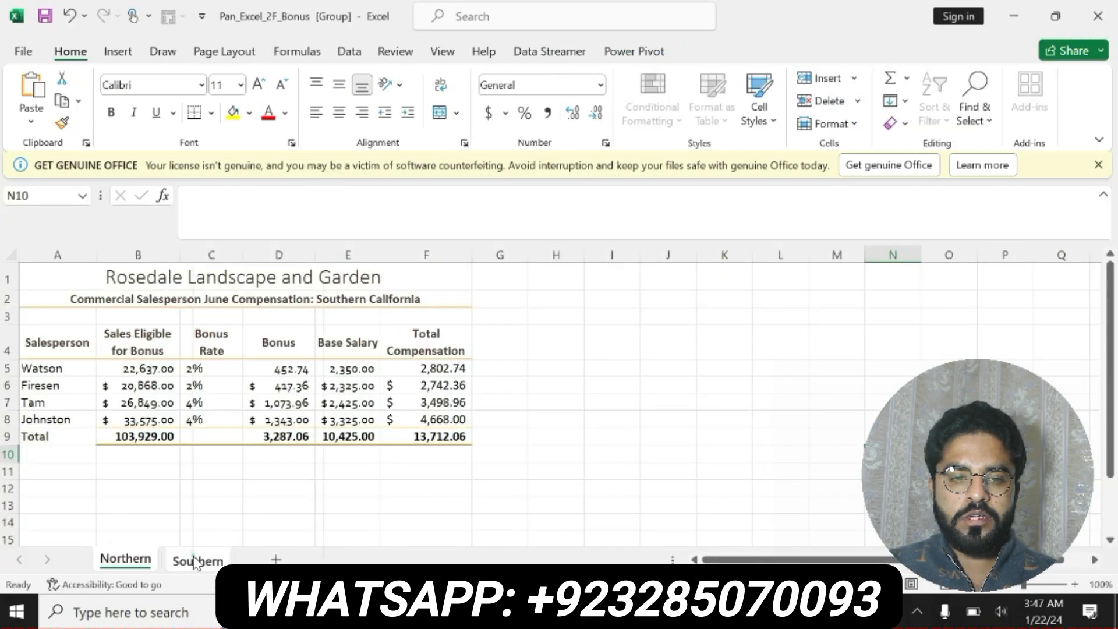
right_click(162, 558)
left_click(221, 548)
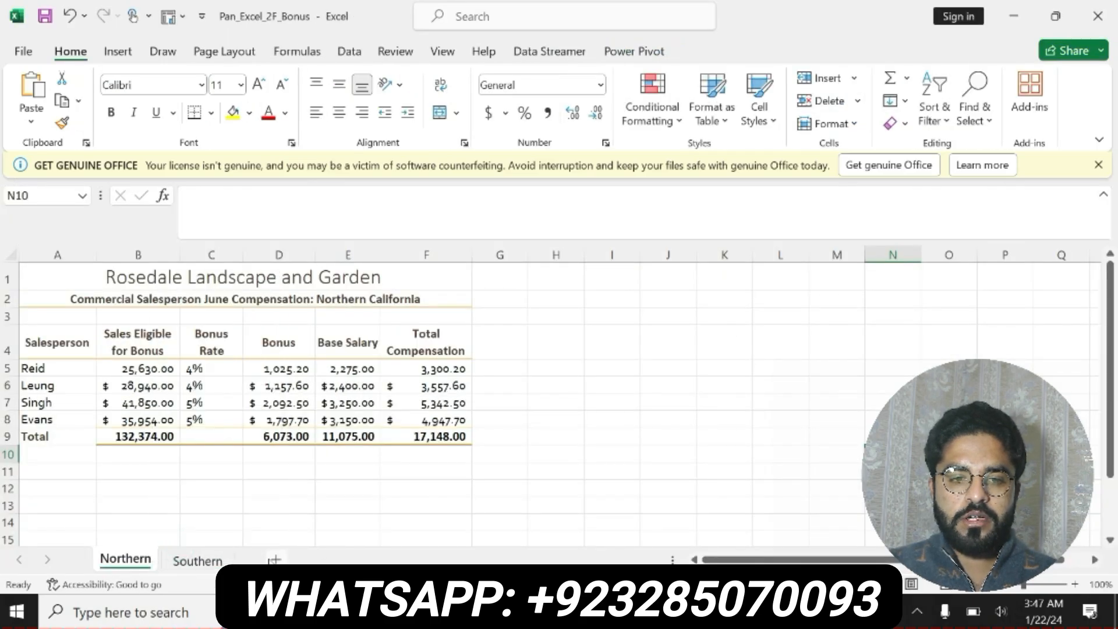
Insert a new worksheet after Southern and rename it Summary
left_click(334, 560)
left_click_drag(196, 563, 269, 558)
right_click(269, 558)
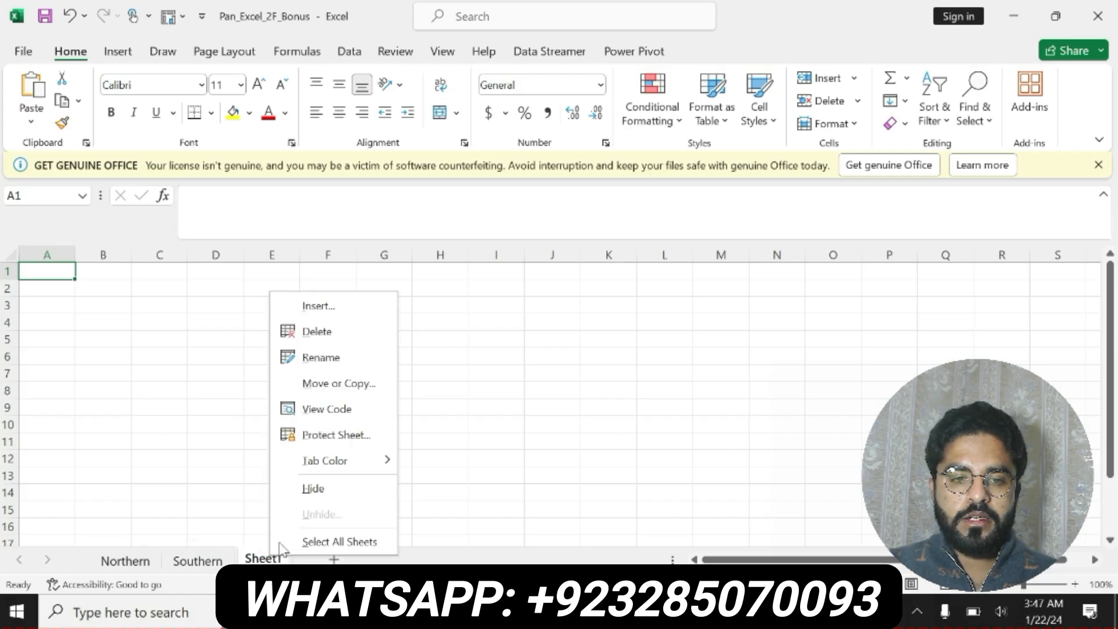
left_click(317, 357)
type("Summary")
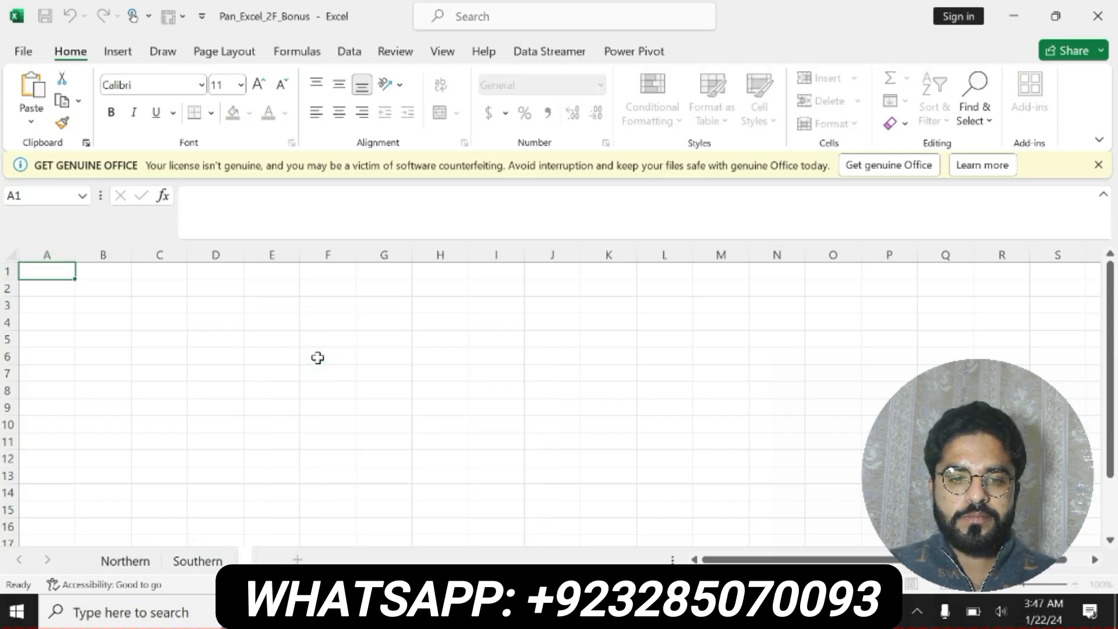
key("Return")
Check the column widths in step 9 in Word, and set the width of column A on the Summary sheet to 28 in Excel
key("alt+Tab")
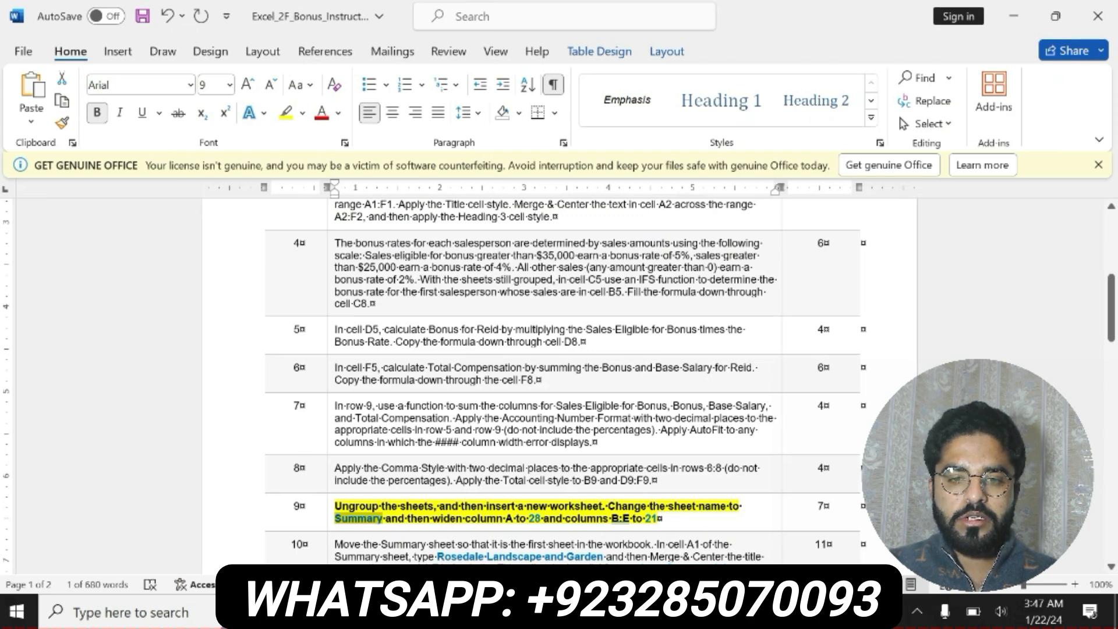
left_click(399, 520)
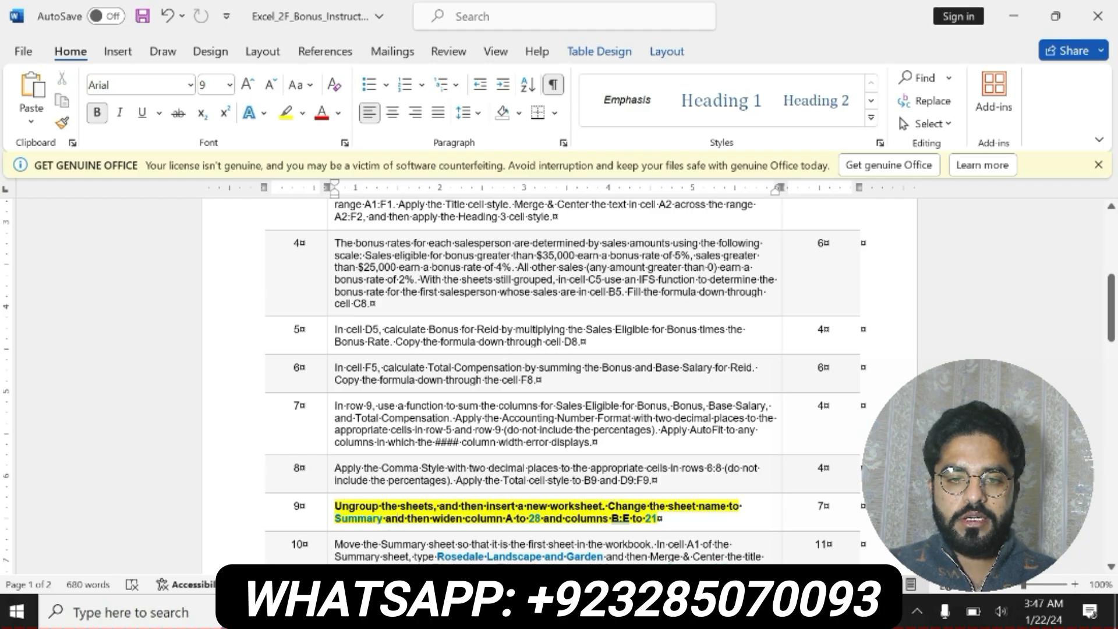
key("alt+Tab")
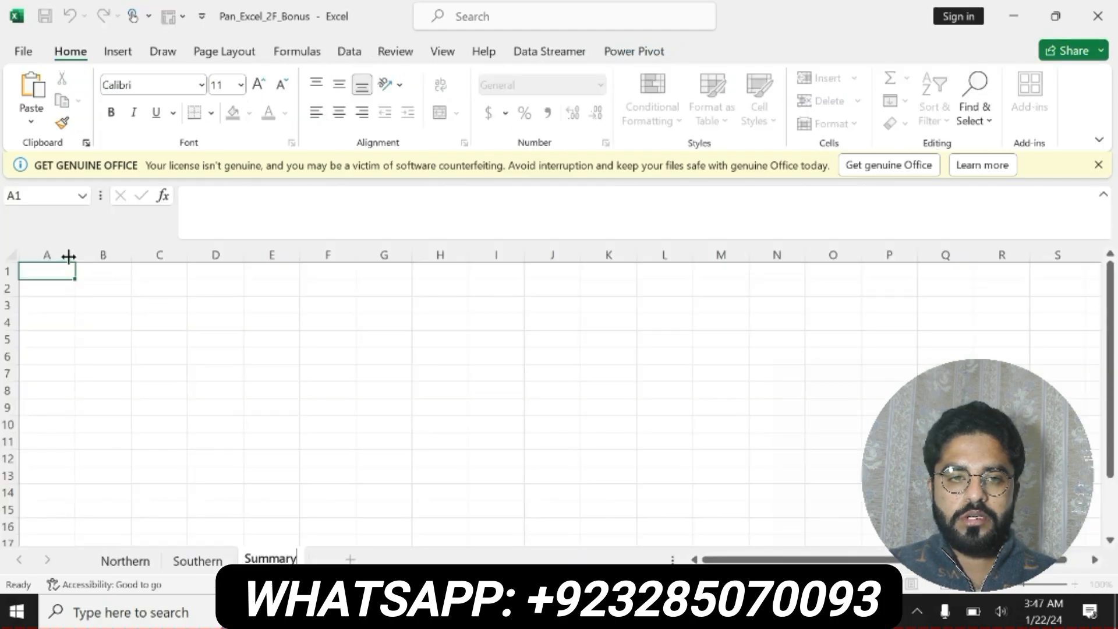
key("alt+Tab")
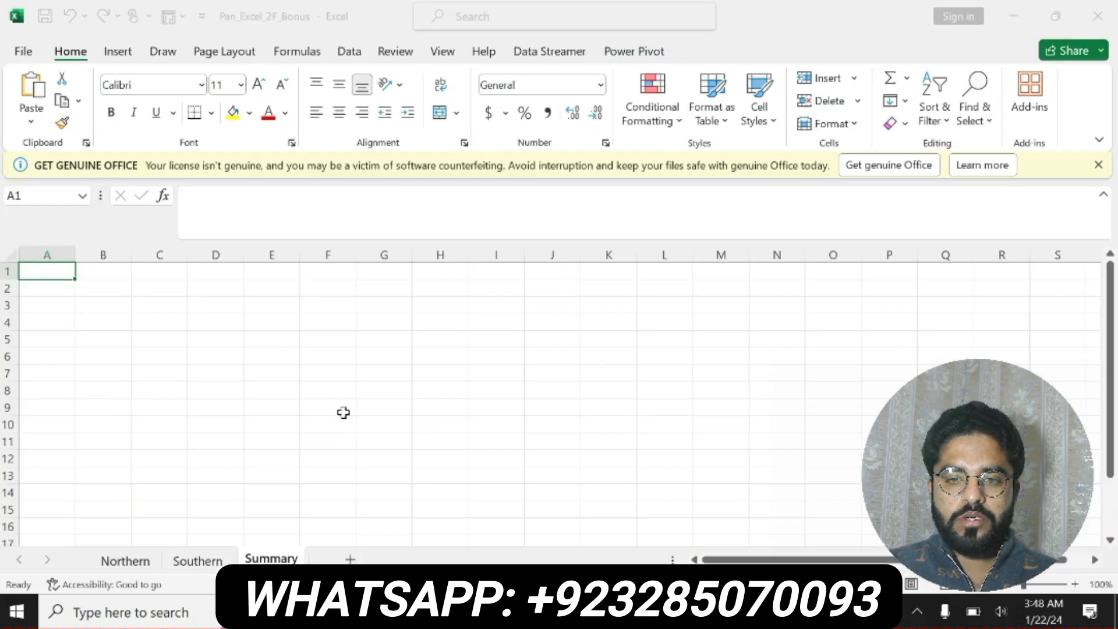
key("alt+Tab")
left_click(59, 254)
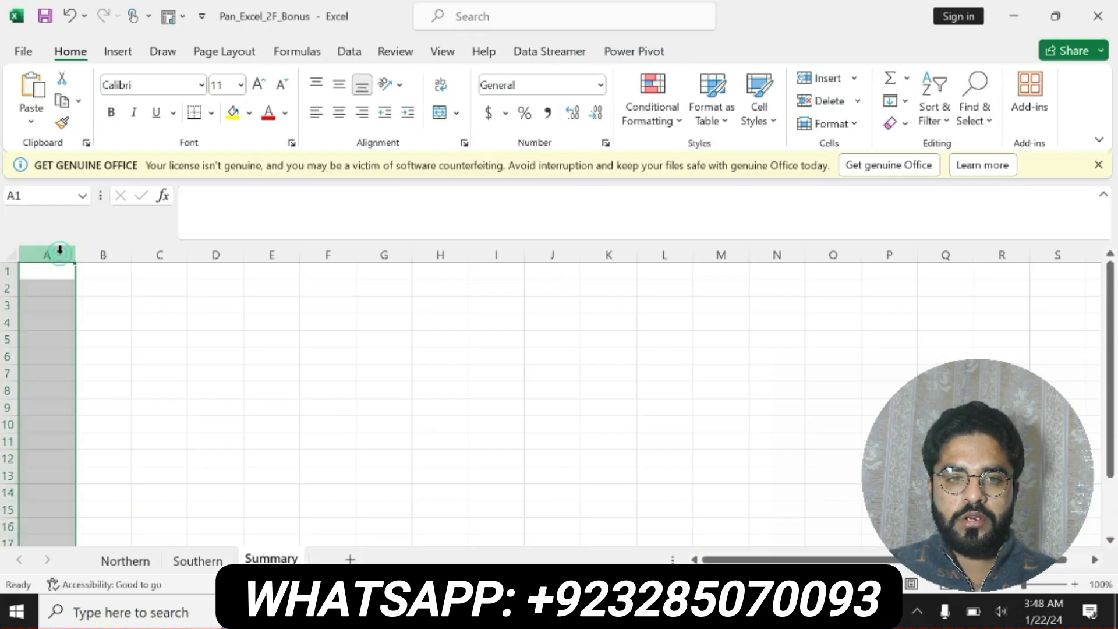
right_click(58, 253)
left_click(119, 529)
key("BackSpace")
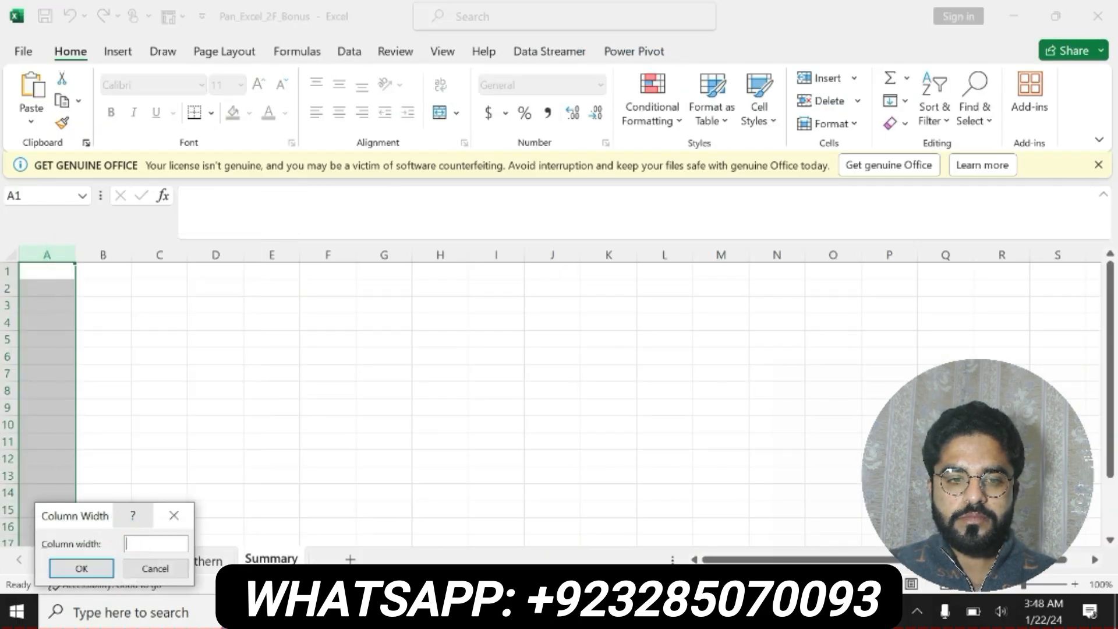
type("28")
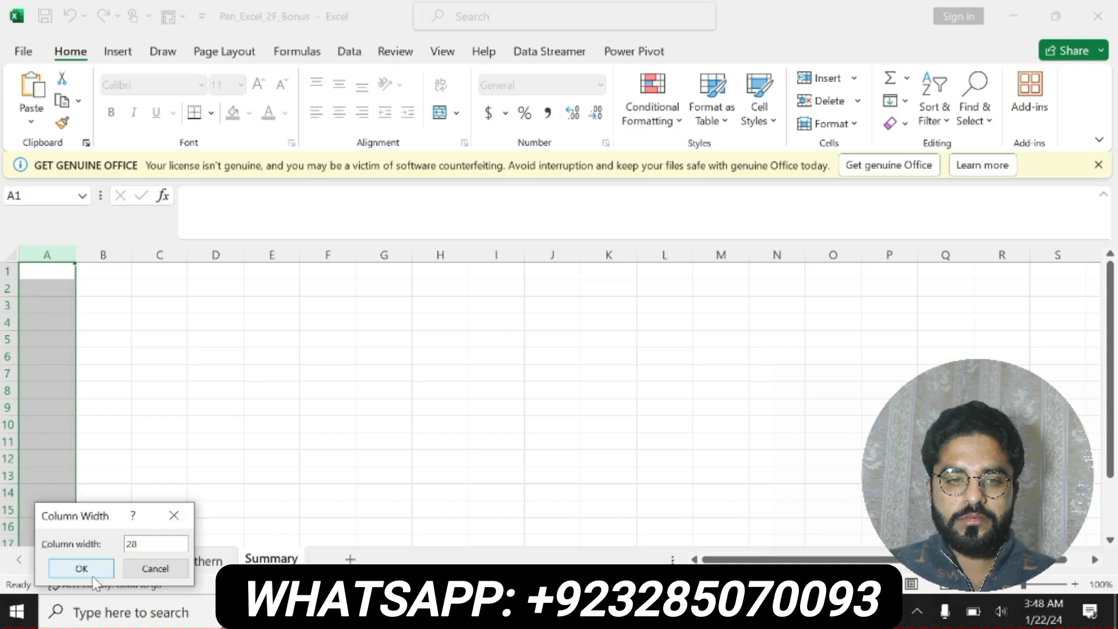
left_click(92, 572)
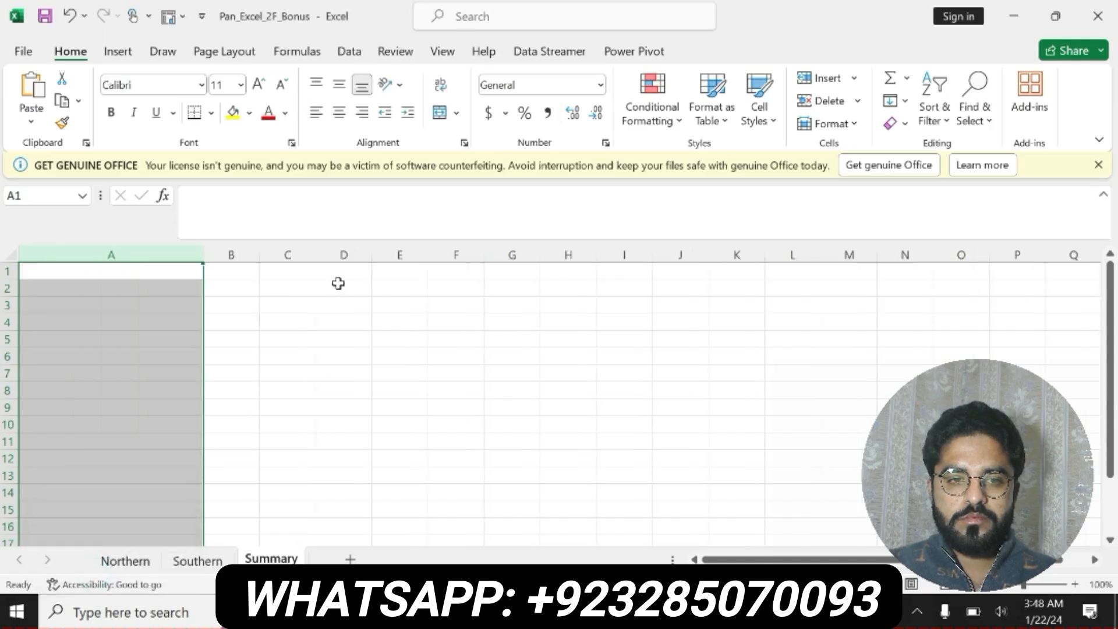
Set the width of columns B through E on the Summary sheet to 21
left_click_drag(245, 244, 419, 255)
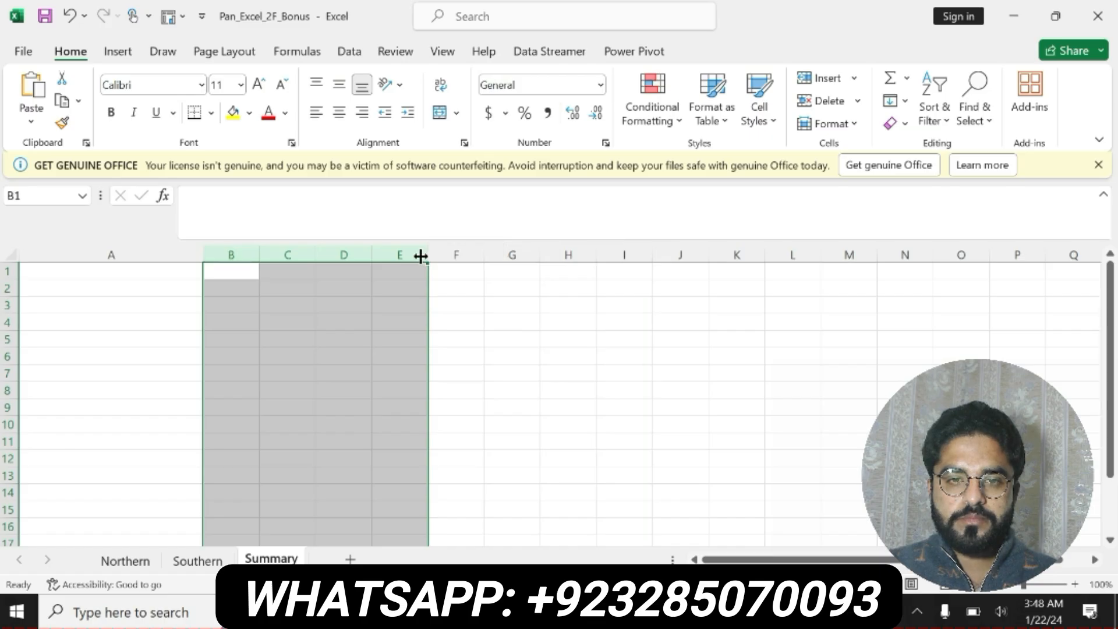
right_click(410, 256)
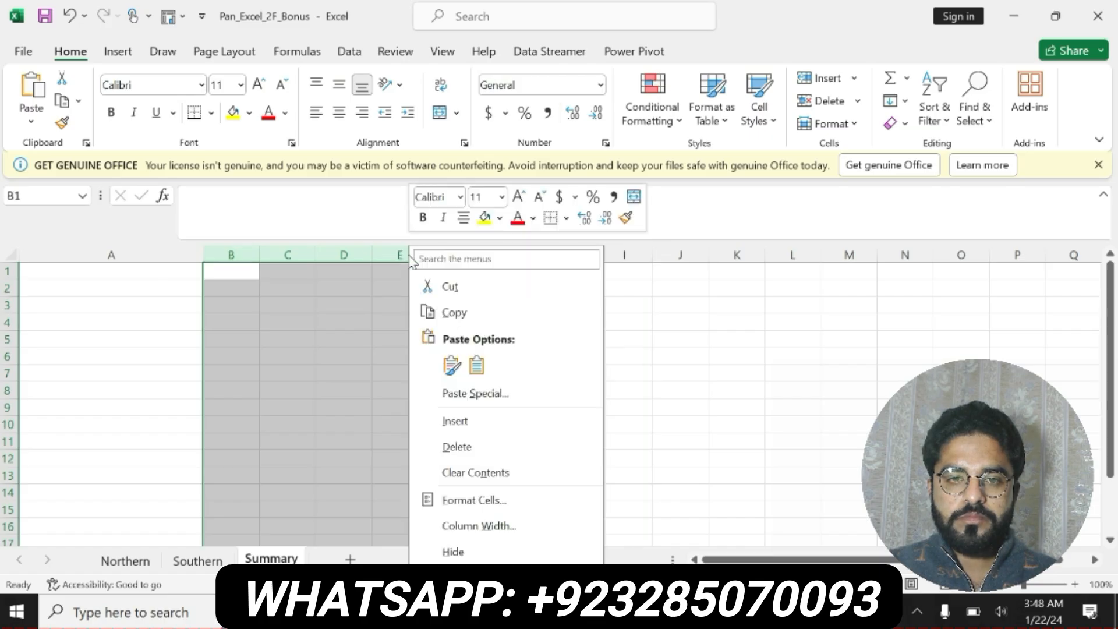
left_click(487, 526)
type("21")
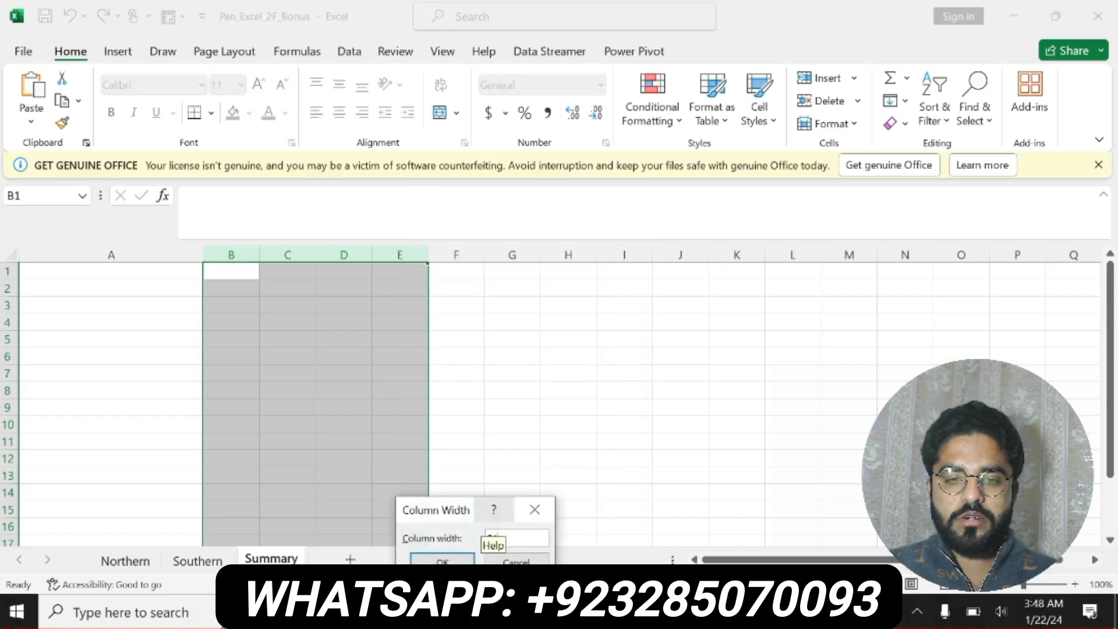
left_click(443, 560)
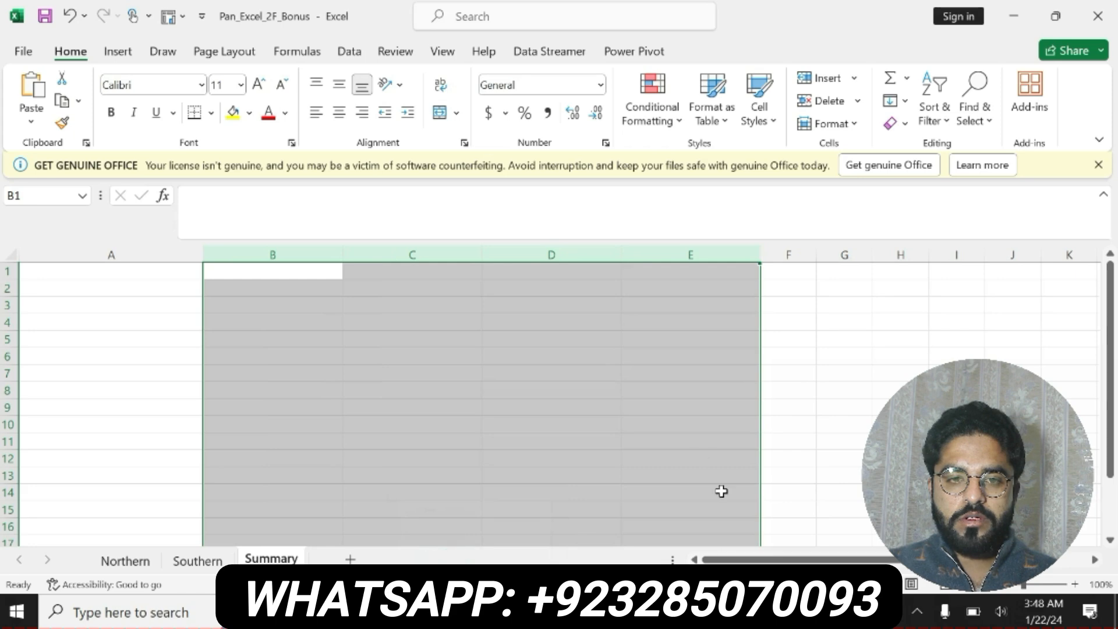
Switch to Word, undo the emphasis on step 9, and make the step 10 instruction bold with yellow highlighting
key("alt+Tab")
key("ctrl+z")
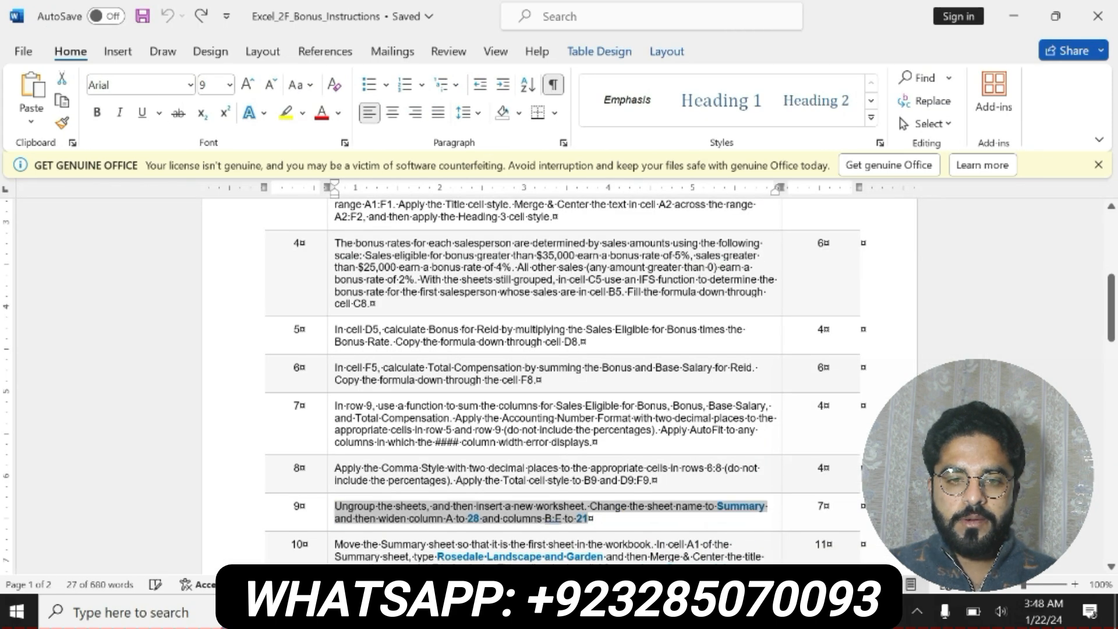
scroll(1109, 311, "down", 2)
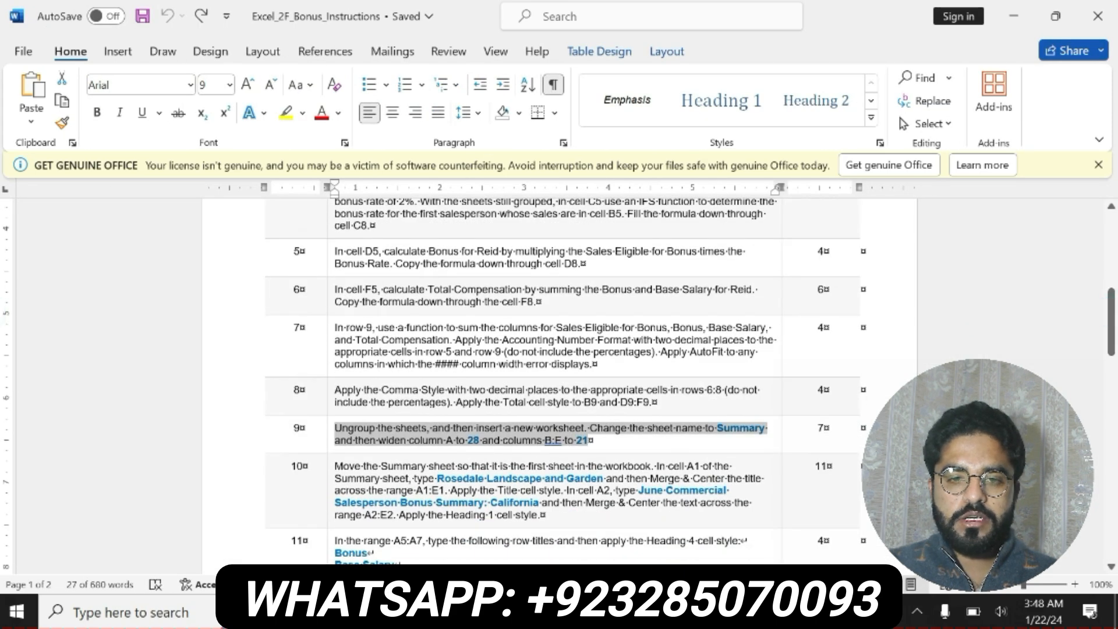
left_click_drag(336, 466, 545, 514)
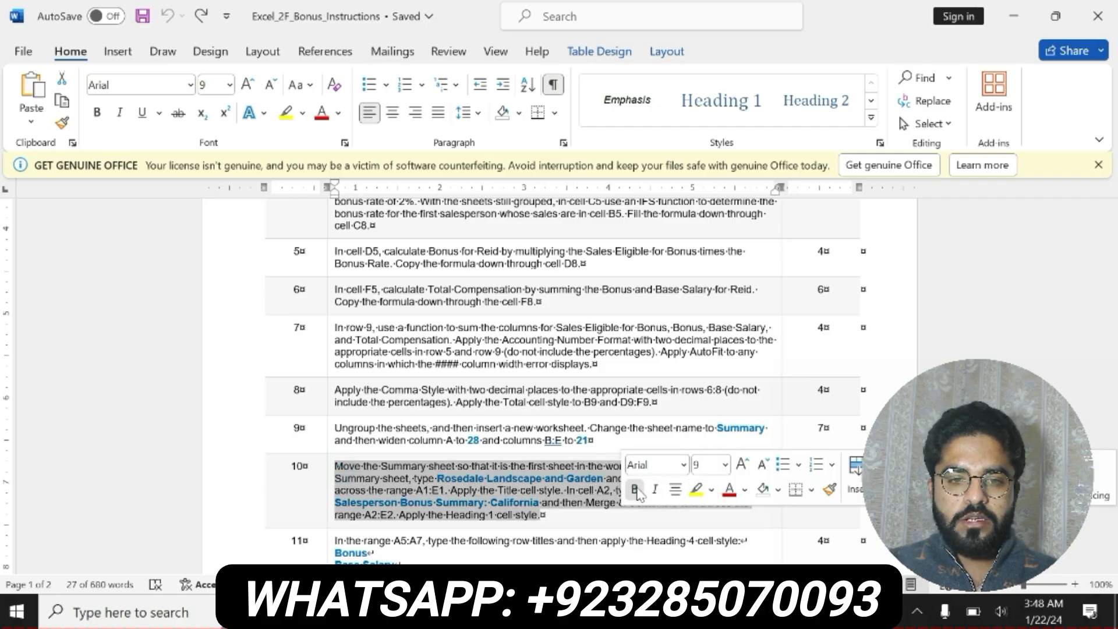
left_click(635, 489)
left_click(694, 491)
Read the start of step 10 about the Summary sheet's place in the workbook and the cell A1 entry
left_click_drag(335, 466, 677, 467)
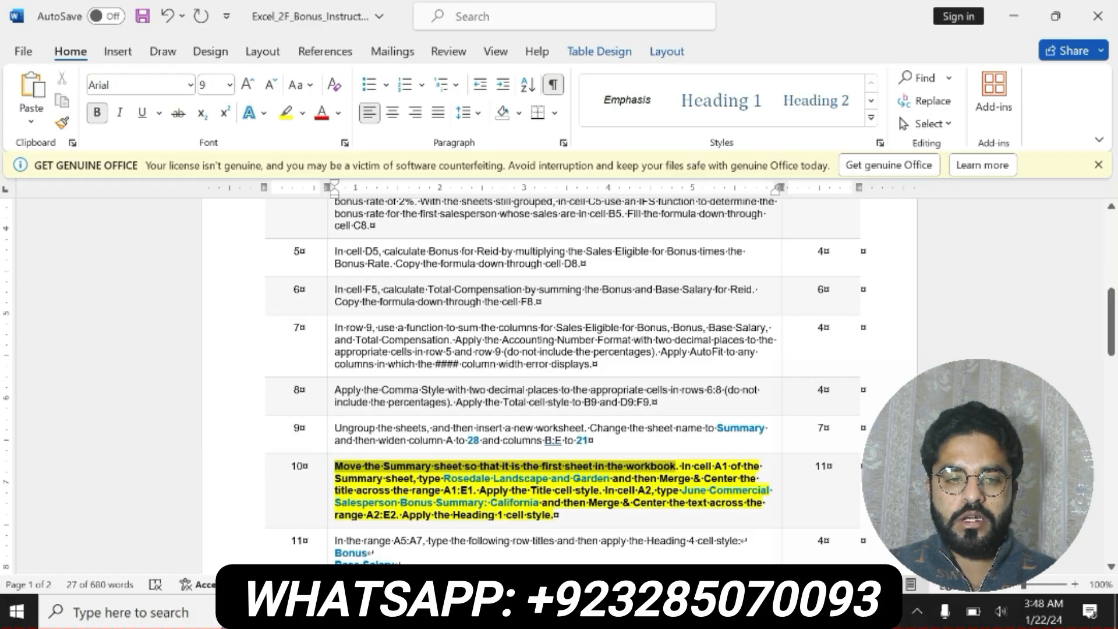
left_click_drag(676, 466, 756, 479)
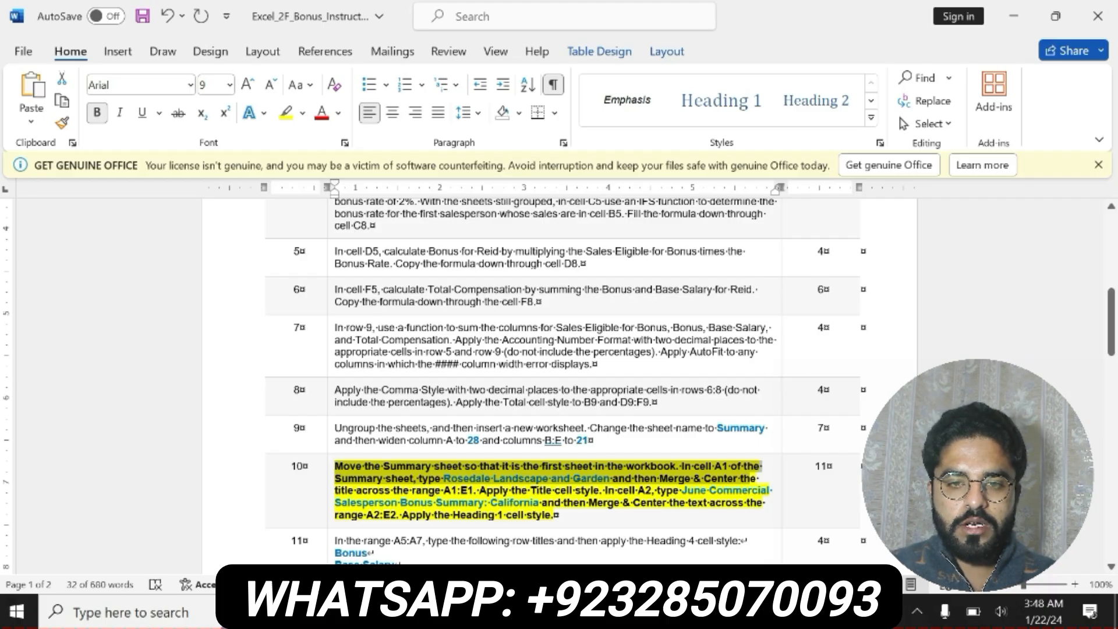
key("alt+Tab")
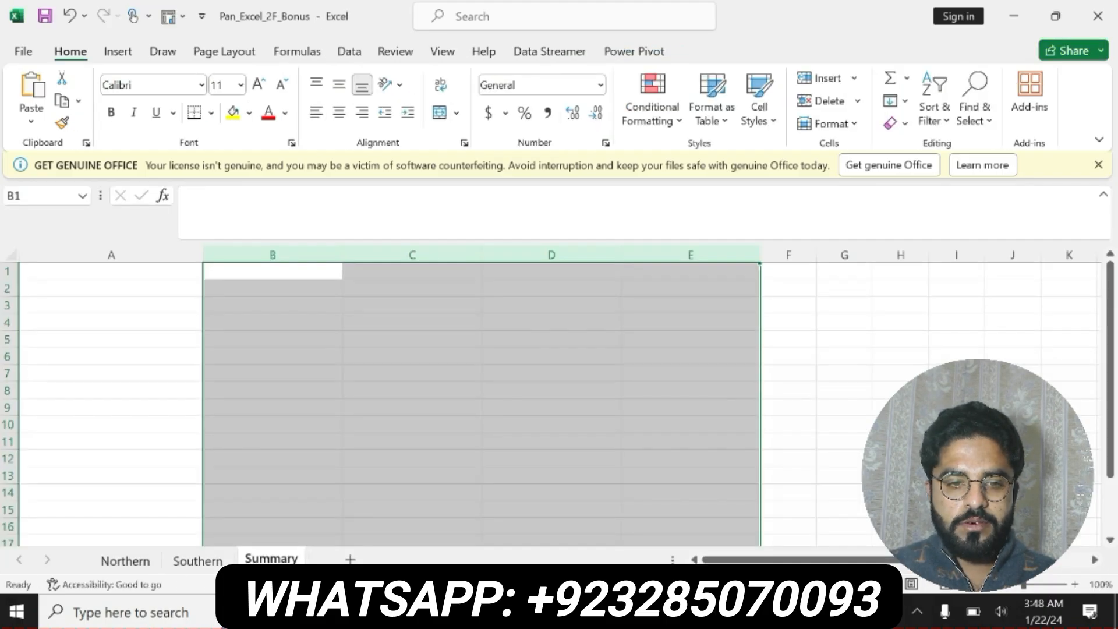
key("alt+Tab")
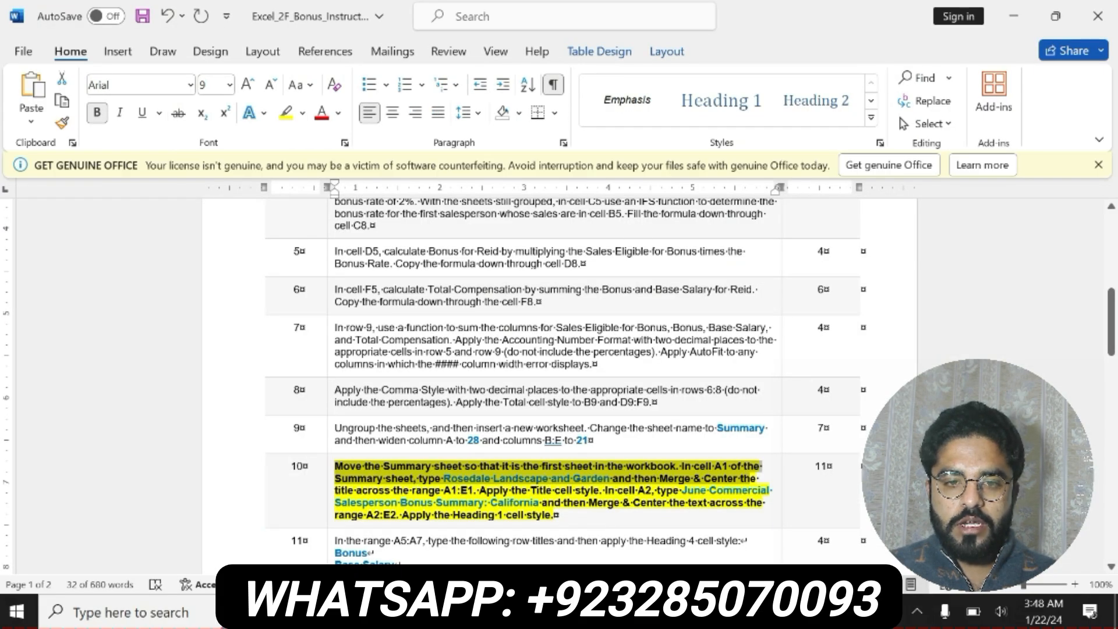
Copy "Rosedale Landscape and Garden" from step 10 in Word into cell A1 of the Summary sheet in Excel
left_click(450, 487)
left_click_drag(444, 479, 610, 479)
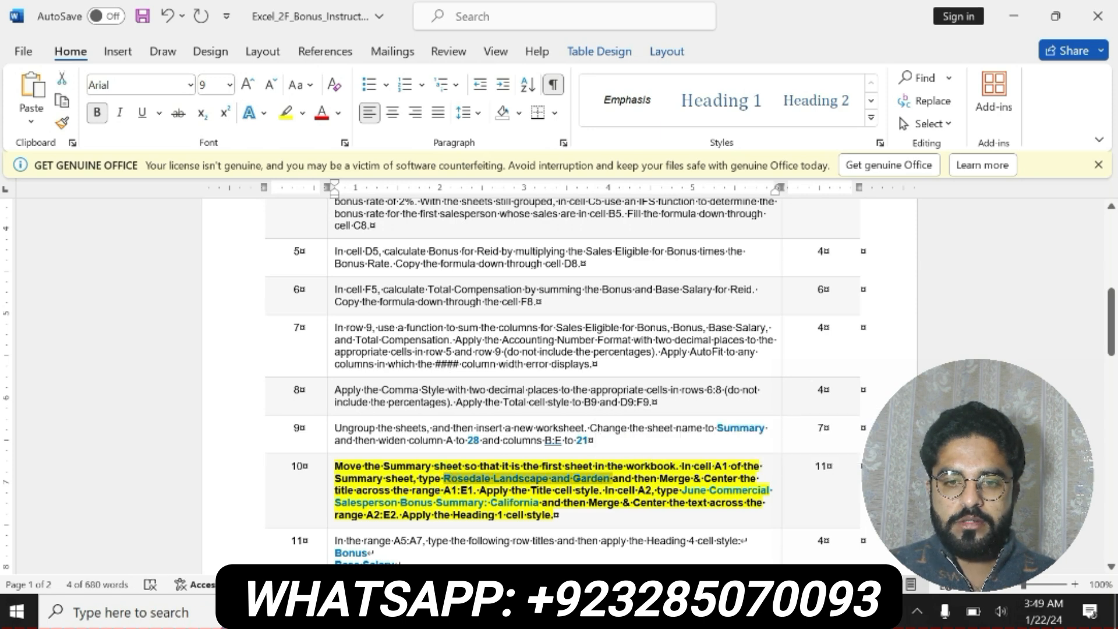
key("alt+Tab")
left_click(136, 269)
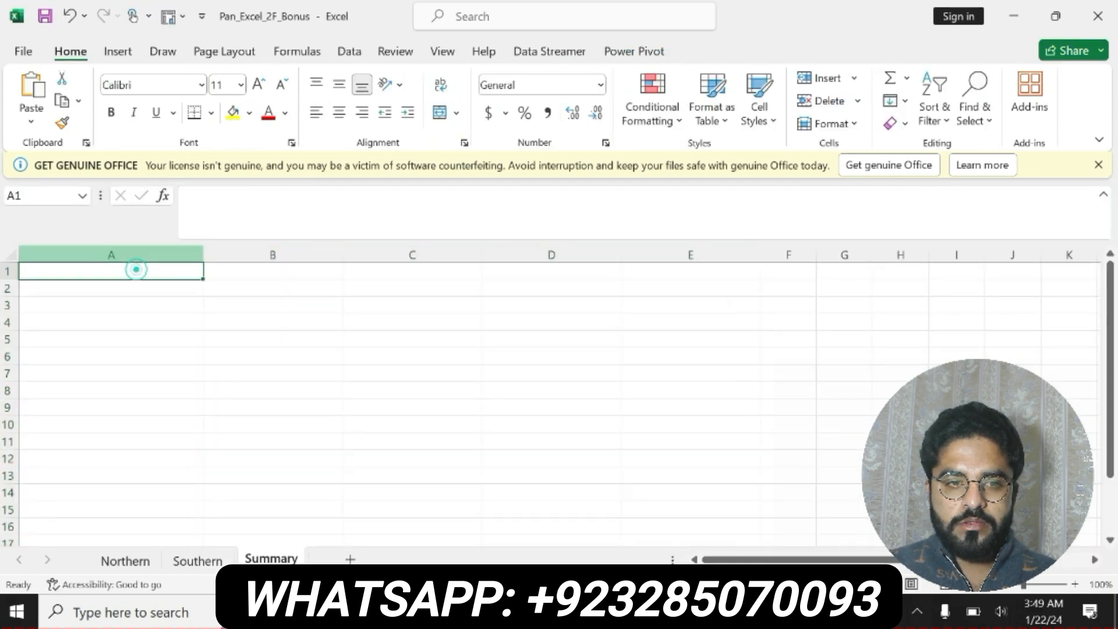
left_click(240, 211)
key("ctrl+v")
key("Return")
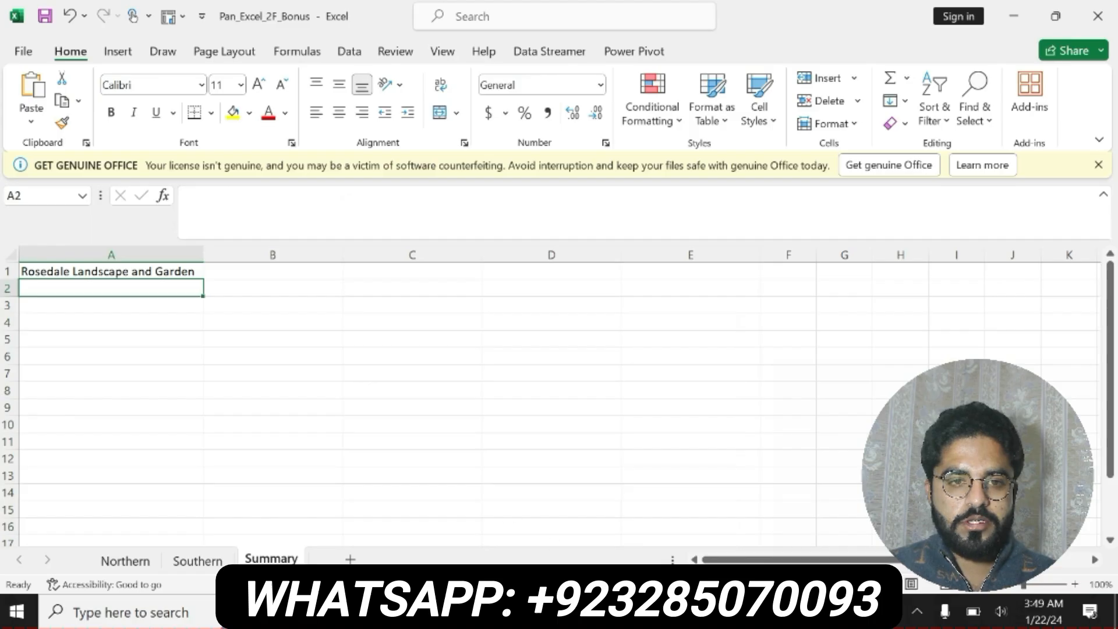
Check the title range in step 10 in Word, and Merge & Center A1:E1 on the Summary sheet in Excel
key("alt+Tab")
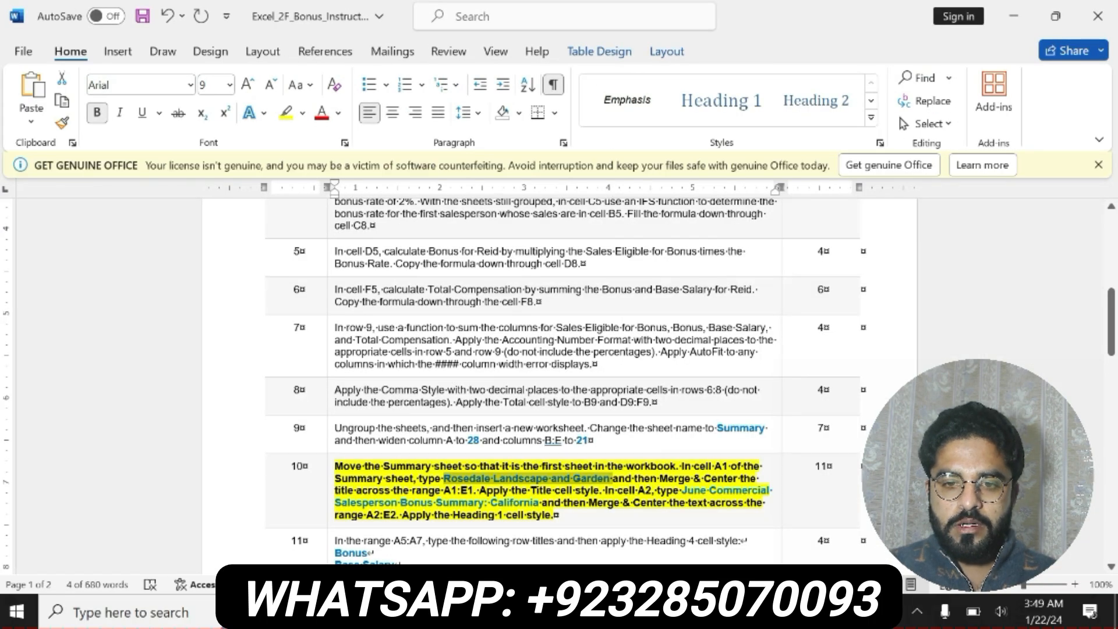
left_click_drag(445, 491, 474, 491)
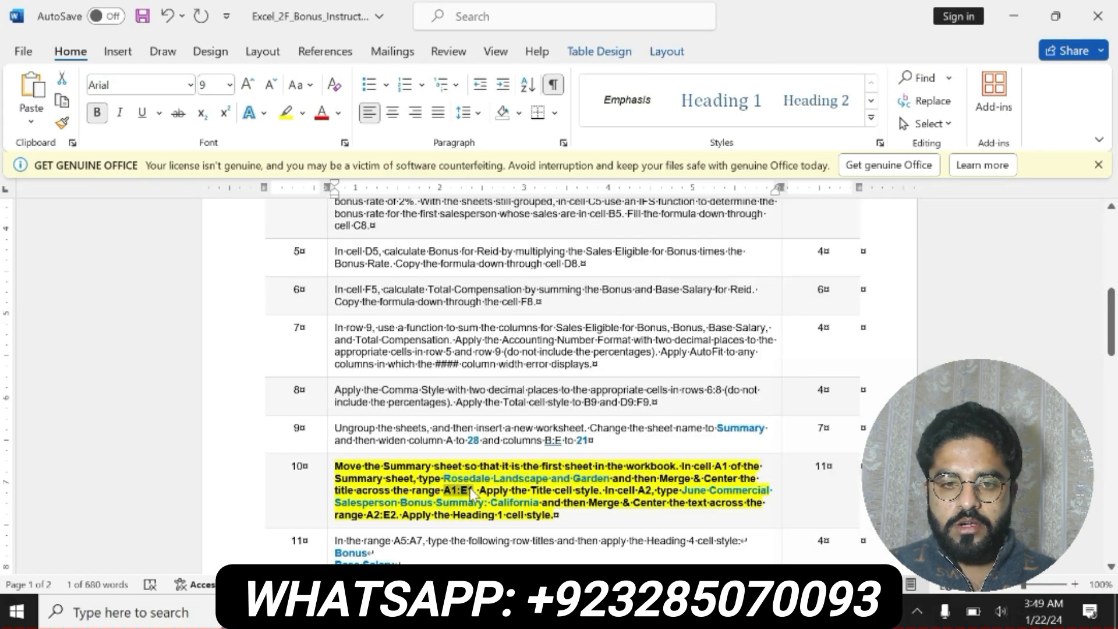
key("alt+Tab")
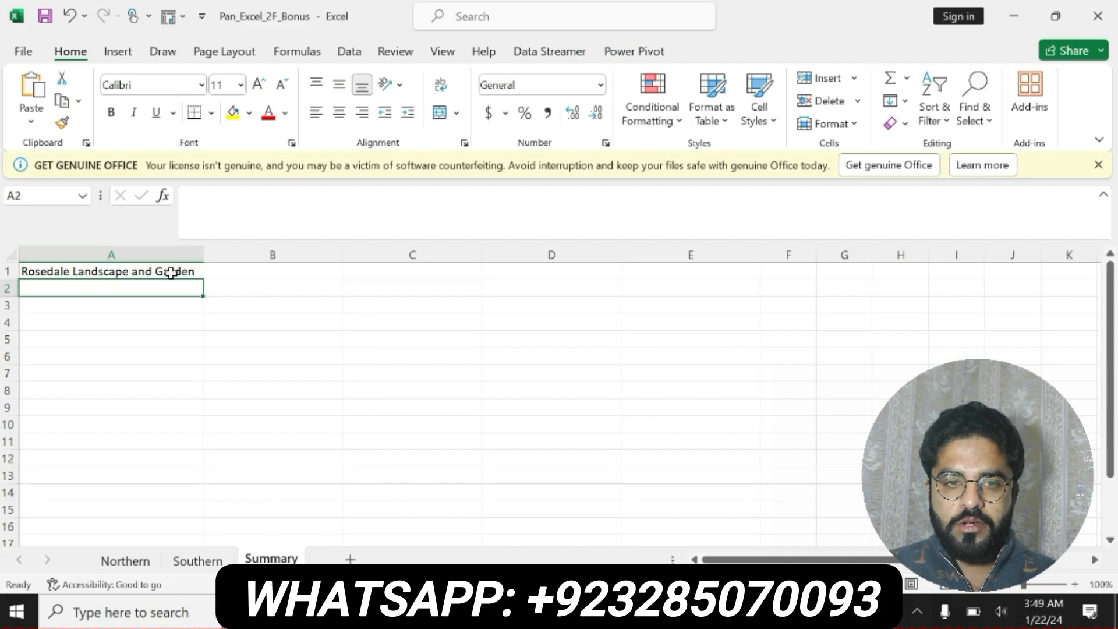
left_click_drag(169, 272, 669, 264)
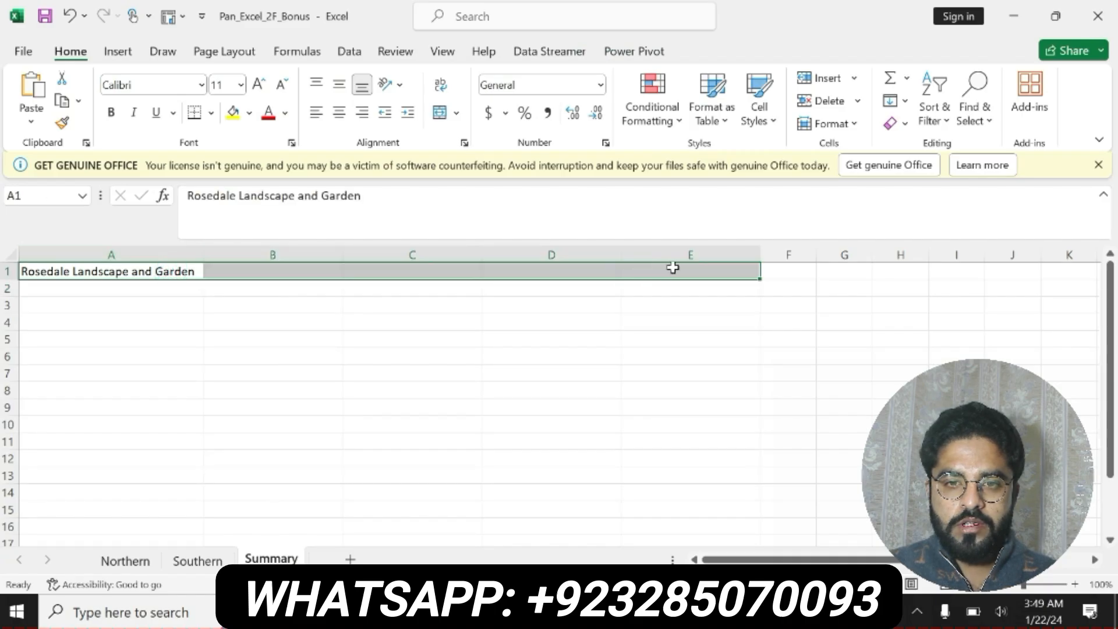
left_click(438, 113)
Check the required cell style in step 10 in Word, and apply the Title cell style to the merged A1 title in Excel
key("alt+Tab")
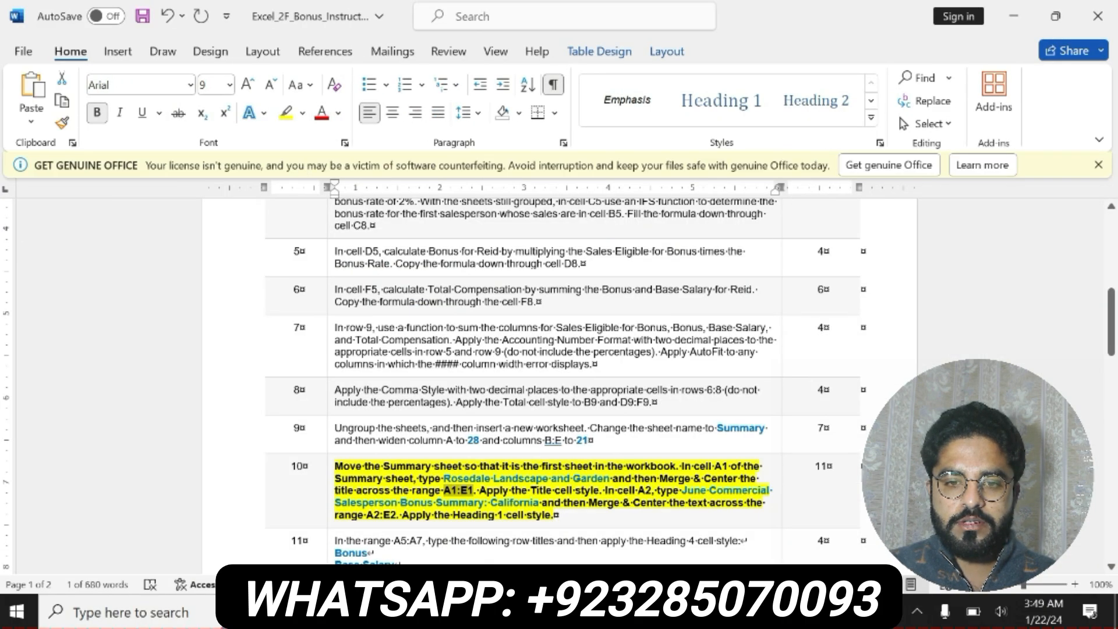
left_click_drag(480, 490, 655, 490)
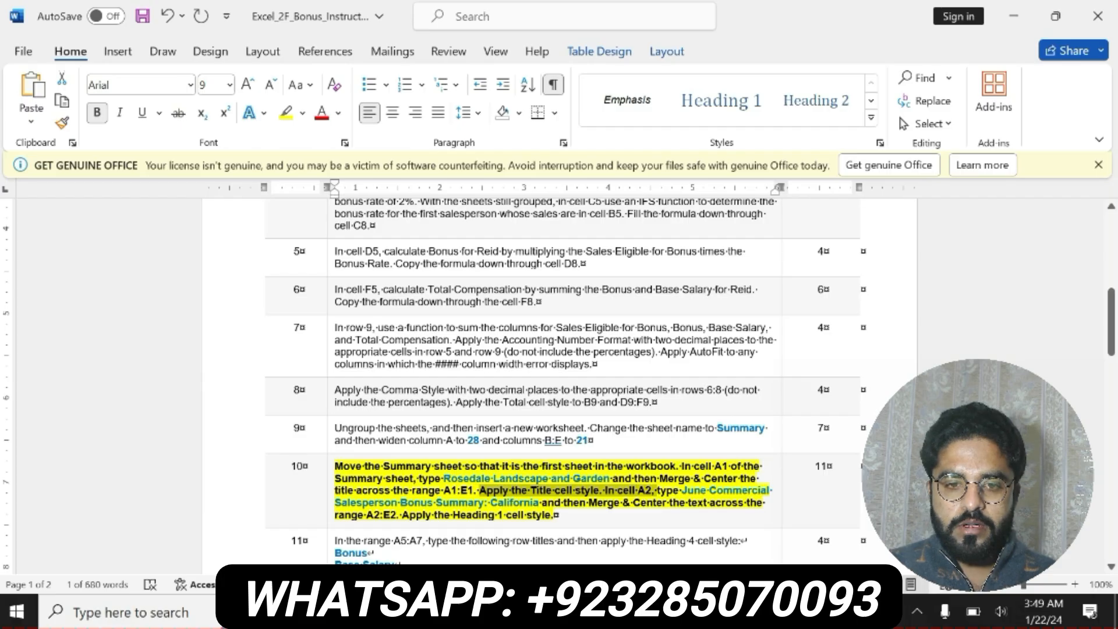
key("alt+Tab")
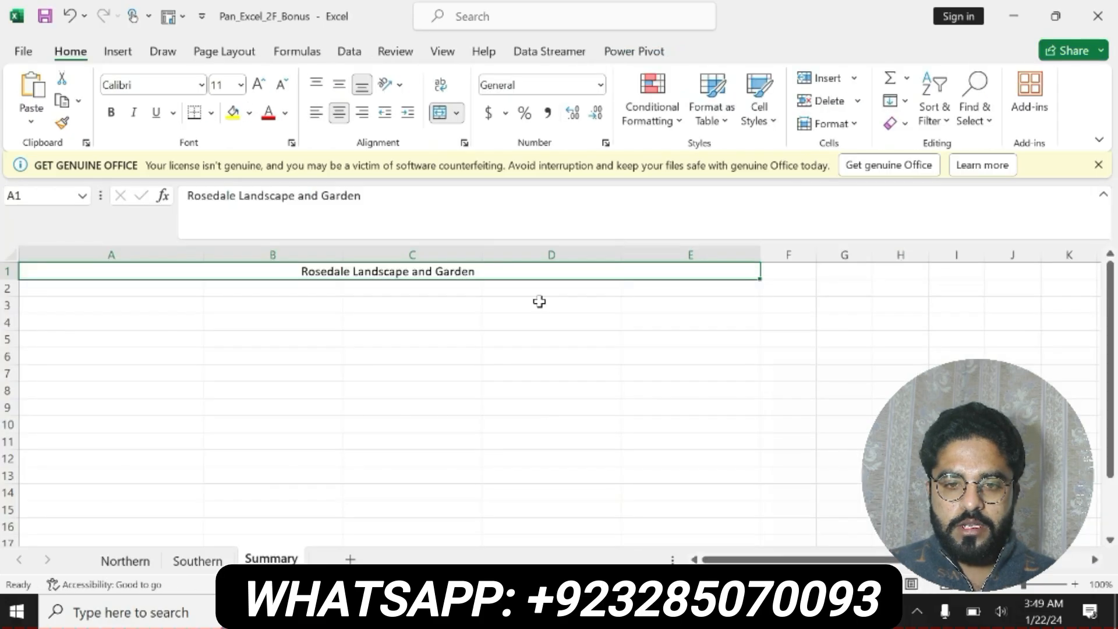
left_click(763, 119)
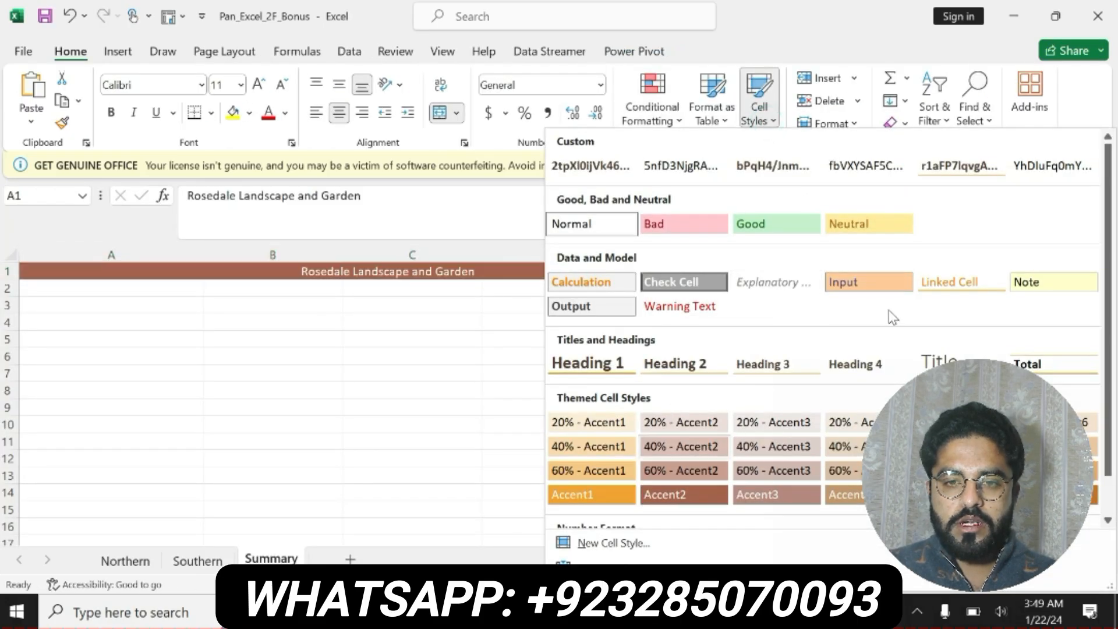
left_click(929, 360)
Copy "une Commercial Salesperson Bonus Summary: California" from step 10 in Word into cell A2 of the Summary sheet in Excel
key("alt+Tab")
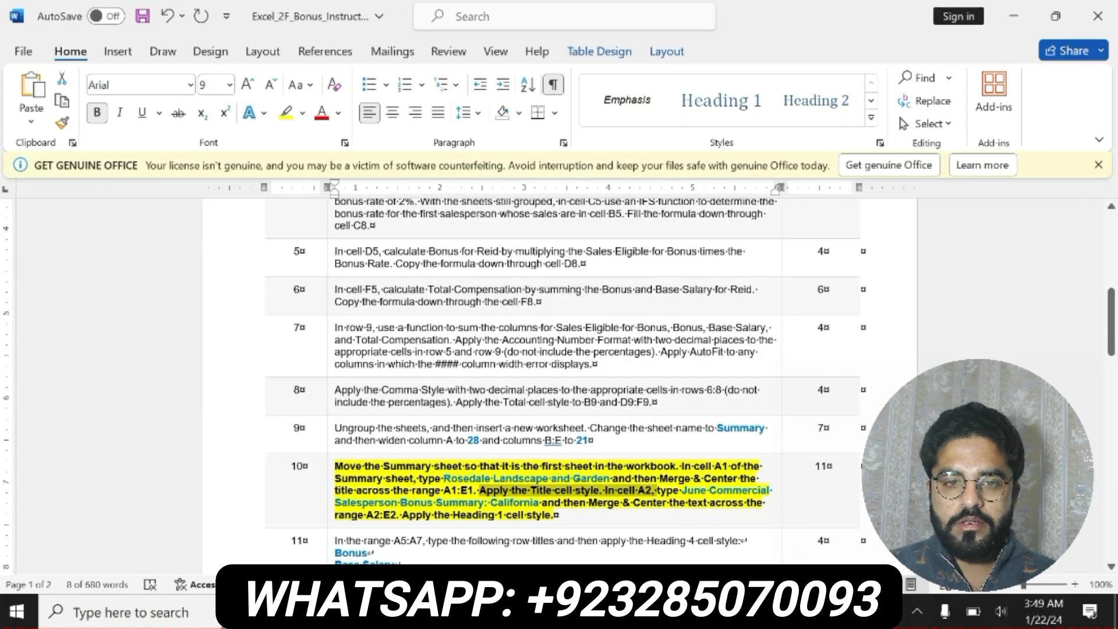
left_click_drag(681, 490, 540, 502)
key("ctrl+c")
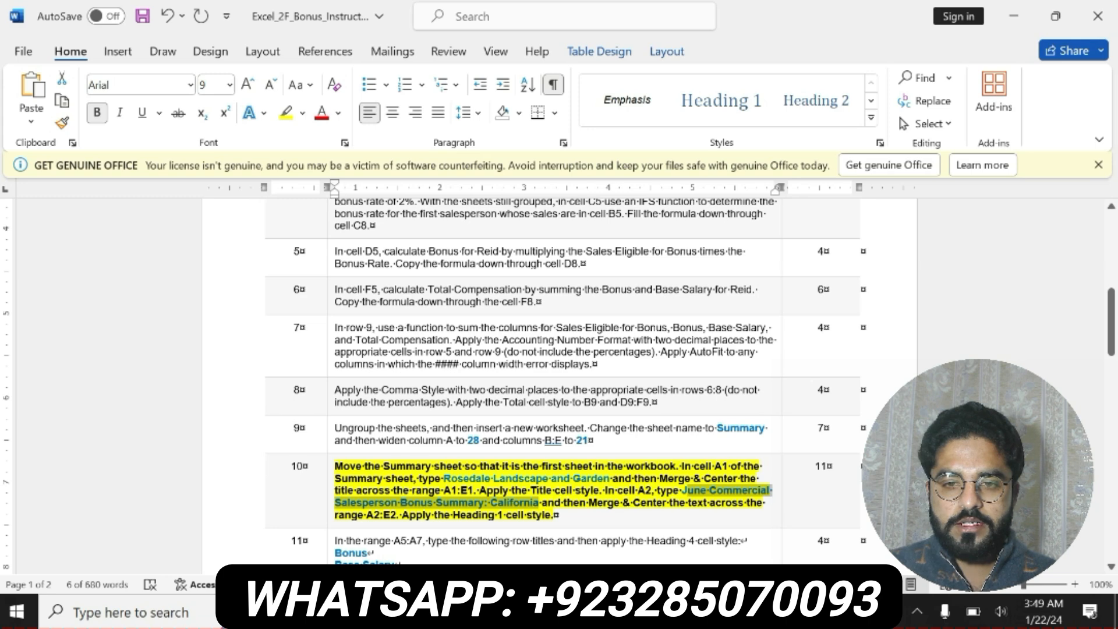
key("alt+Tab")
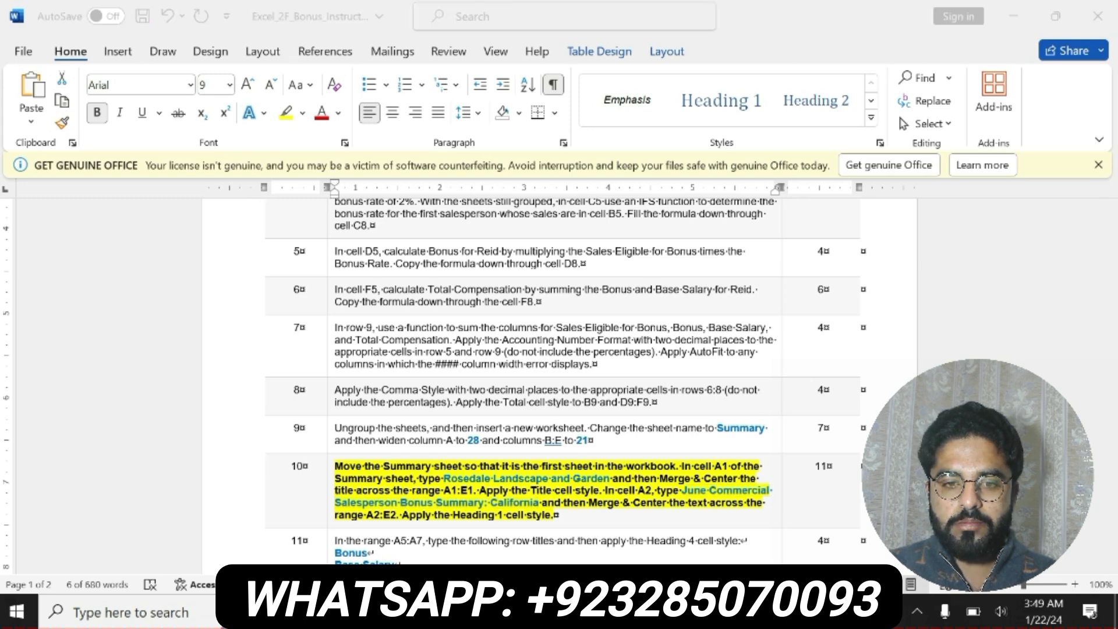
left_click(69, 301)
left_click(229, 232)
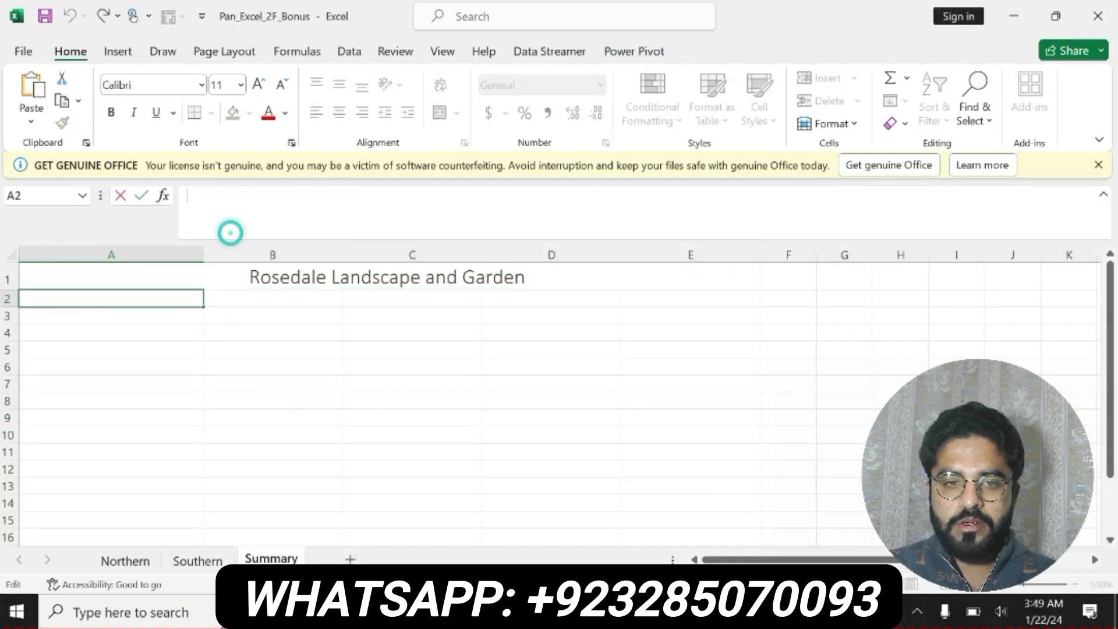
key("ctrl+v")
key("Return")
Merge & Center the subtitle across A2:E2 and apply the Heading 1 cell style to it
left_click_drag(192, 294, 654, 300)
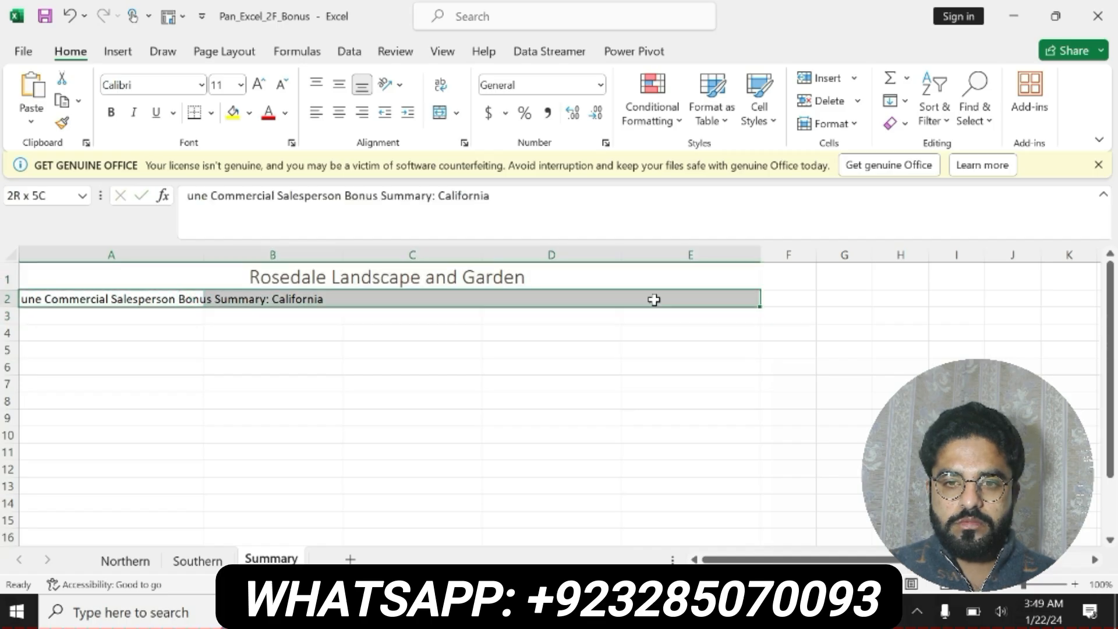
left_click(439, 112)
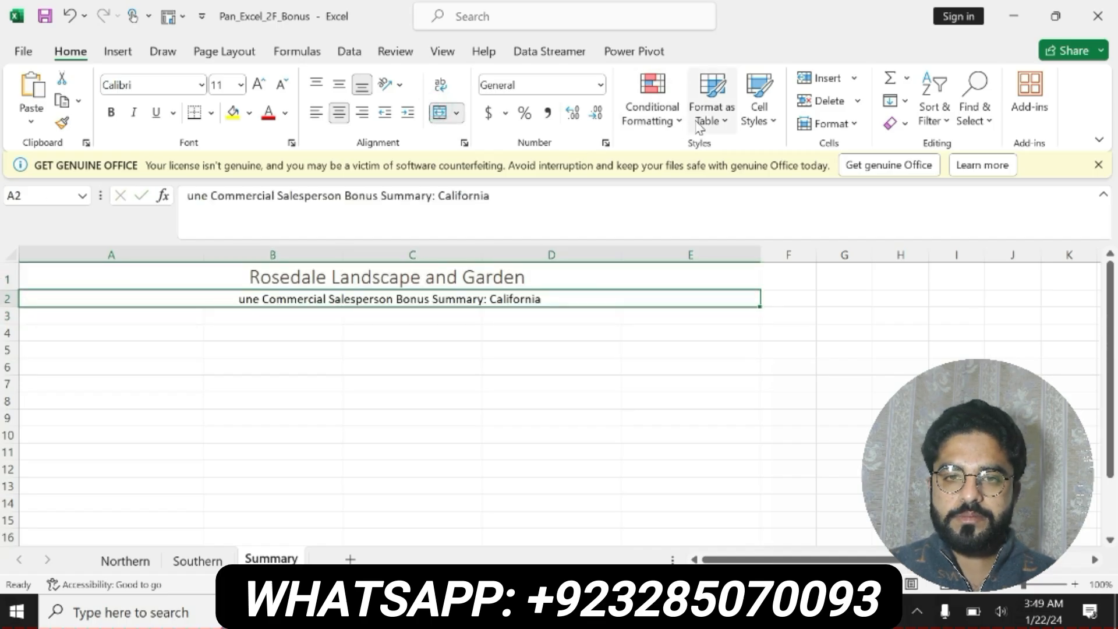
left_click(612, 357)
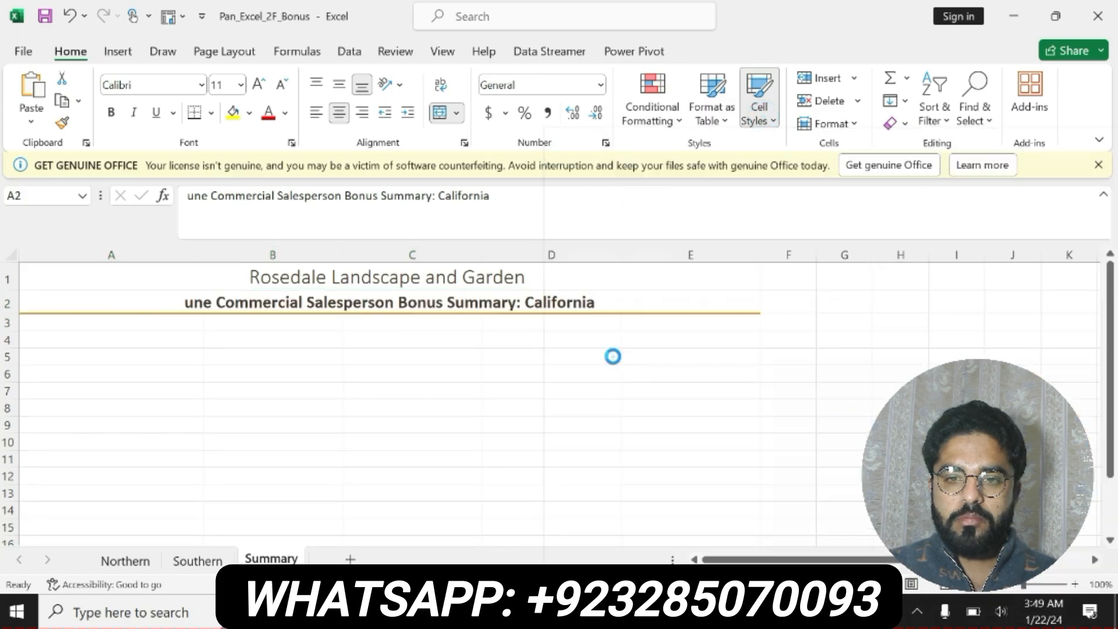
Switch to Word and undo the bold and yellow highlighting on step 10
key("alt+Tab")
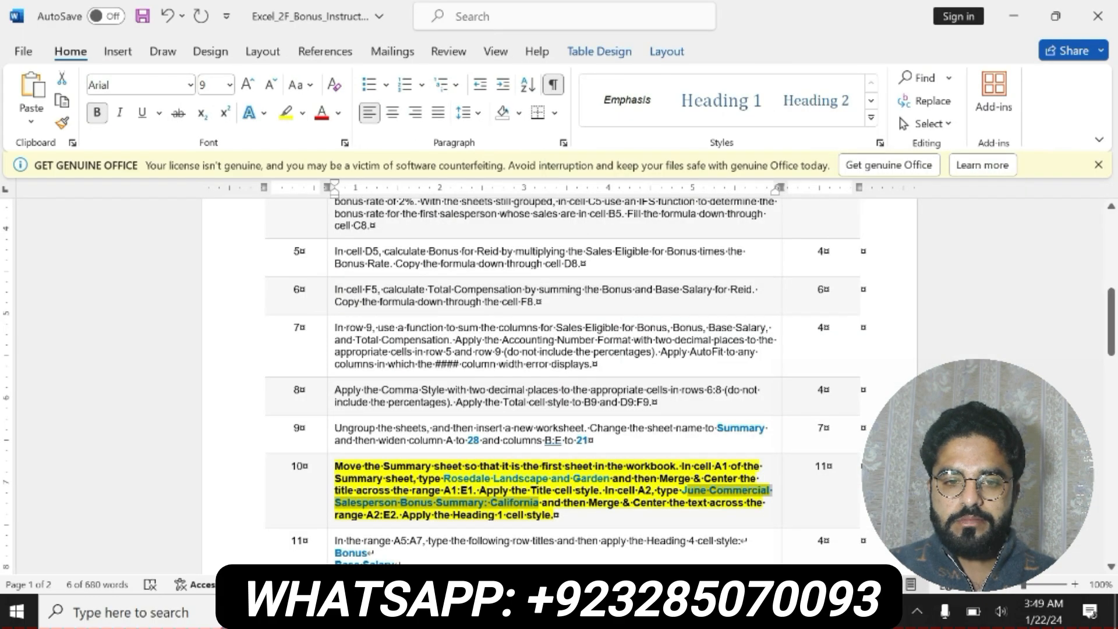
key("ctrl+z")
key("ctrl+z")
key("ctrl+z")
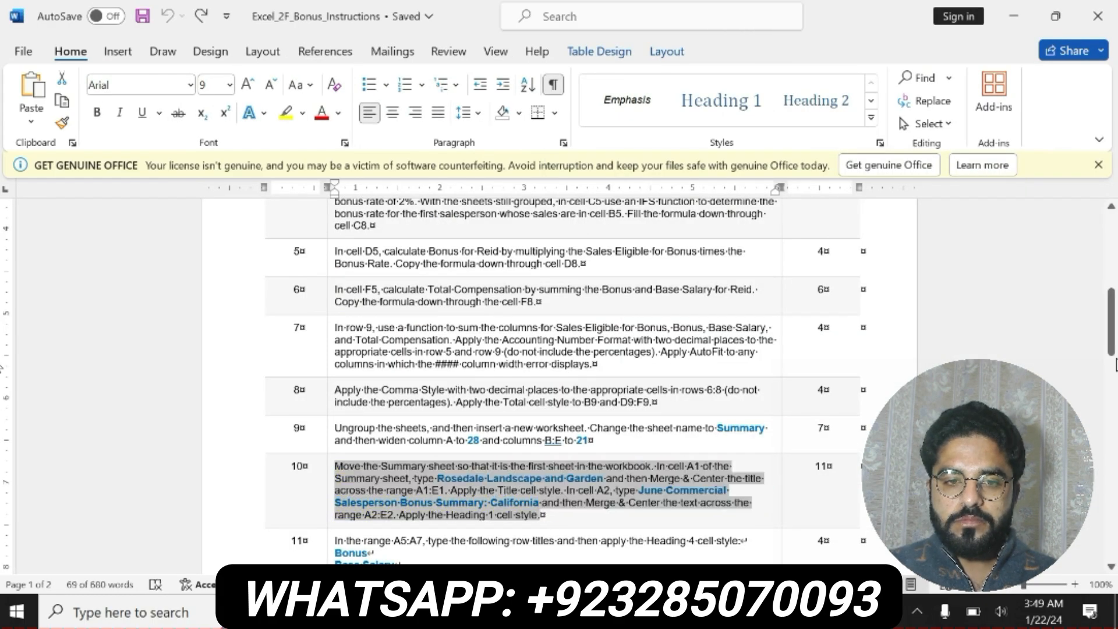
Make the step 11 instruction bold with yellow highlighting, and select its text from the A5:A7 range through Bonus
scroll(1115, 364, "down", 5)
scroll(1115, 364, "up", 2)
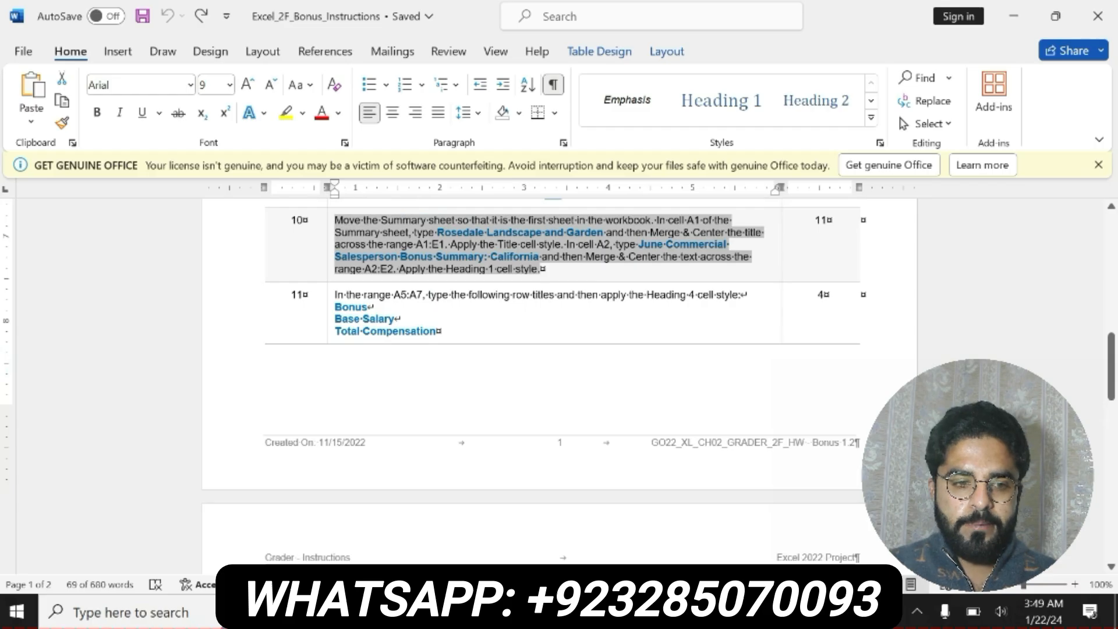
left_click_drag(334, 294, 437, 331)
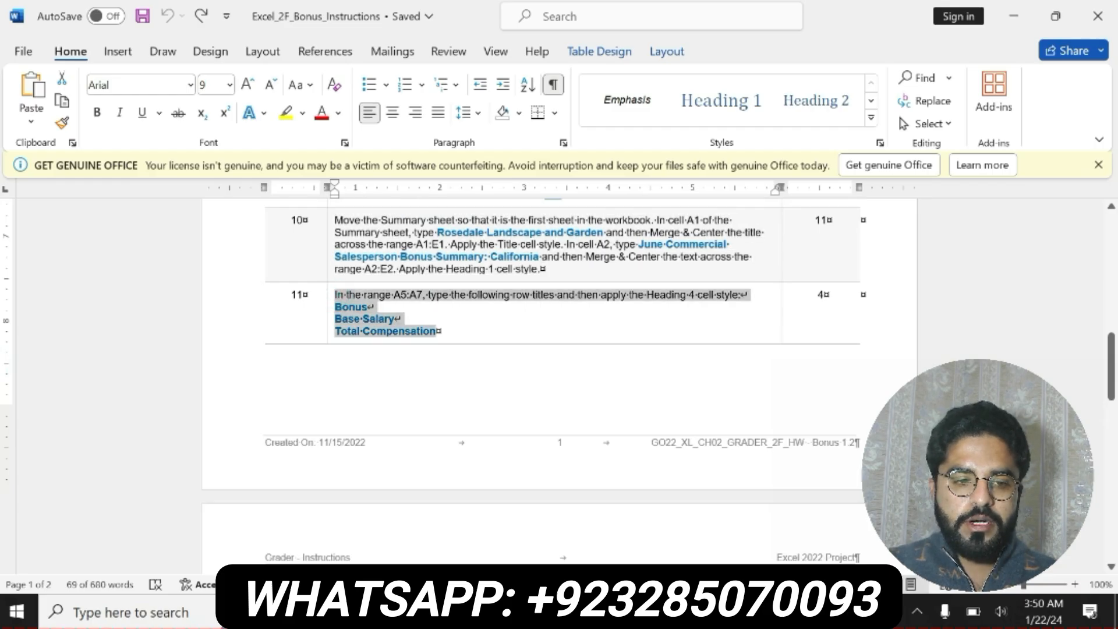
left_click(465, 305)
left_click(525, 306)
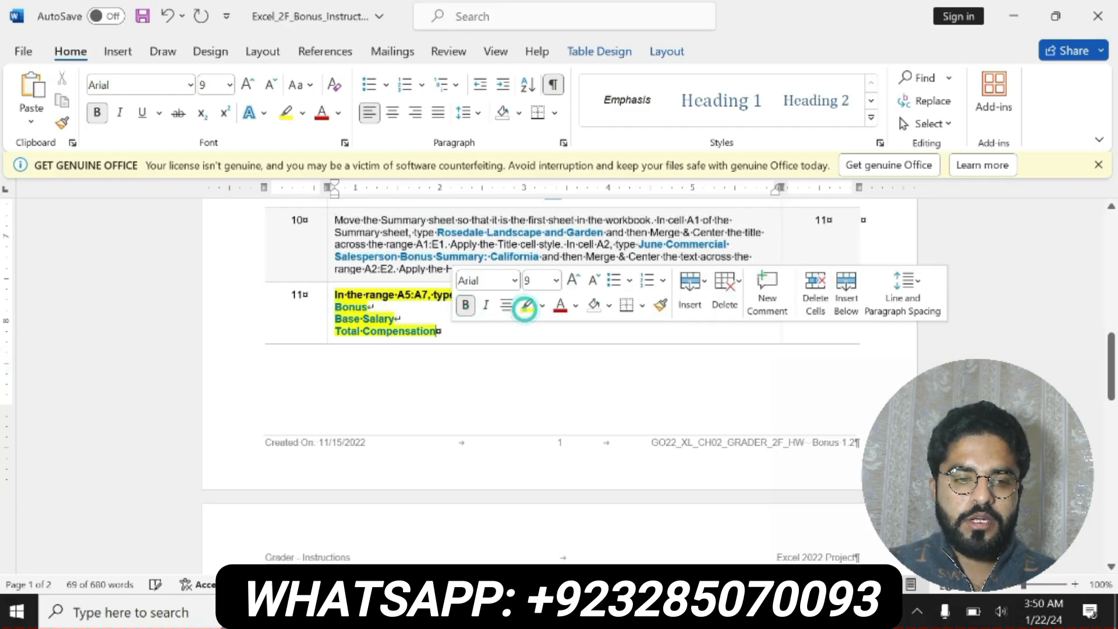
left_click_drag(335, 294, 376, 307)
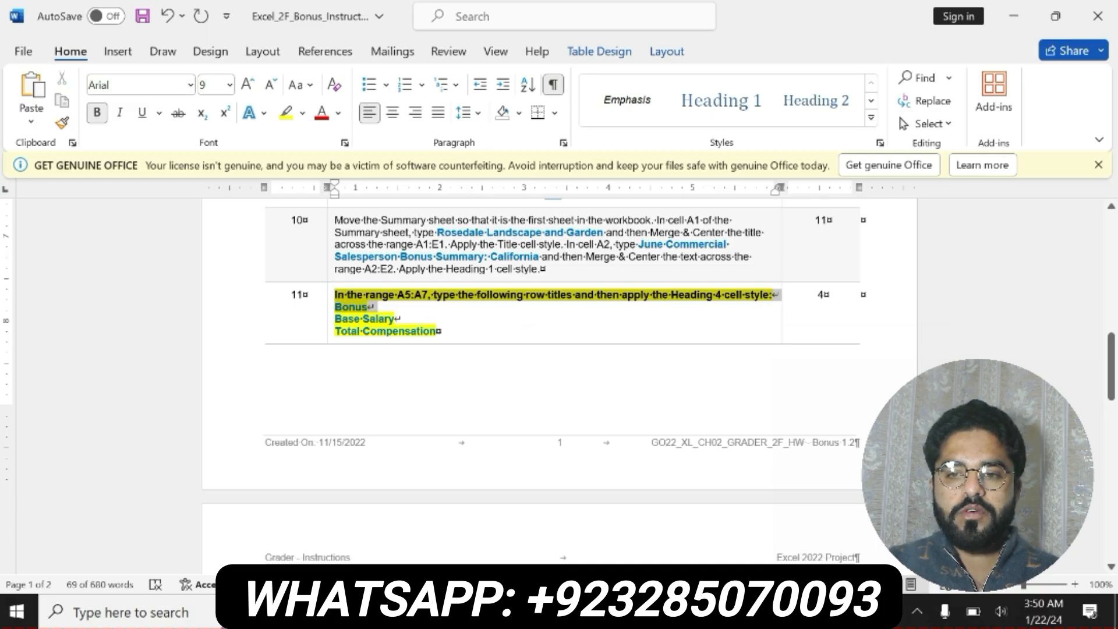